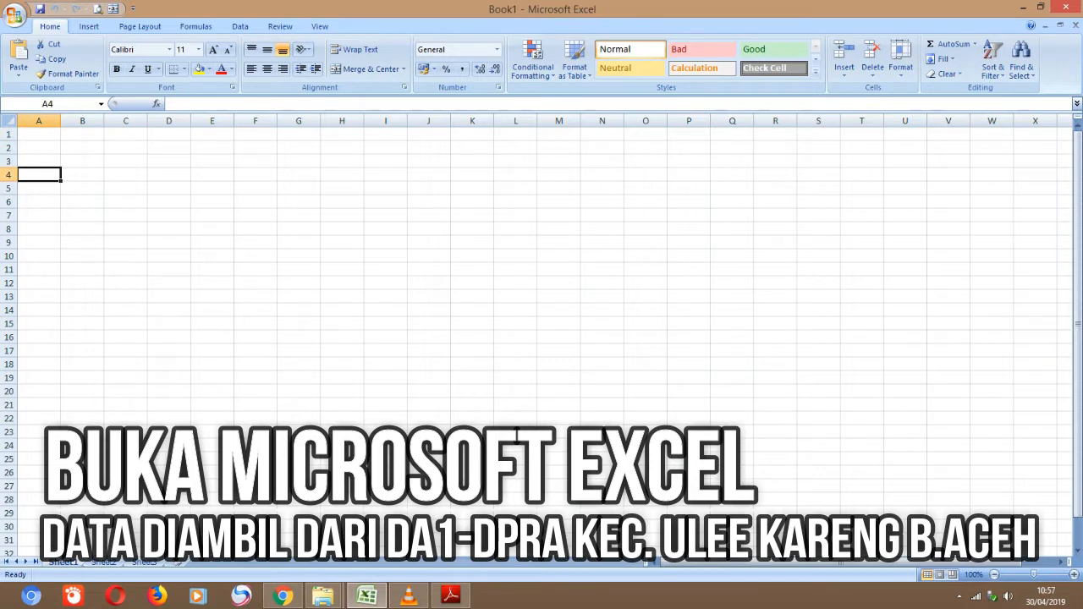
- Enter the headings "No" in A4 and "NOMOR, NAMA PARTAI DAN CALON" in B4, and widen column B to fit
text(No)
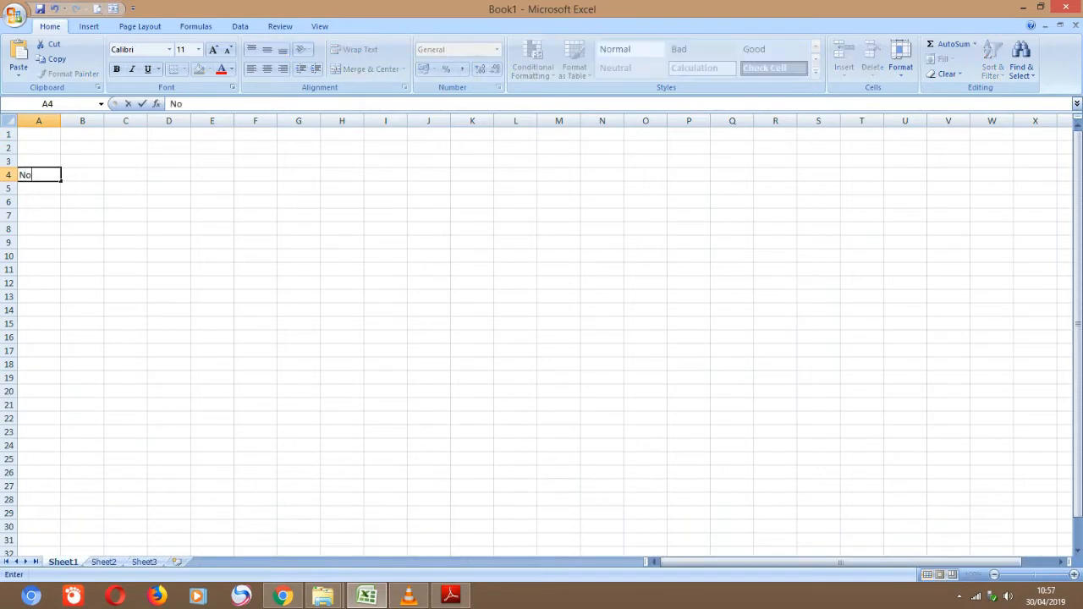
key(Tab)
key(Tab)
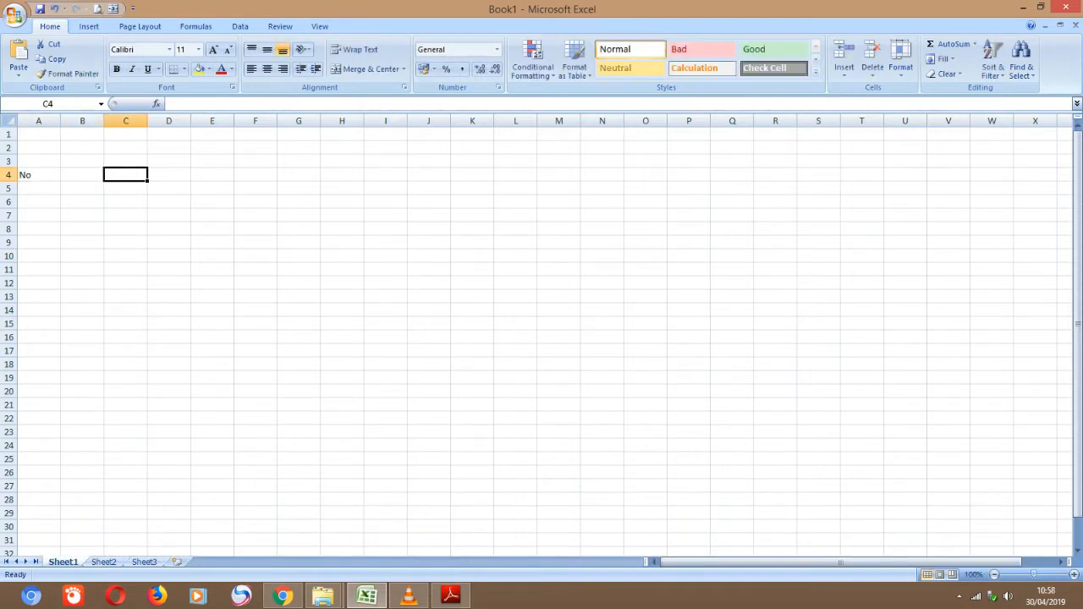
key(Left)
text(NOMOR, NAMA PARTAI DAN CALON)
drag(105, 121, 217, 121)
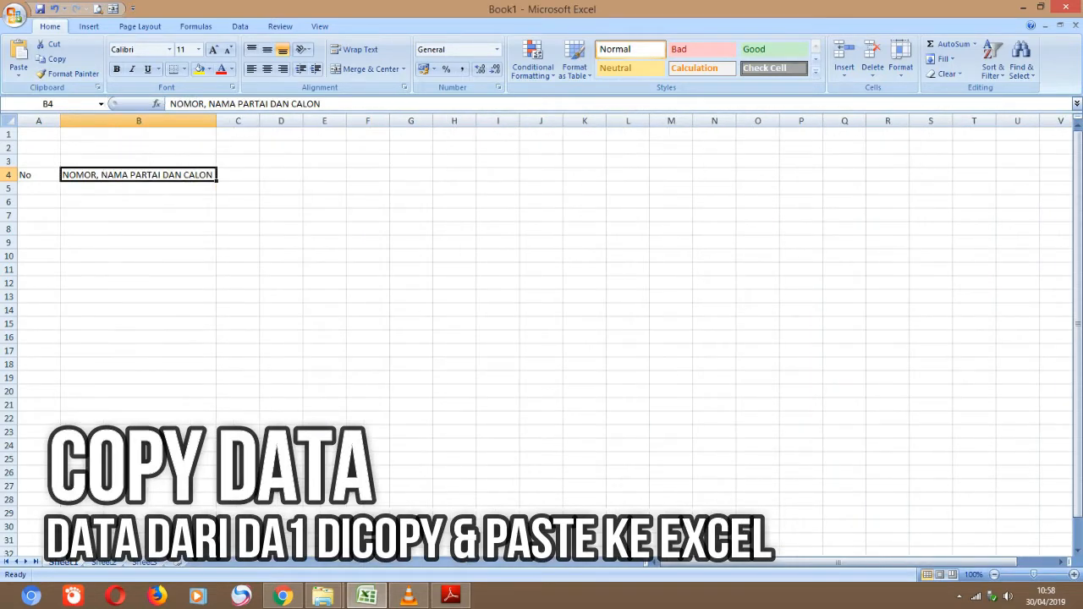
- Copy the party name "Partai Kebangkitan Bangsa" from the DA1 PDF in Adobe Reader into cell B6 of the Excel sheet
click(450, 596)
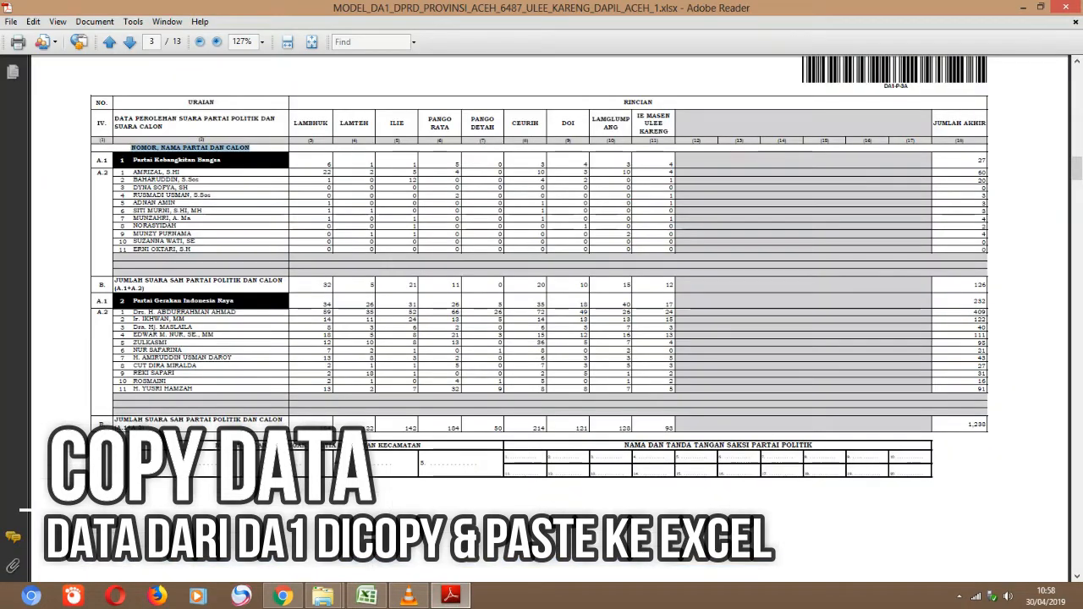
key(ctrl+a)
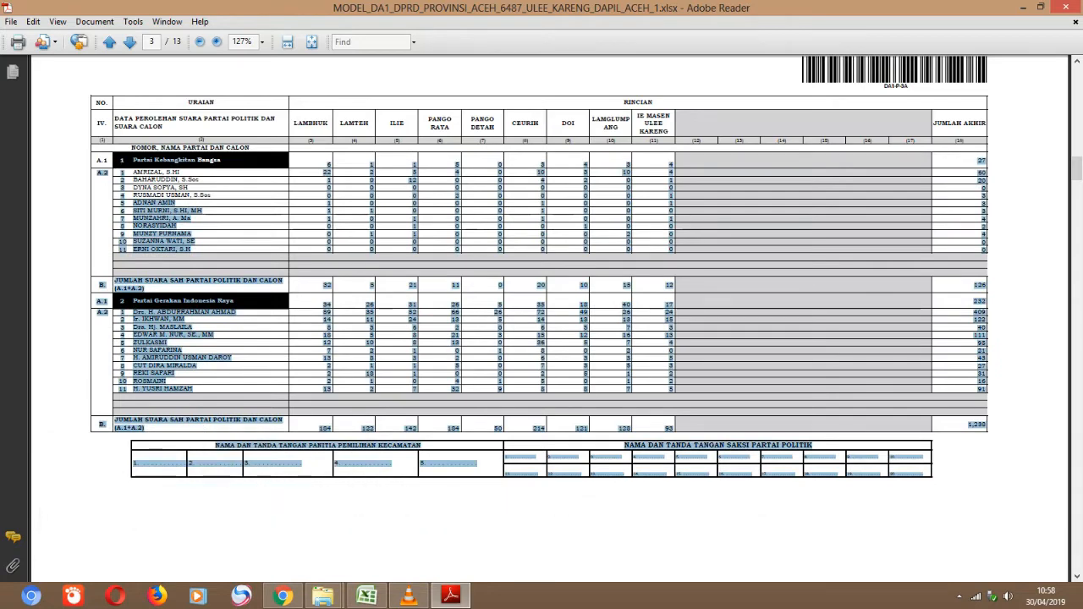
key(ctrl+c)
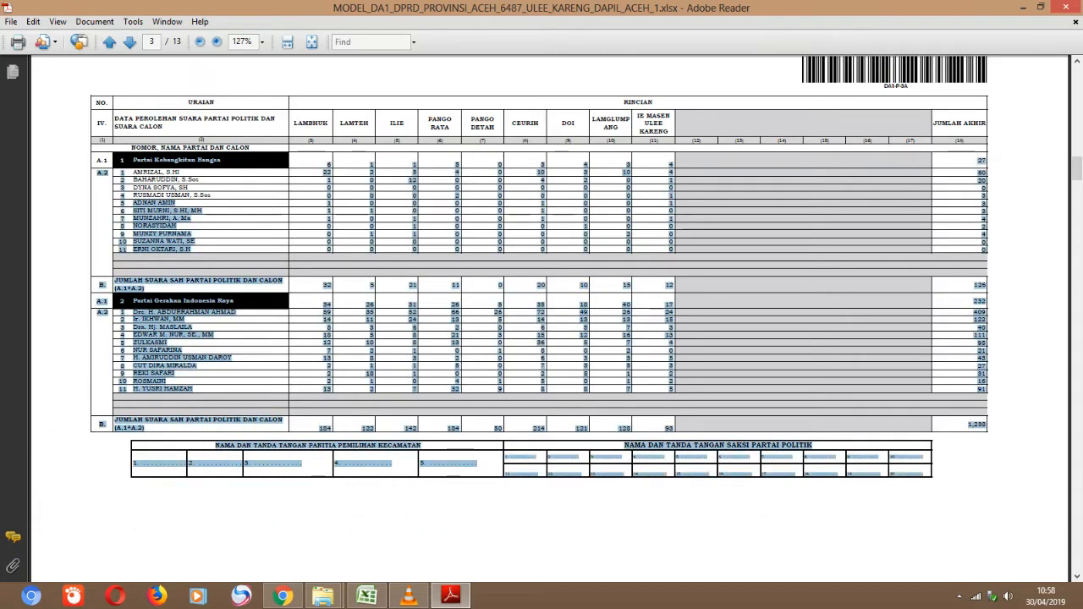
key(ctrl+c)
drag(221, 160, 193, 249)
click(211, 198)
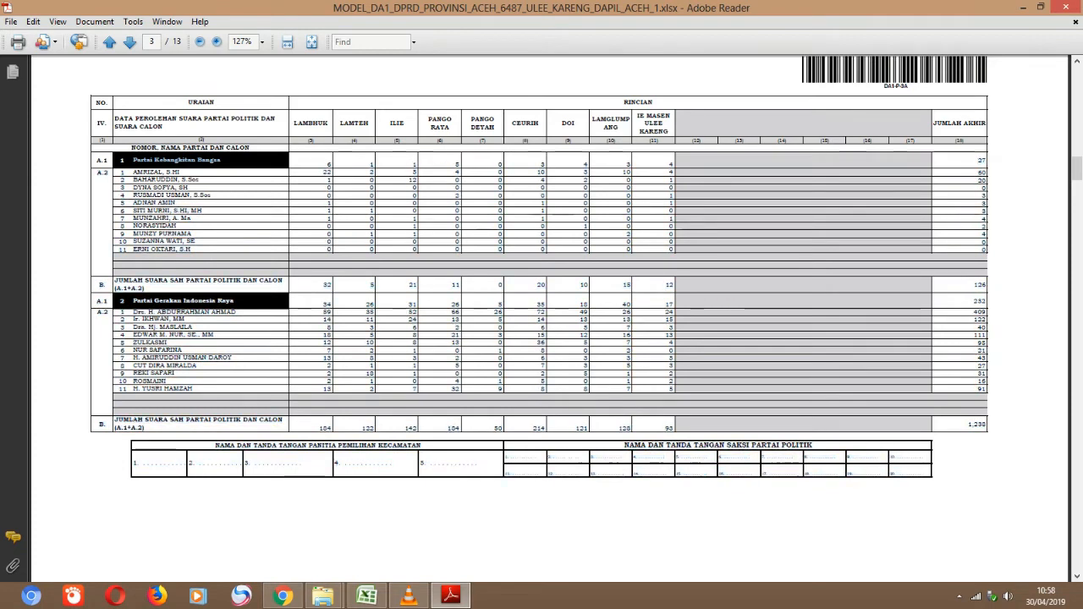
drag(221, 161, 193, 250)
click(211, 199)
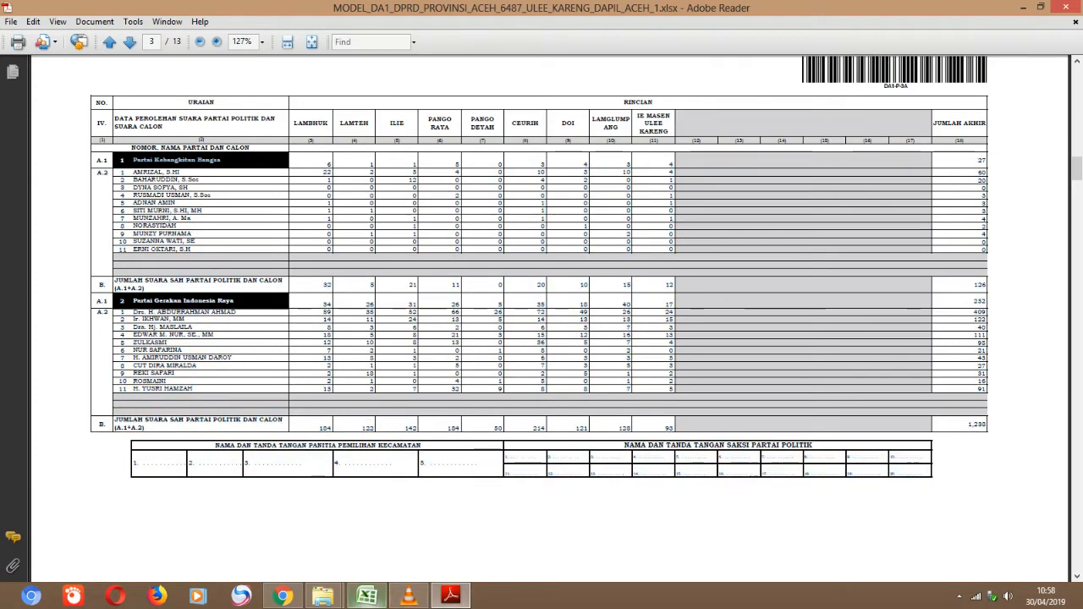
click(367, 596)
click(139, 201)
key(ctrl+v)
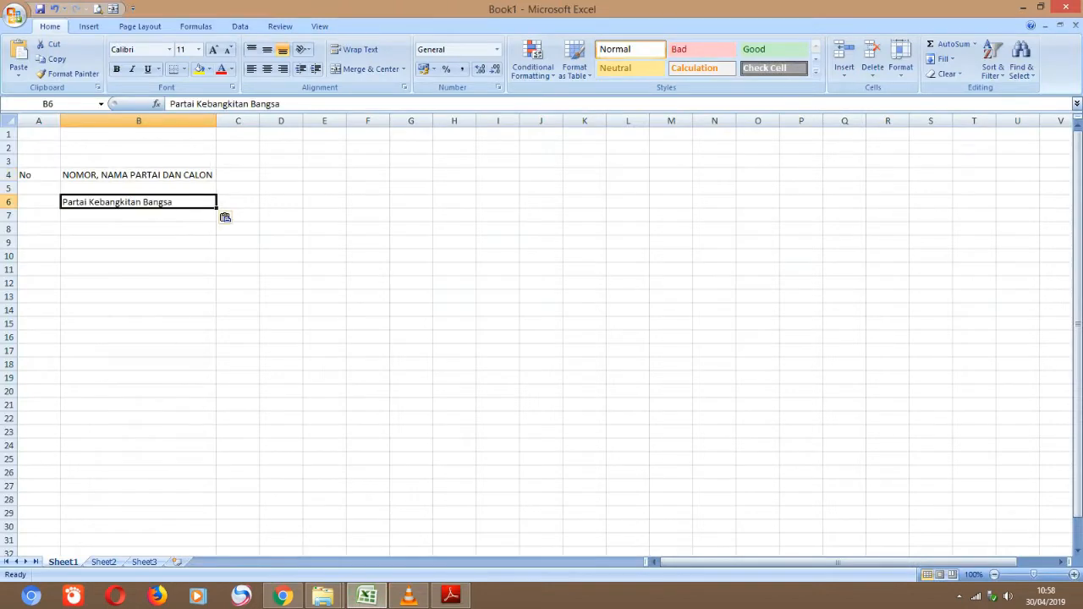
- Copy Partai Kebangkitan Bangsa's total valid votes, 126, from the PDF in Adobe Reader into cell C6 in Excel
key(alt+Tab)
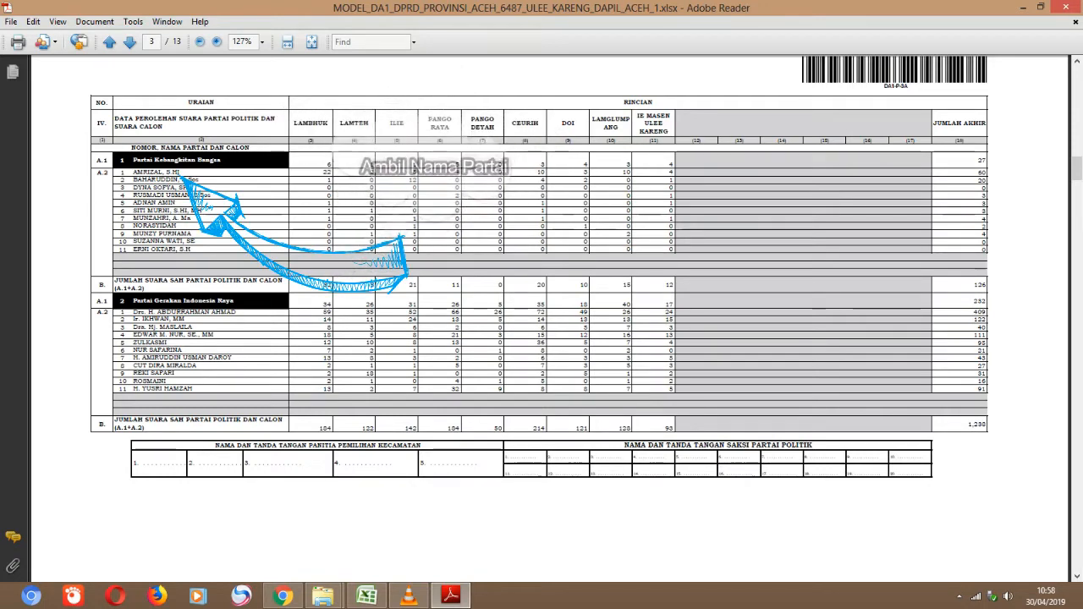
key(alt+Tab)
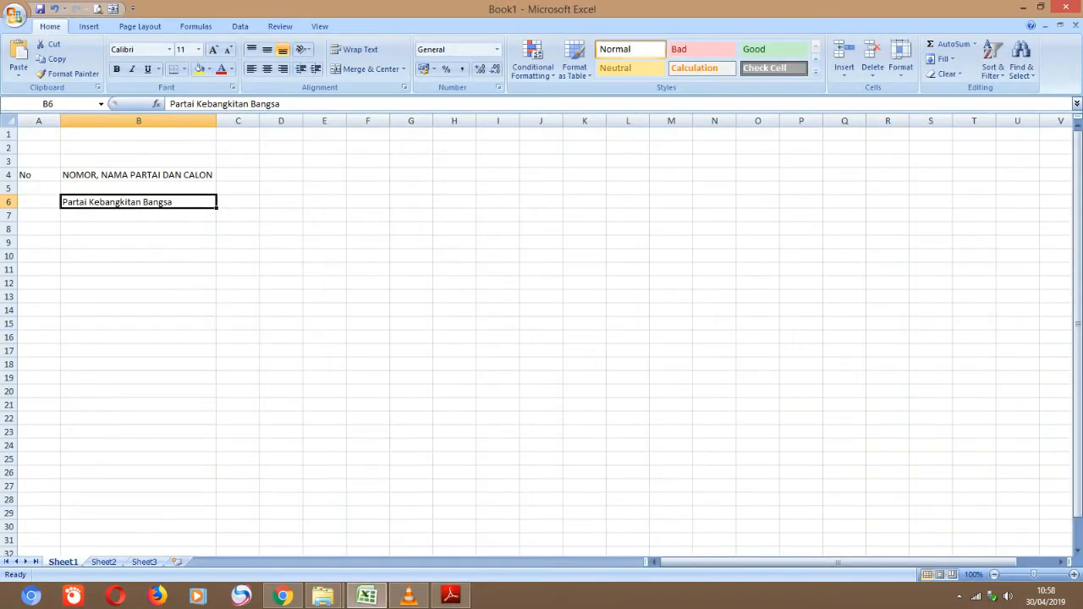
click(237, 203)
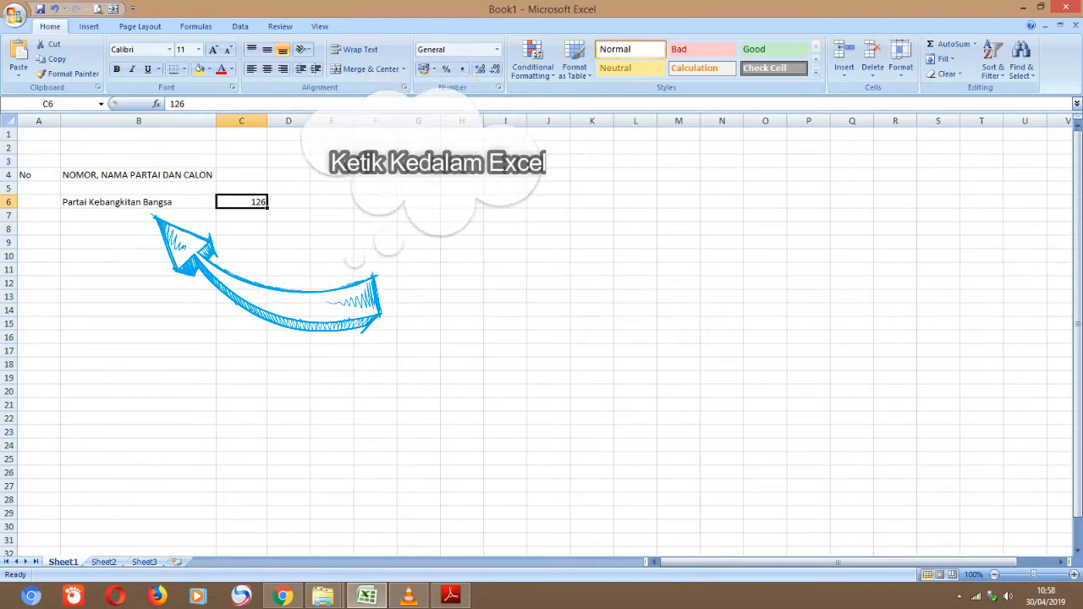
- Copy the "JUMLAH AKHIR" heading from the PDF in Adobe Reader into C4 in Excel, and widen columns B and C
key(alt+Tab)
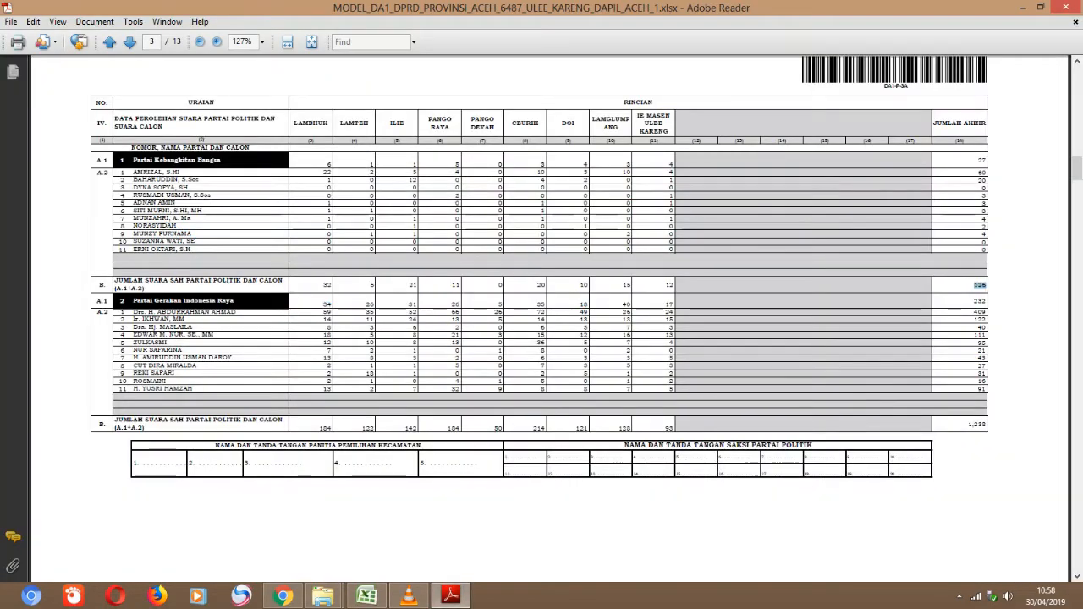
drag(952, 123, 987, 124)
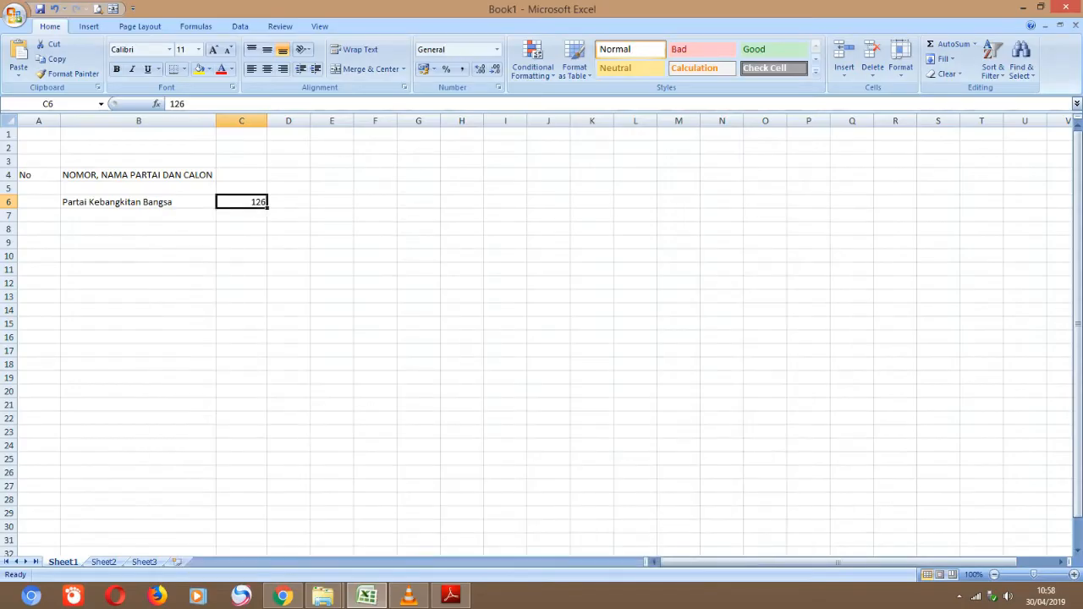
click(241, 175)
key(ctrl+v)
drag(267, 121, 301, 121)
drag(216, 121, 236, 121)
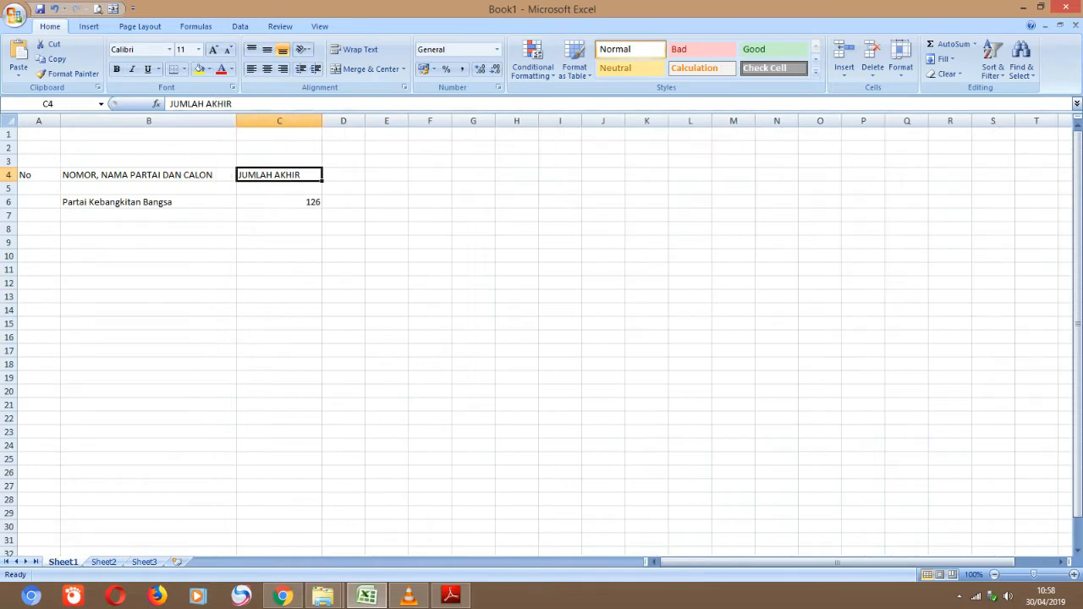
- Copy the party name "Partai Gerakan Indonesia Raya" from the PDF in Adobe Reader into cell B7 in Excel
click(279, 270)
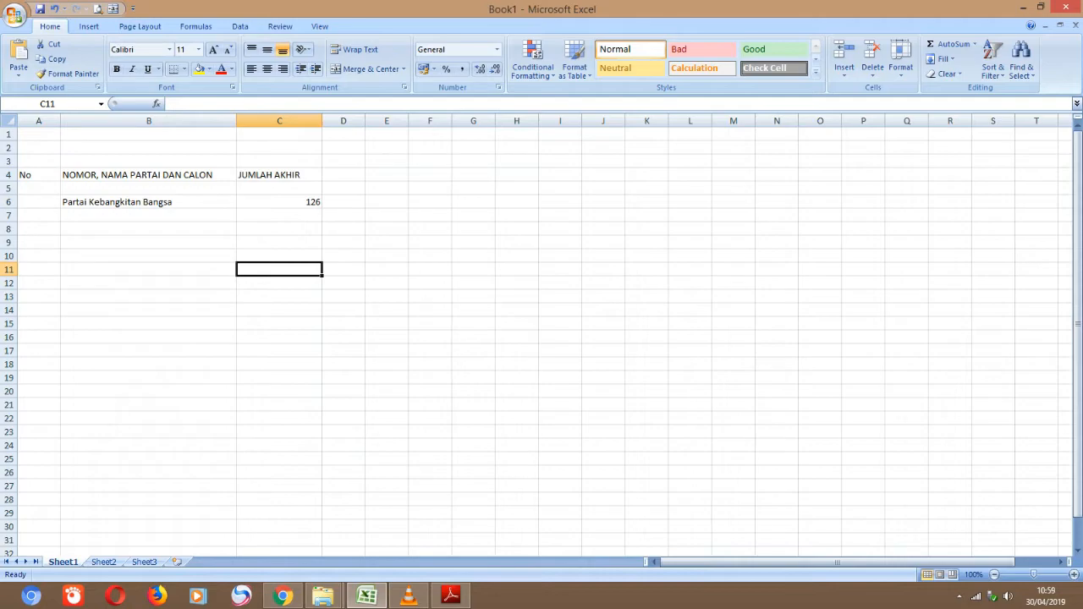
click(450, 596)
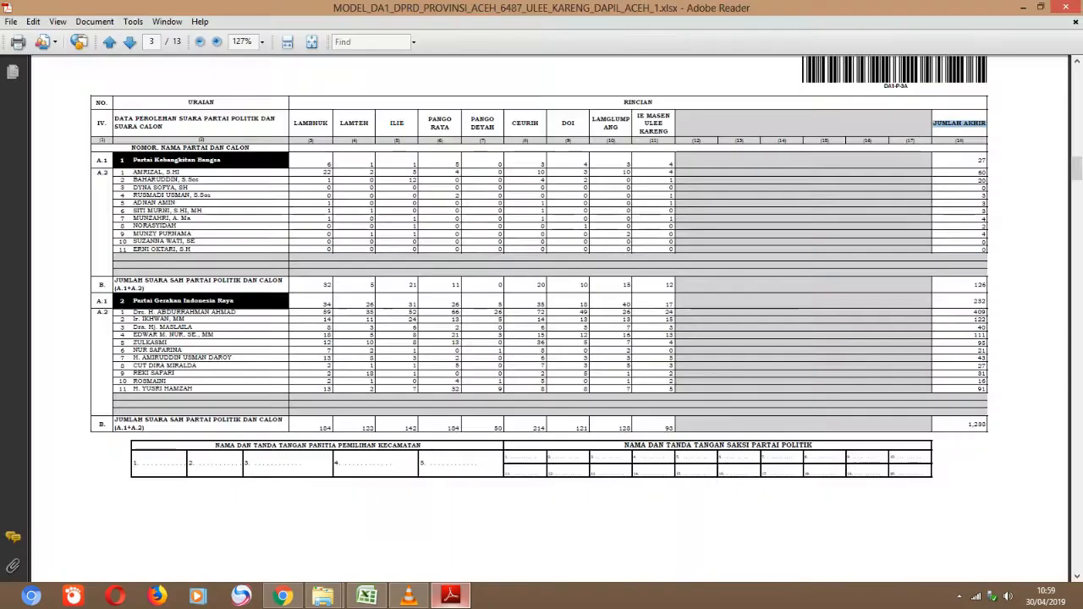
scroll(539, 267, down, 1)
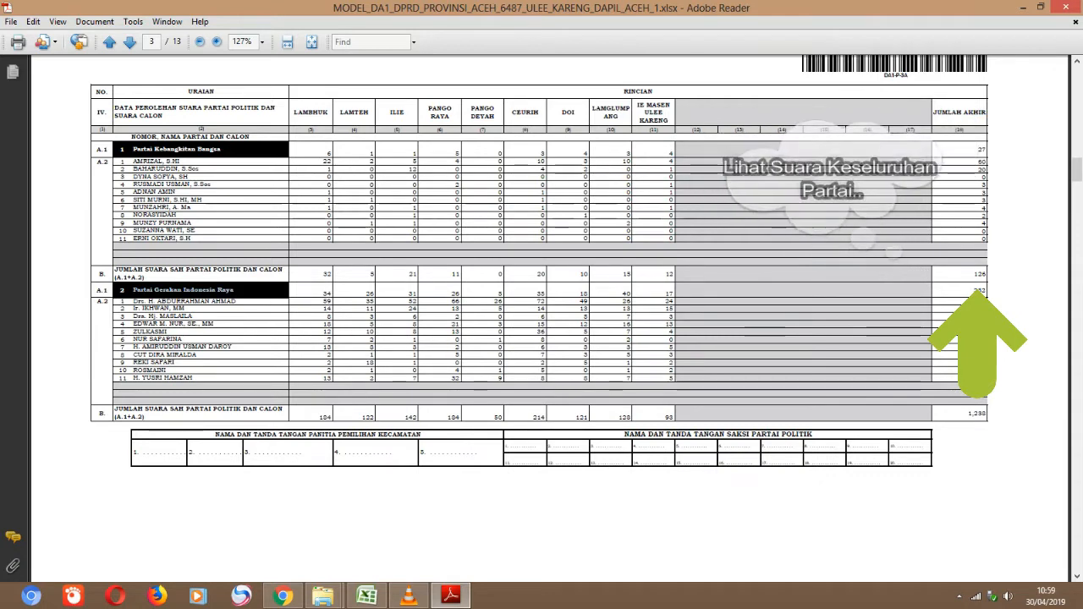
click(409, 596)
click(366, 596)
click(149, 215)
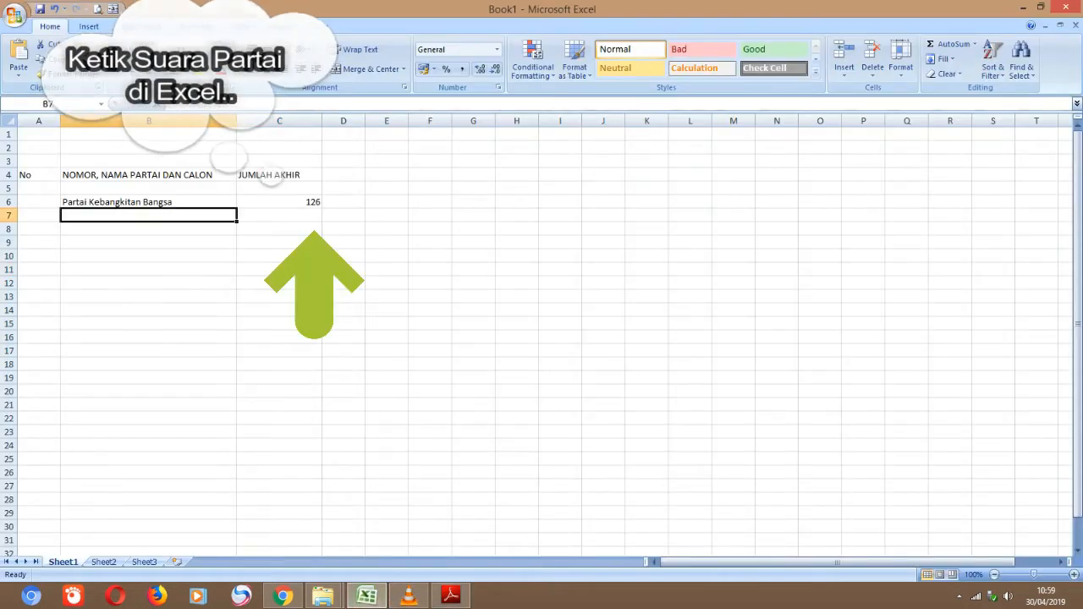
key(ctrl+v)
- Copy Partai Gerakan Indonesia Raya's total valid votes, 1,238, from the PDF in Adobe Reader into cell C7 in Excel
click(451, 596)
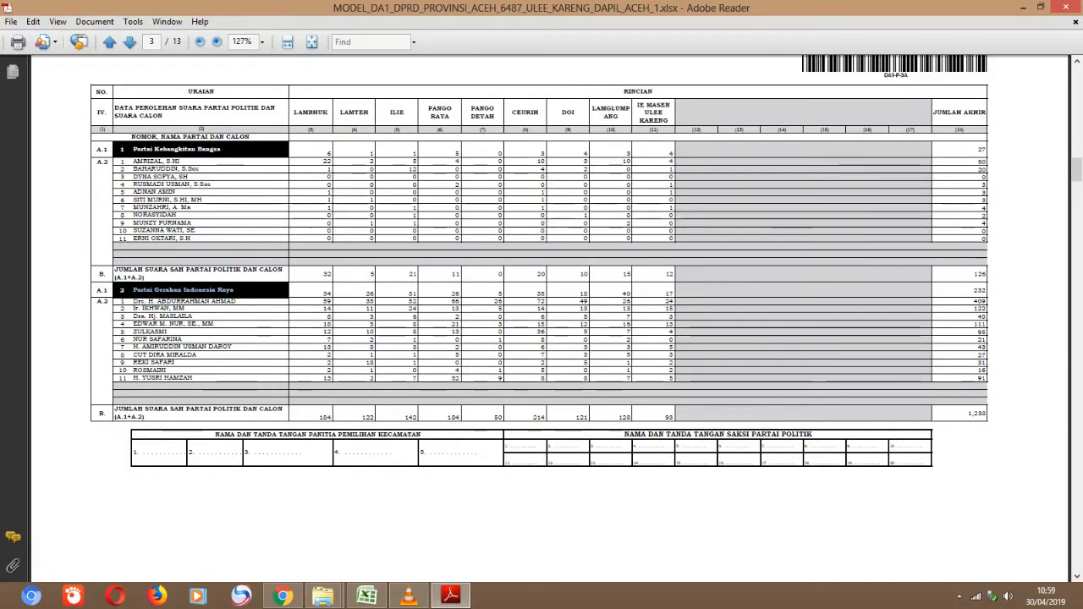
double_click(976, 414)
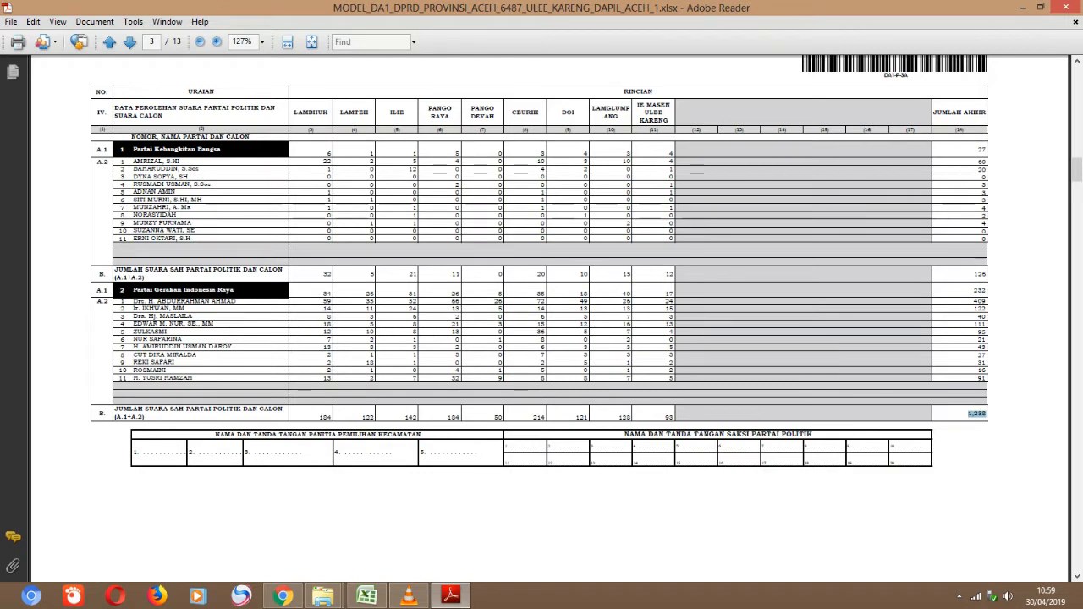
click(409, 596)
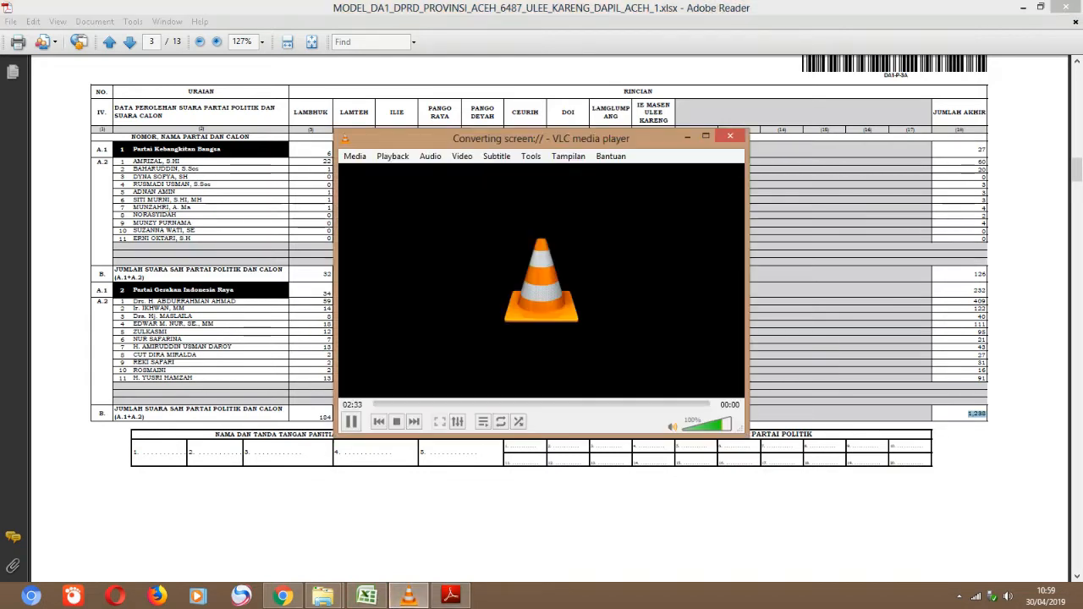
click(366, 597)
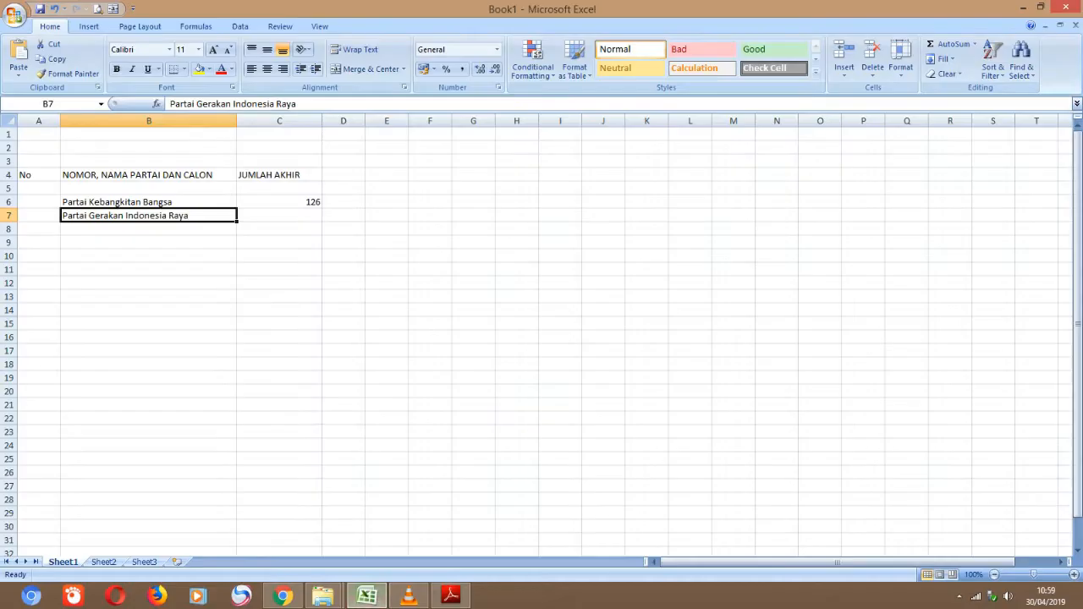
click(279, 216)
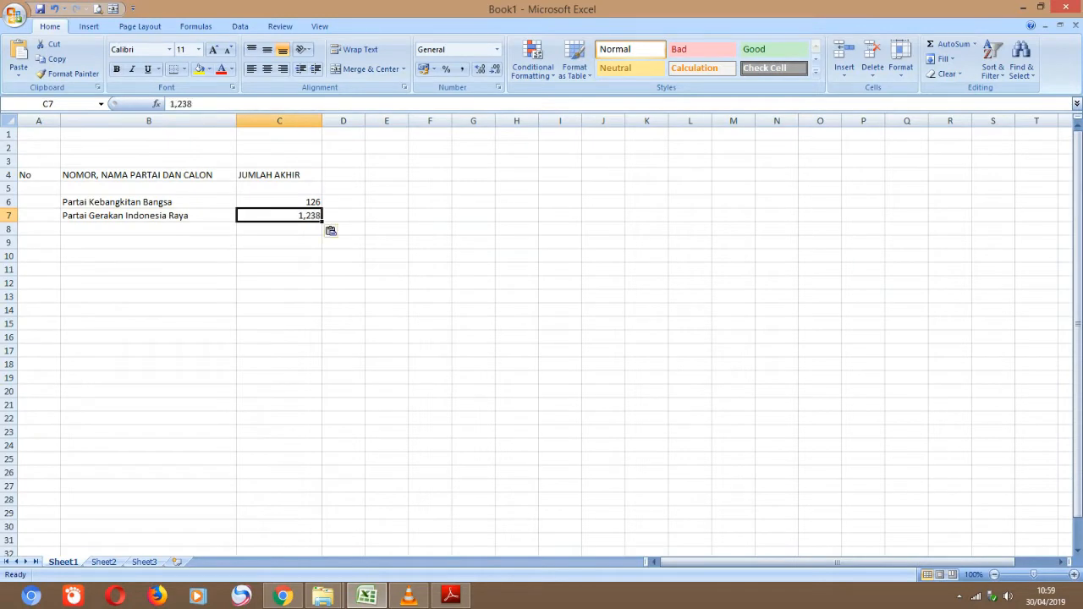
- Transfer the party name "Partai Demokrasi Indonesia Perjuangan" from page 4 of the PDF in Adobe Reader into cell B8 in Excel
click(148, 229)
click(450, 597)
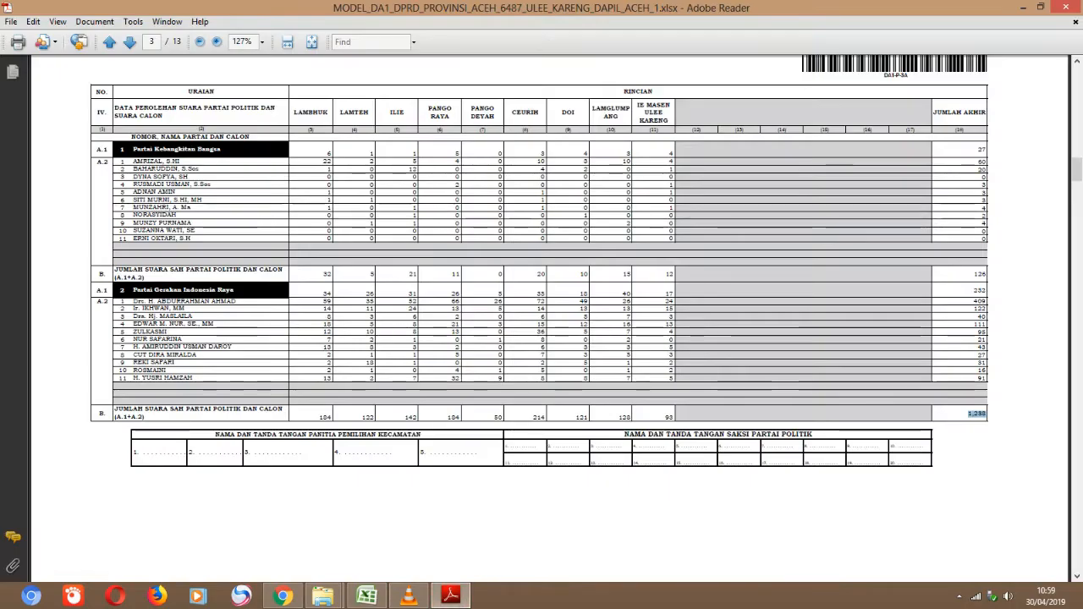
scroll(541, 319, down, 2)
scroll(542, 318, down, 5)
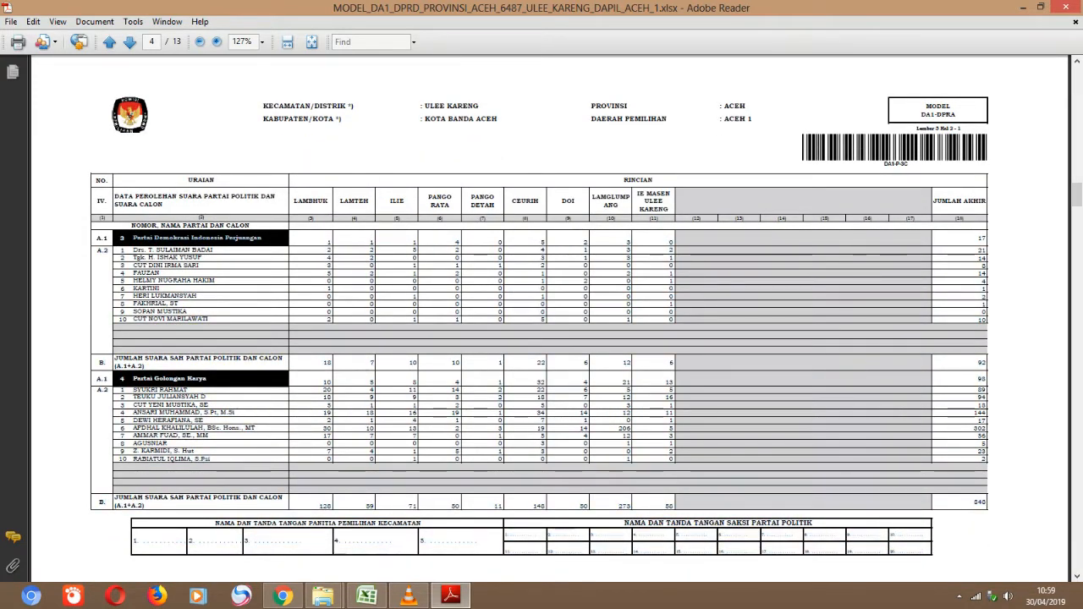
key(alt+Tab)
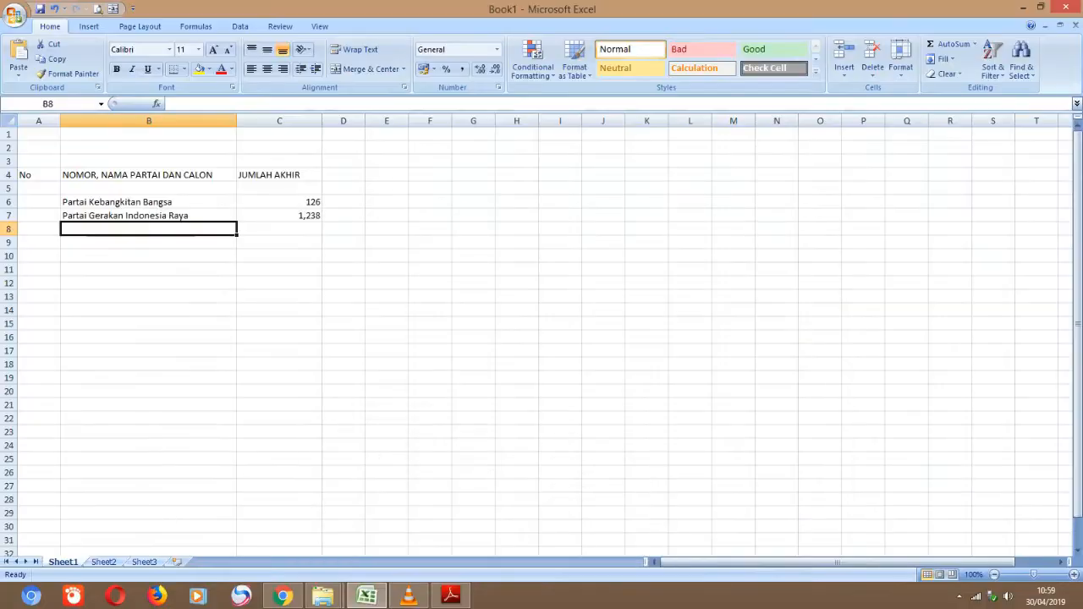
text(Partai Demokrasi Indonesia Perjuangan)
- Copy Partai Demokrasi Indonesia Perjuangan's total valid votes, 92, from the PDF in Adobe Reader into cell C8 in Excel
key(alt+Tab)
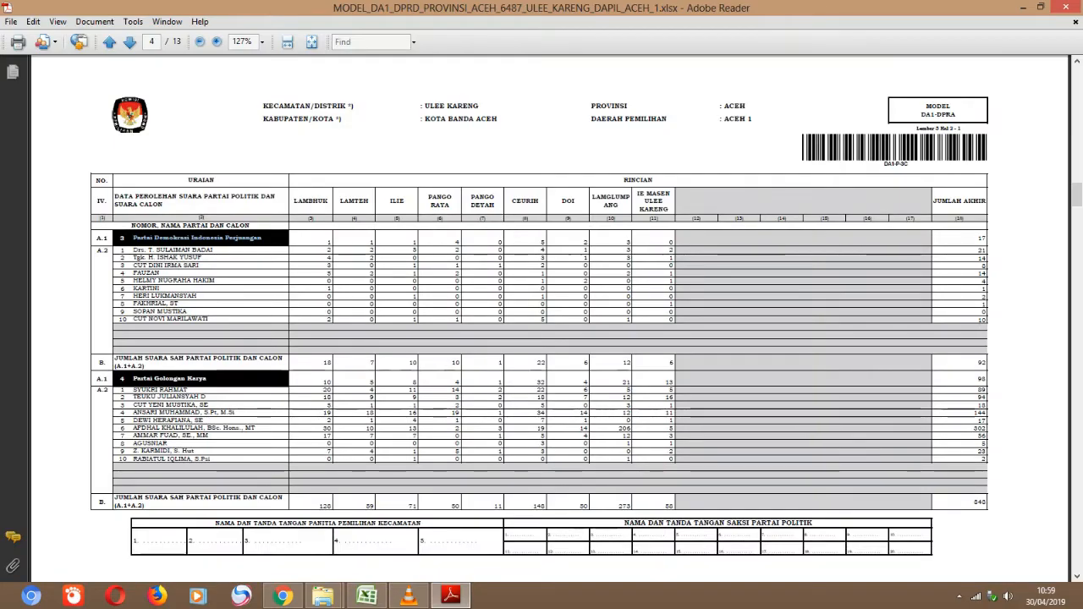
double_click(981, 362)
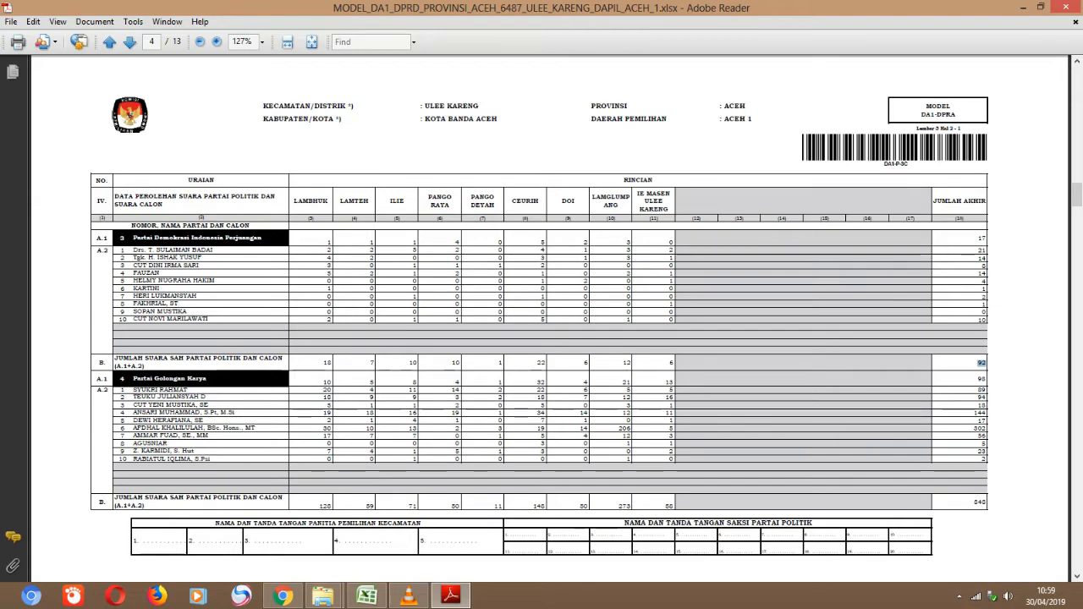
click(367, 597)
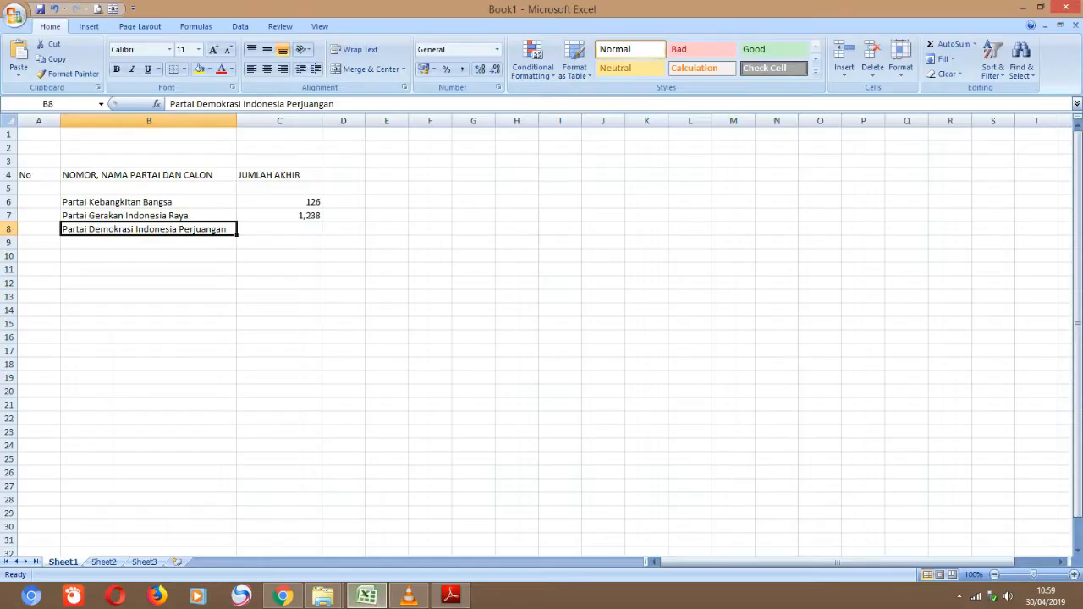
click(279, 230)
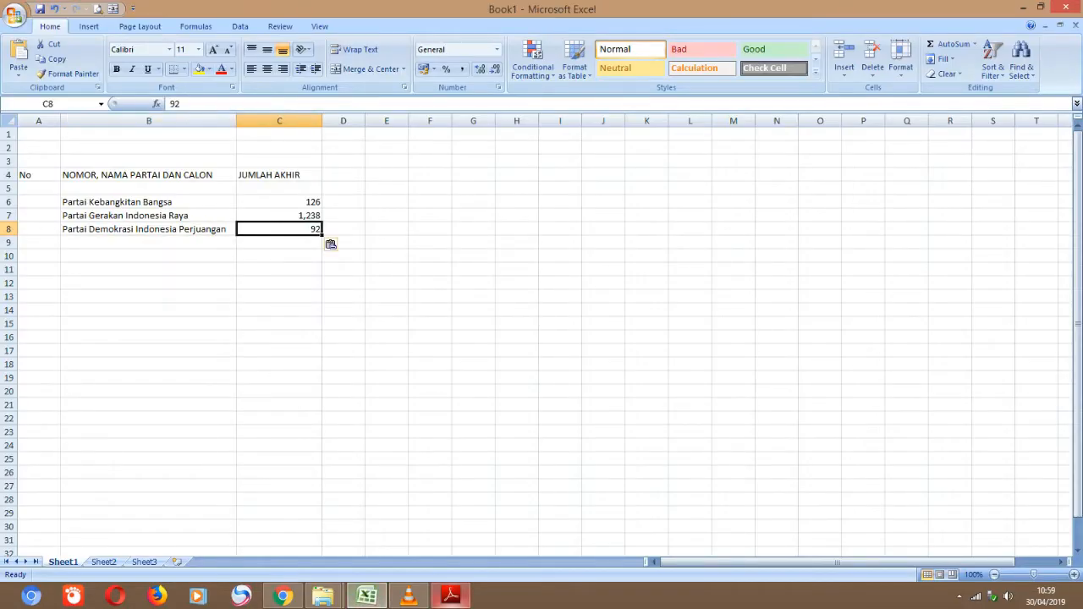
- Transfer the party name "Partai Golongan Karya" from the PDF in Adobe Reader into cell B9 in Excel
click(451, 596)
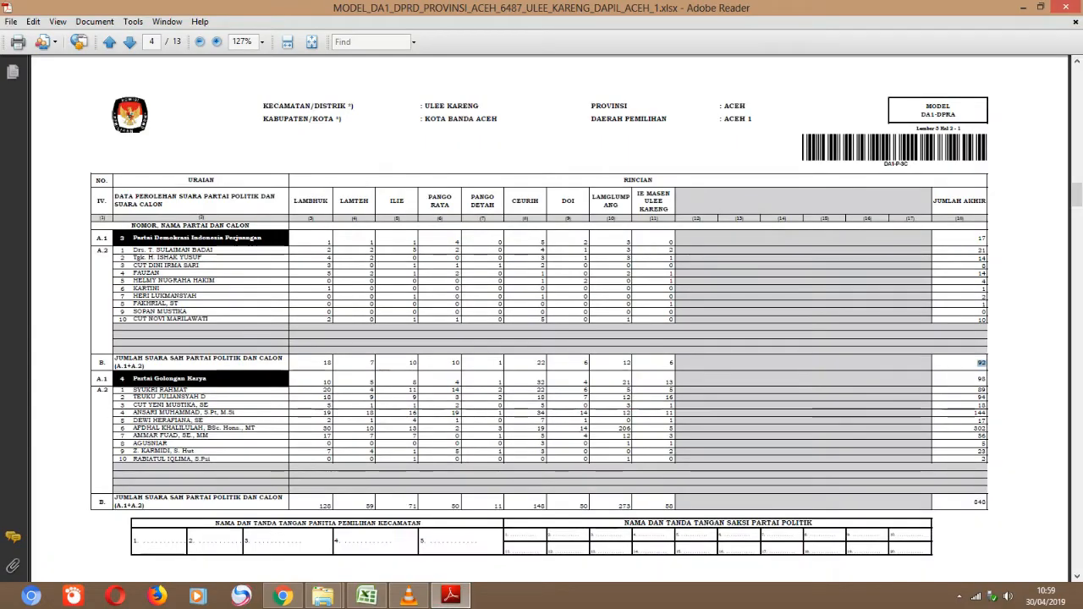
scroll(539, 321, down, 2)
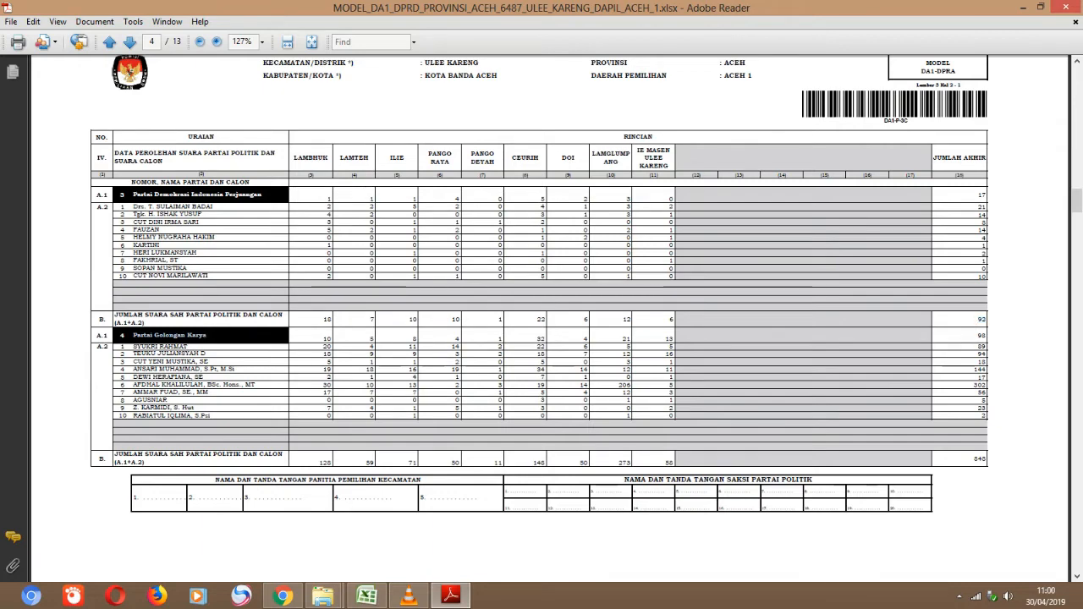
click(451, 596)
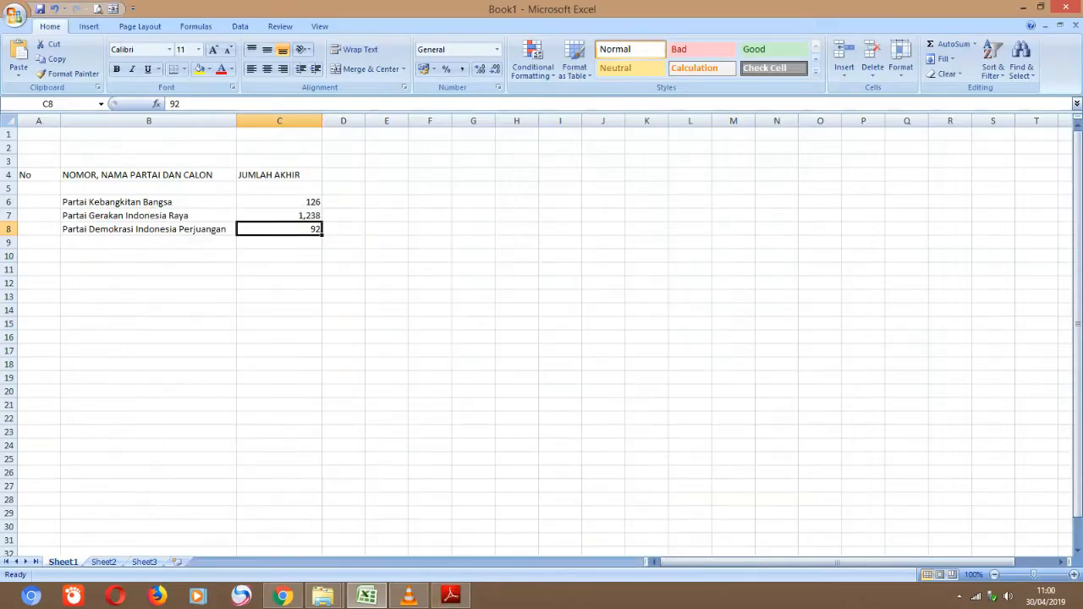
click(148, 243)
text(Partai Golongan Karya)
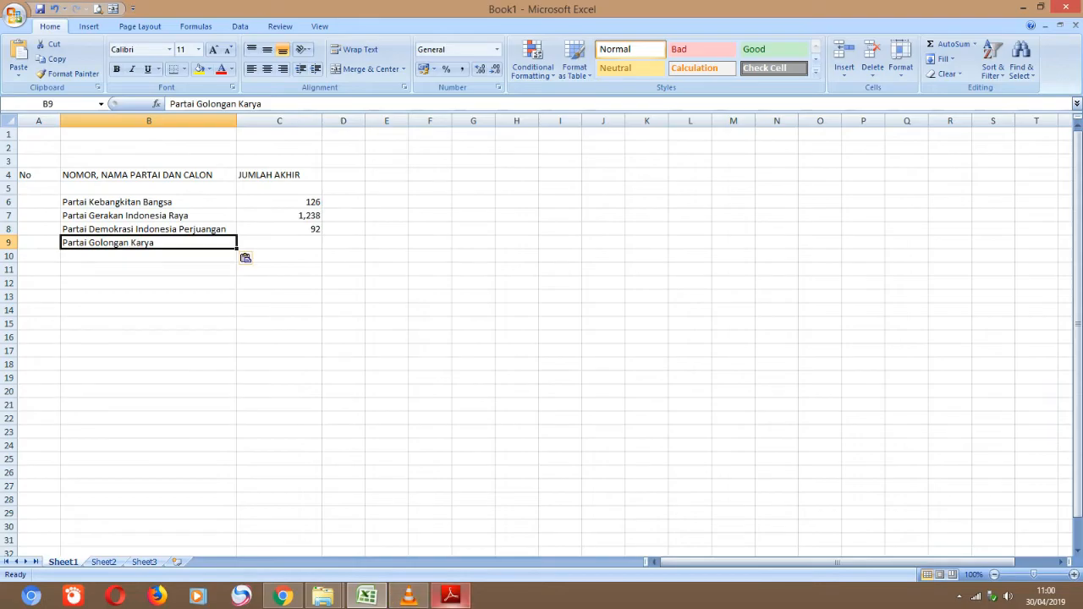
- Copy Partai Golongan Karya's total valid votes, 848, from the PDF in Adobe Reader into cell C9 in Excel
click(451, 597)
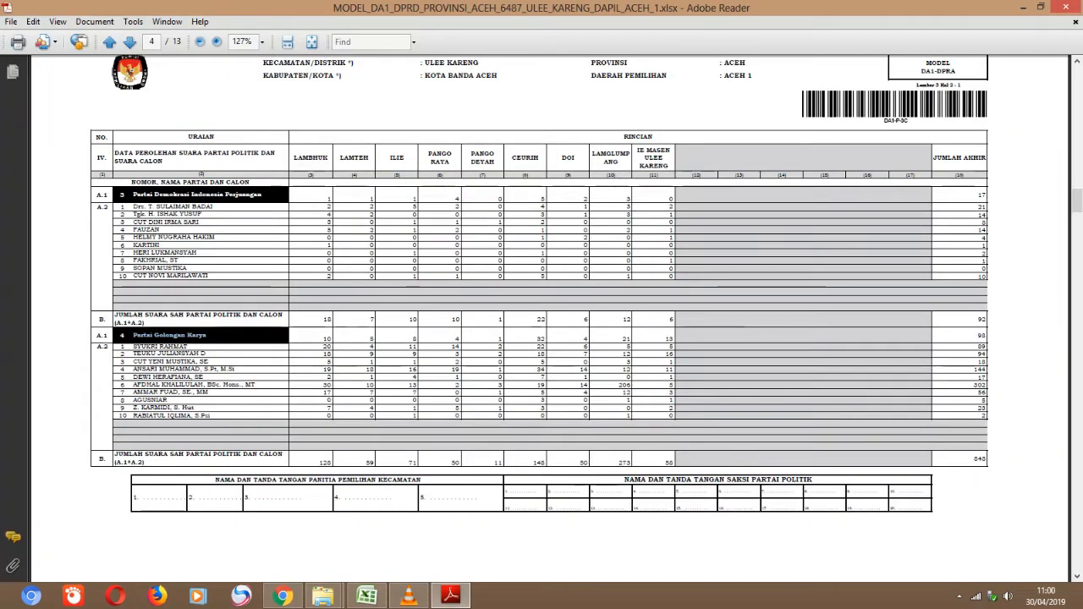
click(366, 596)
click(296, 243)
text(848)
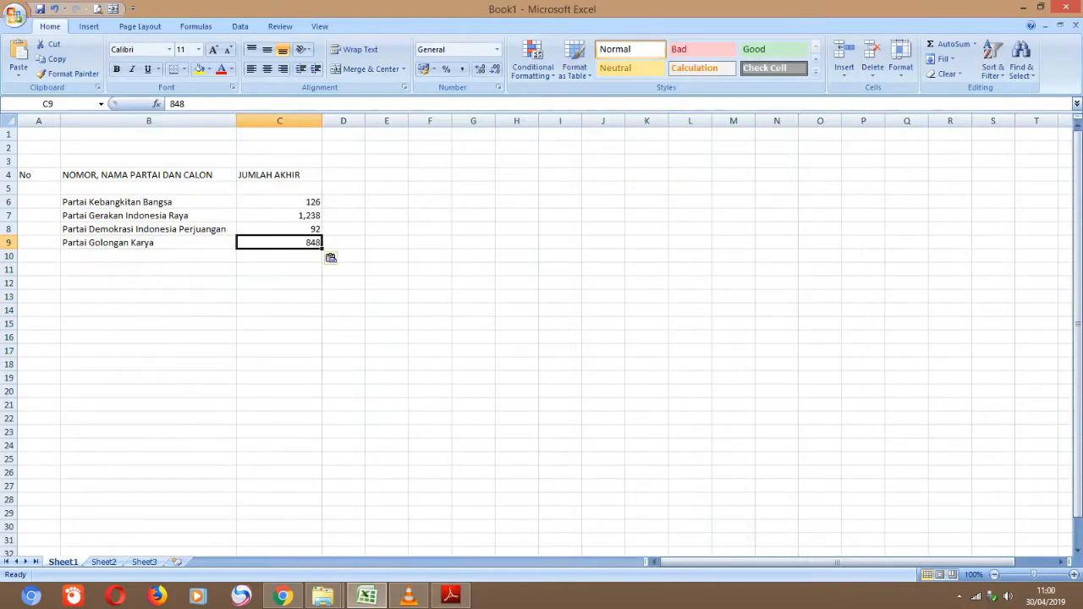
- Transfer the party name "Partai Nasdem" from page 5 of the PDF in Adobe Reader into cell B10 in Excel
click(451, 596)
scroll(541, 338, down, 5)
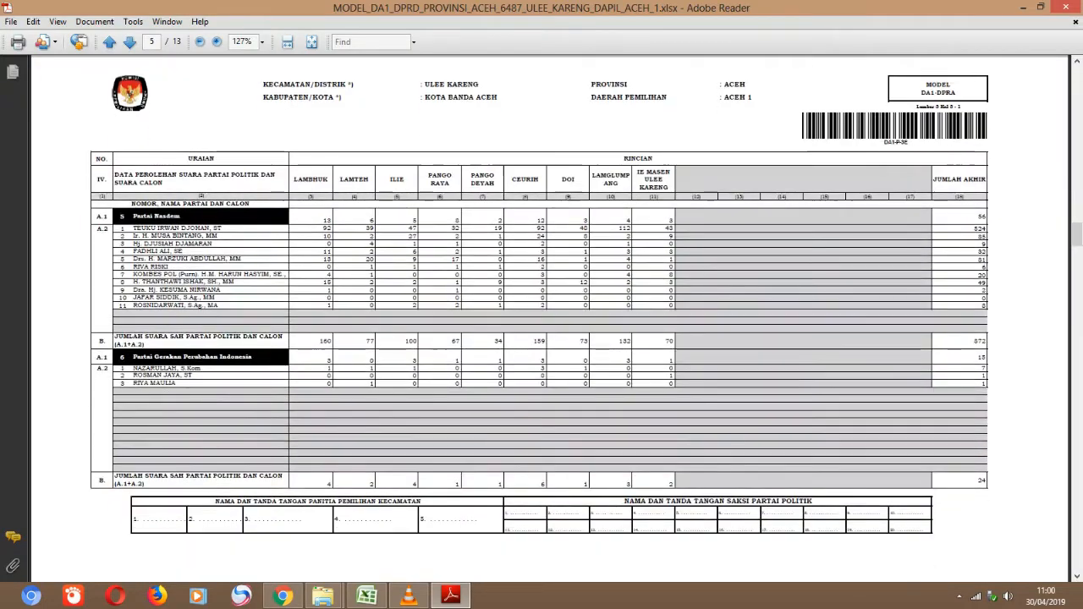
click(366, 596)
click(149, 256)
text(Partai Nasdem)
- Copy Partai Nasdem's total valid votes, 872, from the PDF in Adobe Reader into cell C10 in Excel
click(452, 597)
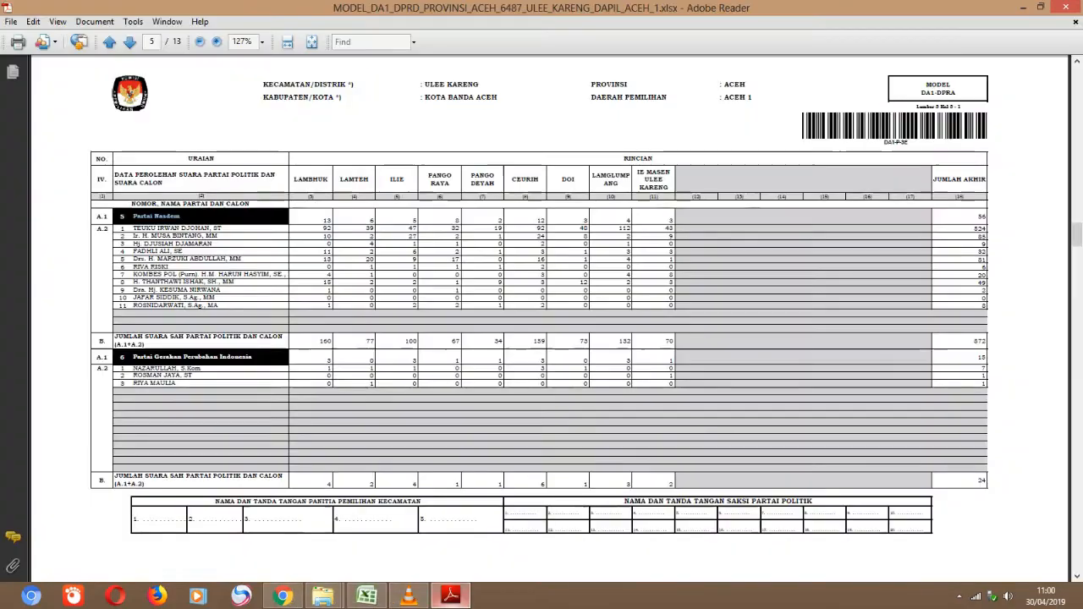
key(ctrl+c)
click(366, 597)
click(279, 254)
key(ctrl+v)
- Transfer the party name "Partai Gerakan Perubahan Indonesia" from the PDF in Adobe Reader into cell B11 in Excel
click(451, 597)
drag(133, 357, 252, 357)
key(ctrl+c)
key(alt+Tab)
key(Left)
key(Down)
key(ctrl+v)
- Enter Partai Gerakan Perubahan Indonesia's total valid votes, 24, from the PDF in Adobe Reader into cell C11 in Excel
key(alt+Tab)
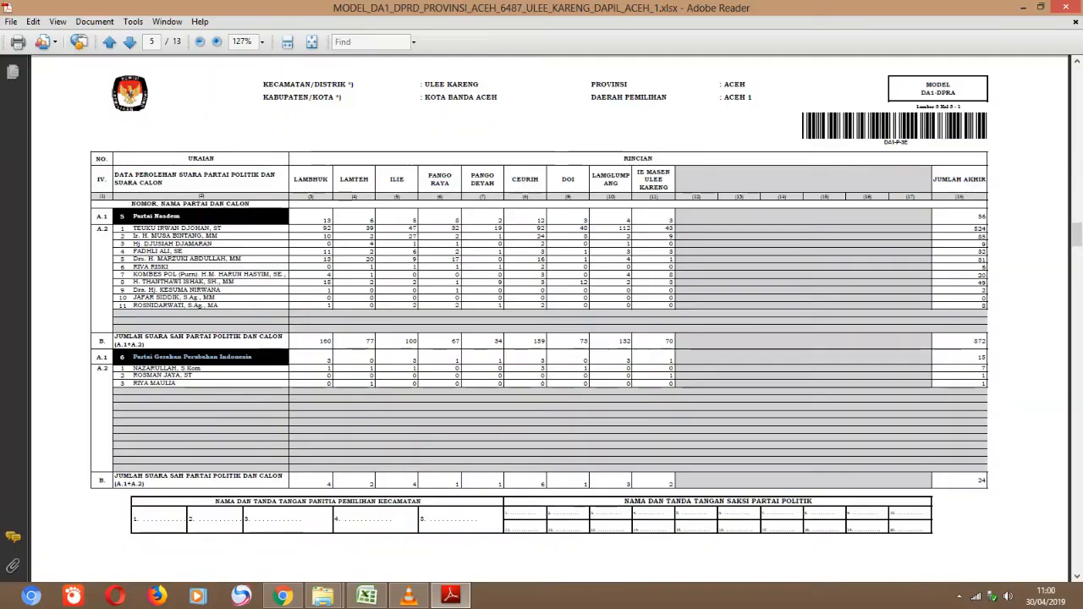
key(alt+Tab)
key(Right)
text(24)
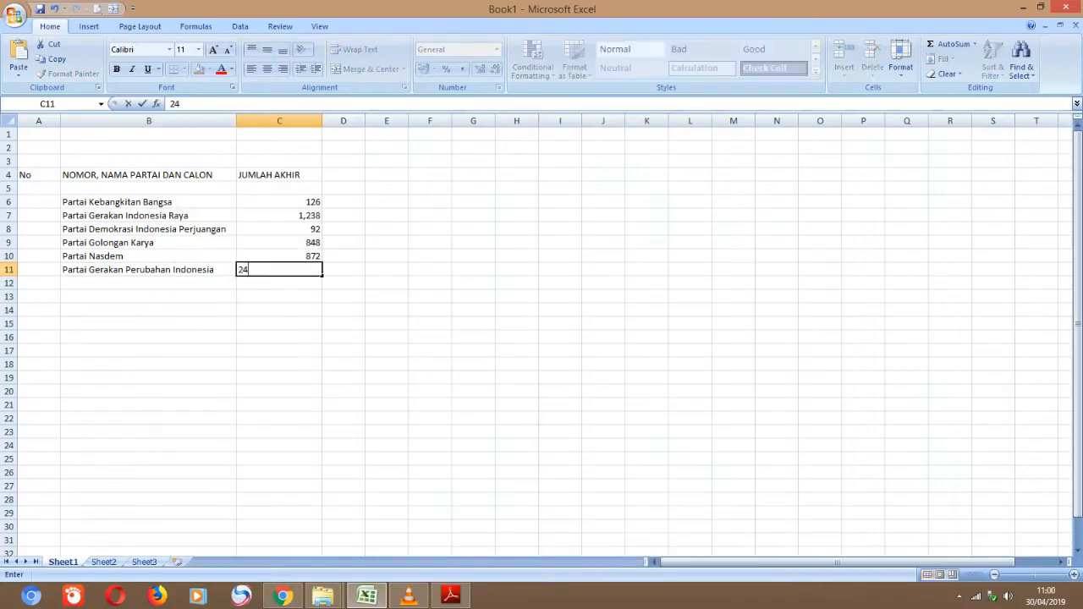
click(430, 350)
click(450, 596)
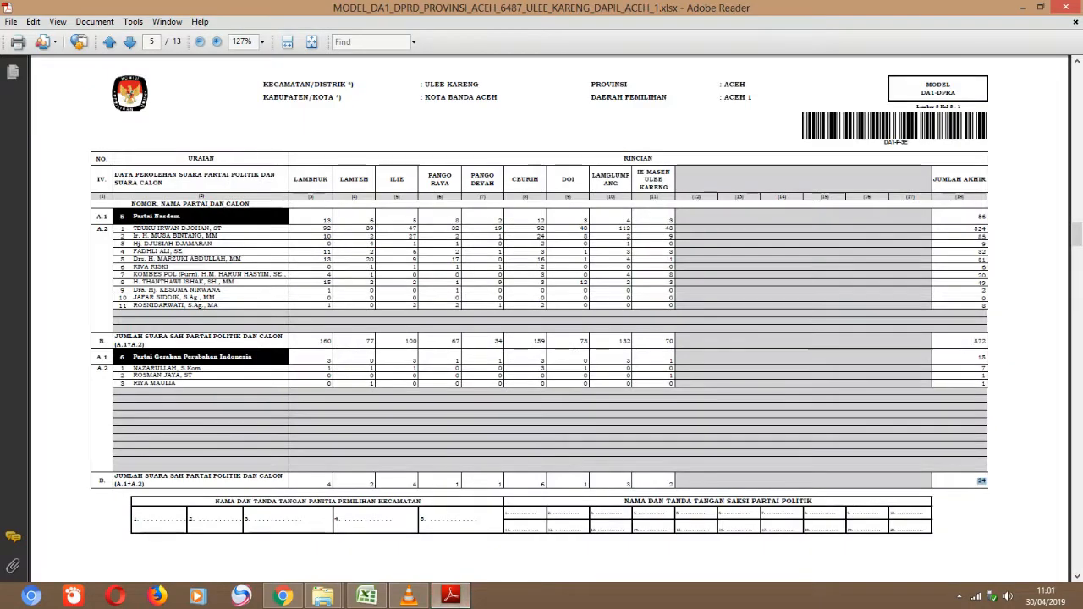
click(450, 596)
- Number the party rows in the No column from 1 to 20 in cells A6 to A25
click(38, 202)
text(1 2 3 4)
key(Return)
drag(38, 202, 60, 460)
click(149, 432)
- Center the contents of column A horizontally
click(38, 121)
click(267, 69)
click(149, 418)
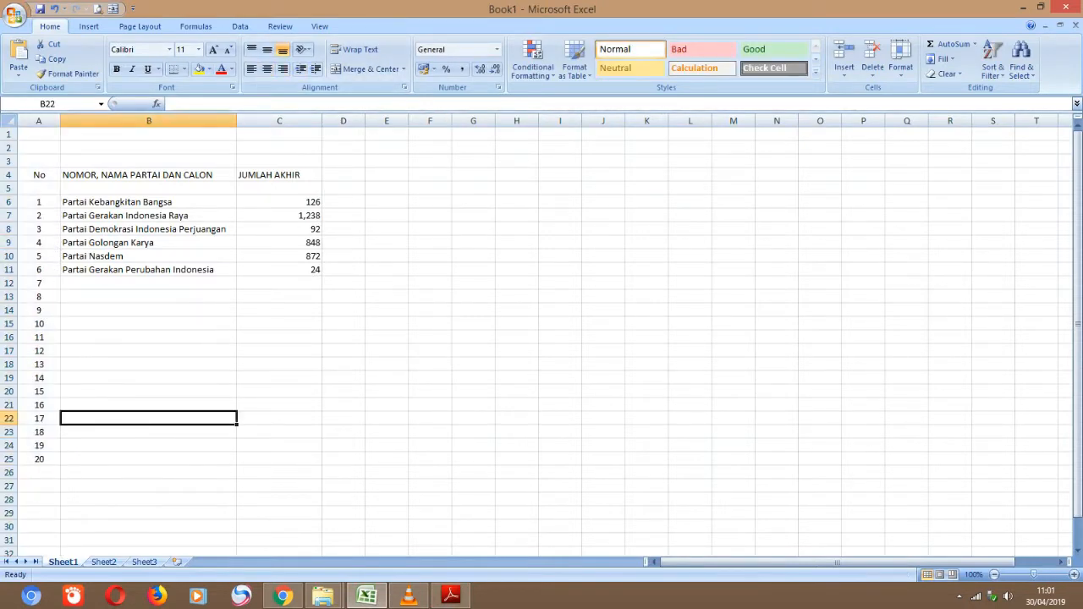
- Transfer the party name "Partai Berkarya" from page 6 of the PDF in Adobe Reader into cell B12 in Excel
click(451, 596)
click(451, 596)
click(450, 596)
scroll(542, 318, down, 3)
scroll(542, 318, down, 5)
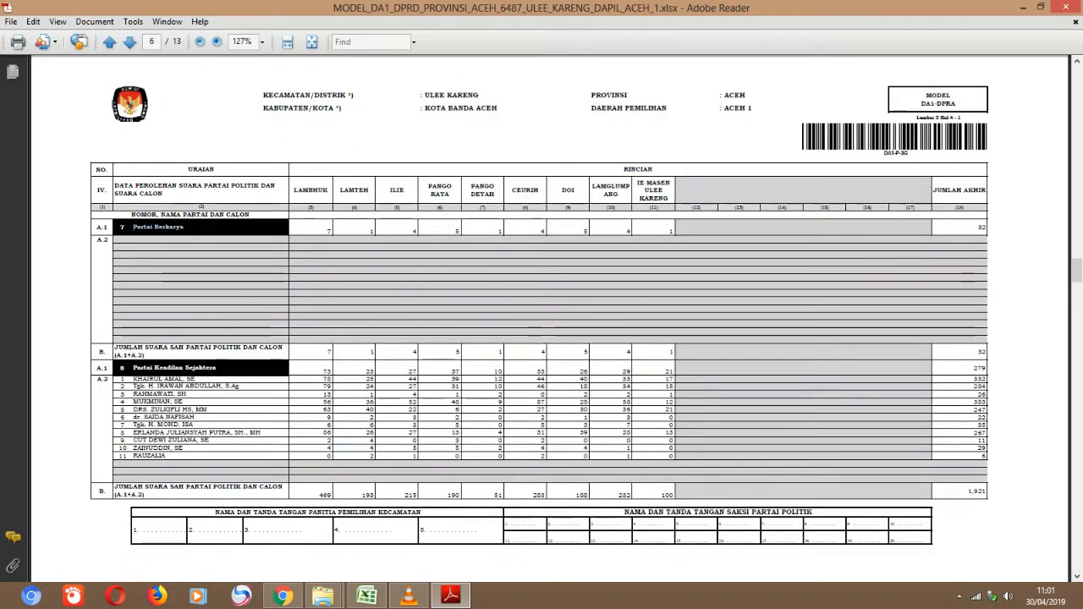
click(366, 595)
click(149, 283)
key(ctrl+v)
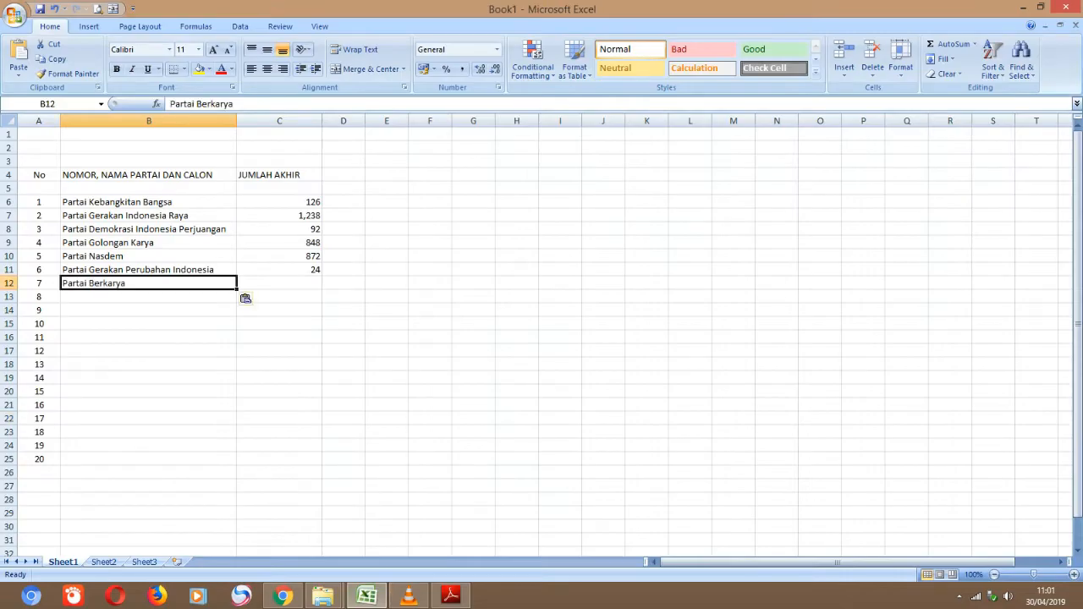
- Copy Partai Berkarya's total valid votes, 32, from the PDF in Adobe Reader into cell C12 in Excel
click(450, 596)
double_click(982, 352)
key(alt+Tab)
double_click(279, 283)
key(ctrl+v)
click(387, 418)
- Transfer the party name "Partai Keadilan Sejahtera" from the PDF in Adobe Reader into cell B13 in Excel
key(alt+Tab)
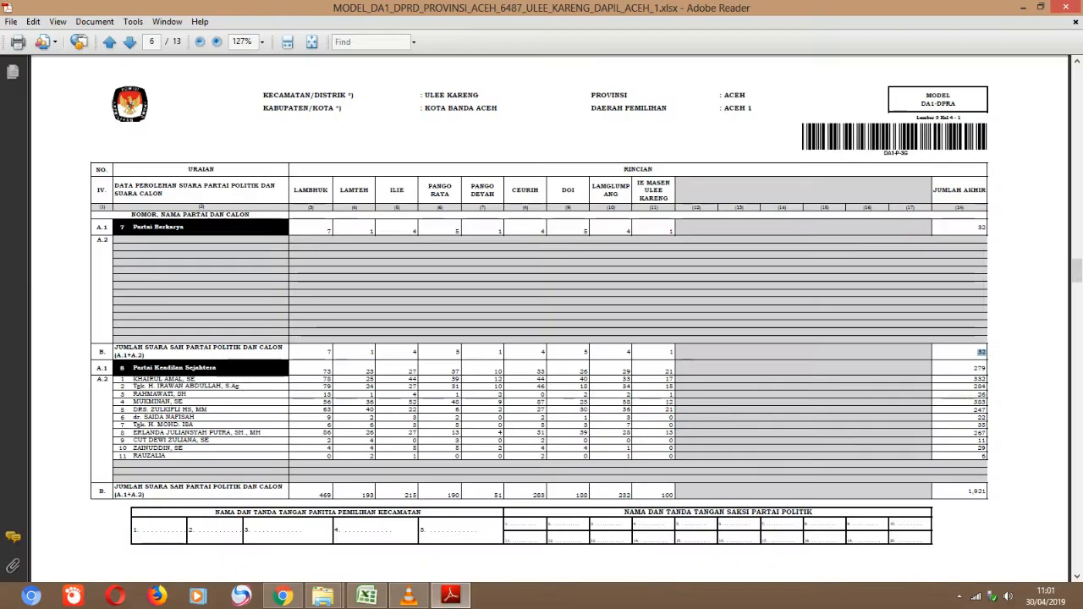
click(366, 596)
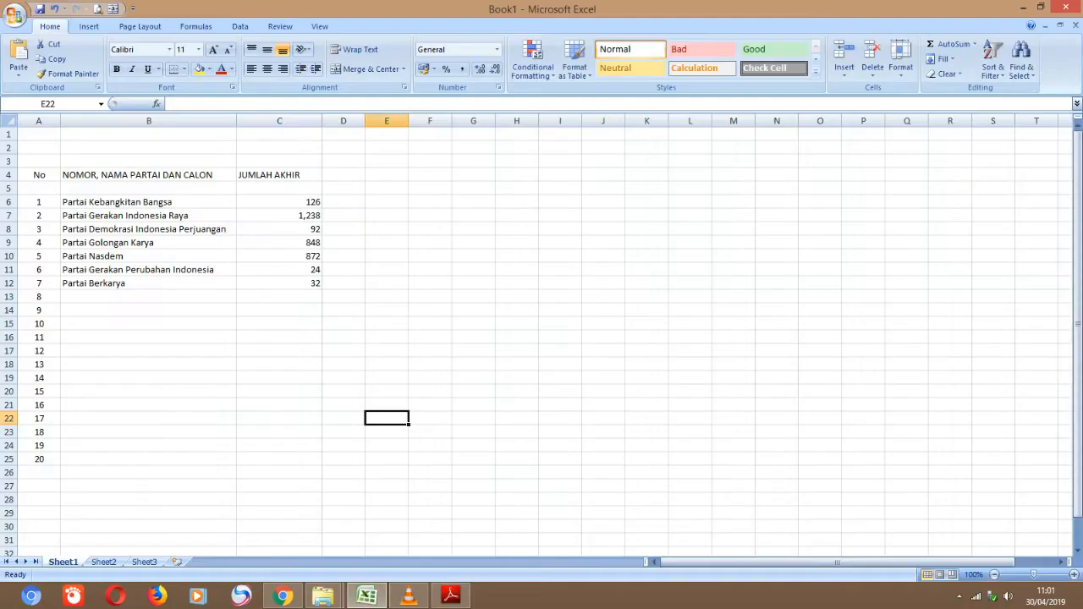
double_click(149, 296)
key(ctrl+v)
click(149, 351)
- Copy Partai Keadilan Sejahtera's total valid votes, 1,921, from the PDF in Adobe Reader into cell C13 in Excel
click(450, 596)
double_click(977, 491)
key(ctrl+c)
click(367, 596)
double_click(280, 296)
key(ctrl+v)
click(387, 377)
click(279, 296)
click(279, 377)
click(280, 215)
click(280, 391)
- Transfer the party name "Partai Persatuan Indonesia" from page 7 of the PDF in Adobe Reader into cell B14 in Excel
click(149, 310)
click(451, 596)
click(450, 596)
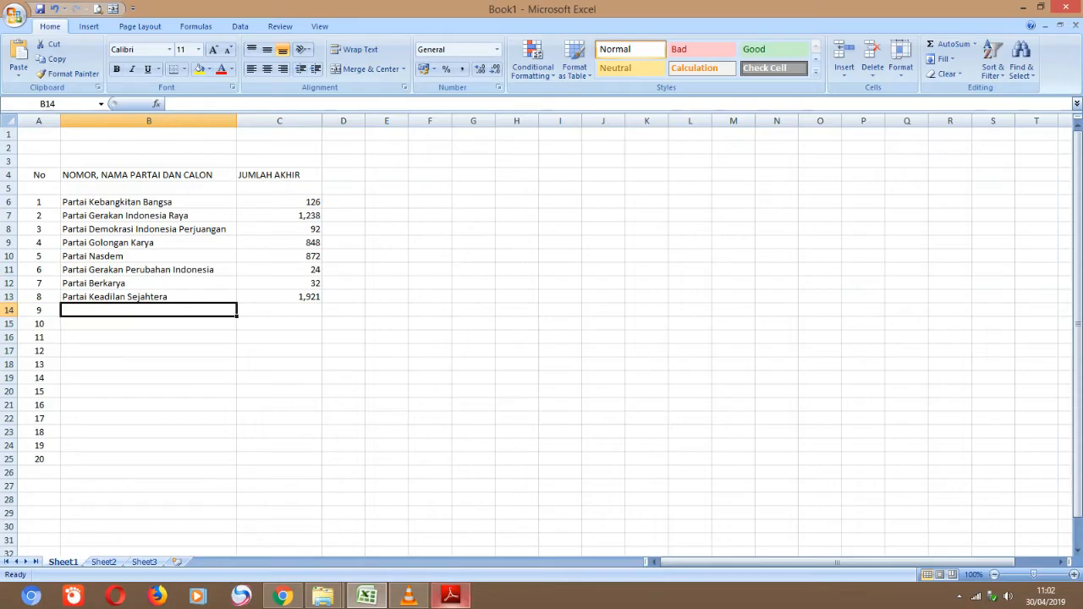
click(450, 596)
scroll(541, 305, down, 10)
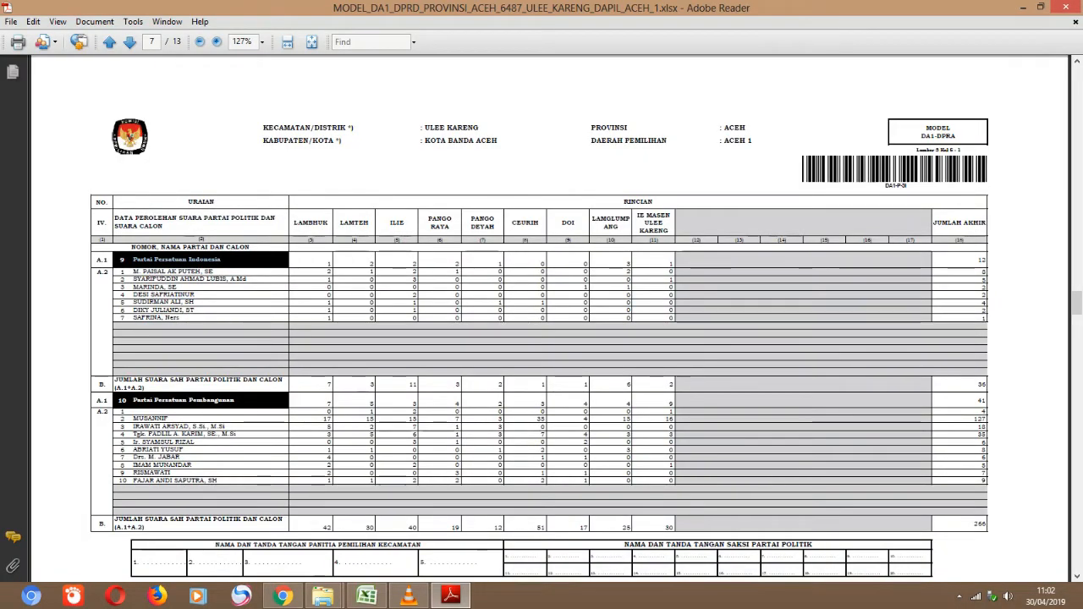
click(450, 596)
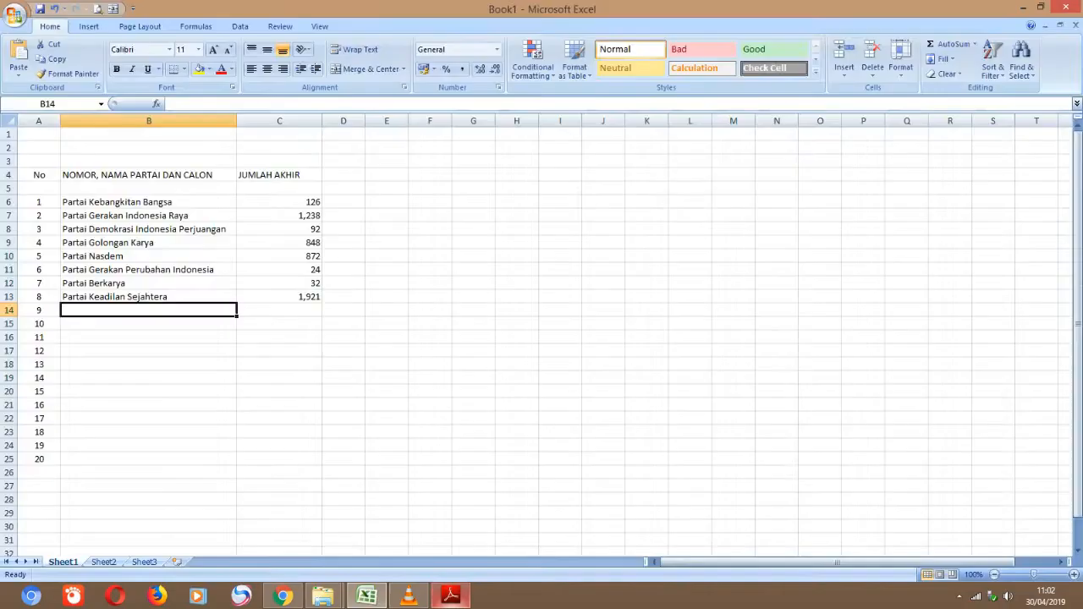
key(ctrl+v)
- Copy Partai Persatuan Indonesia's total valid votes, 36, from the PDF in Adobe Reader into cell C14 in Excel
click(450, 596)
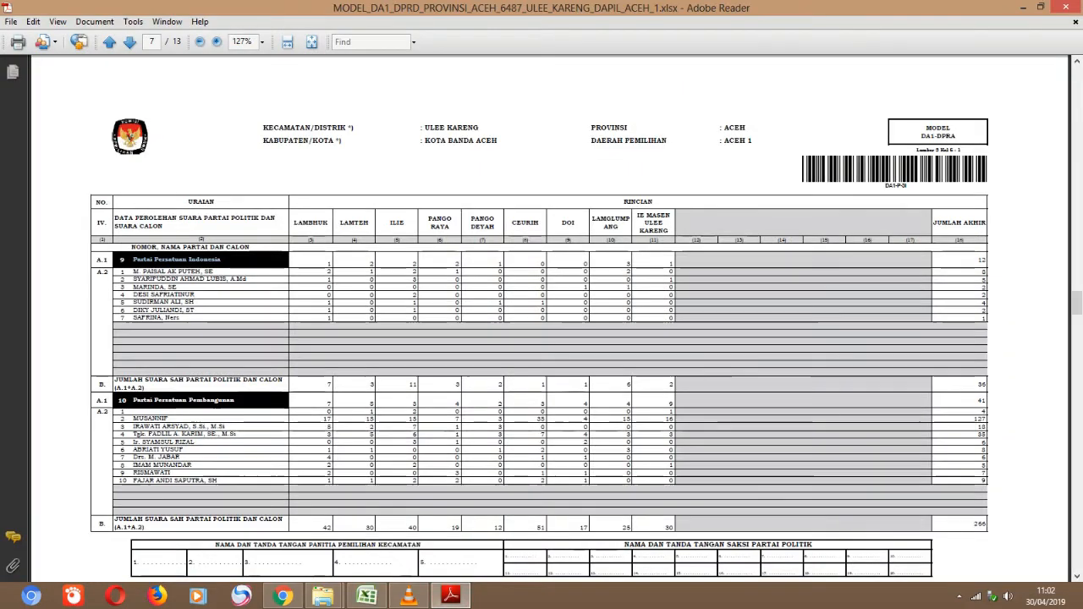
double_click(982, 385)
key(ctrl+c)
key(alt+Tab)
key(Tab)
key(ctrl+v)
key(Return)
- Copy "Partai Persatuan Pembangunan" and its total valid votes, 266, from the PDF in Adobe Reader into cells B15 and C15 in Excel
key(alt+Tab)
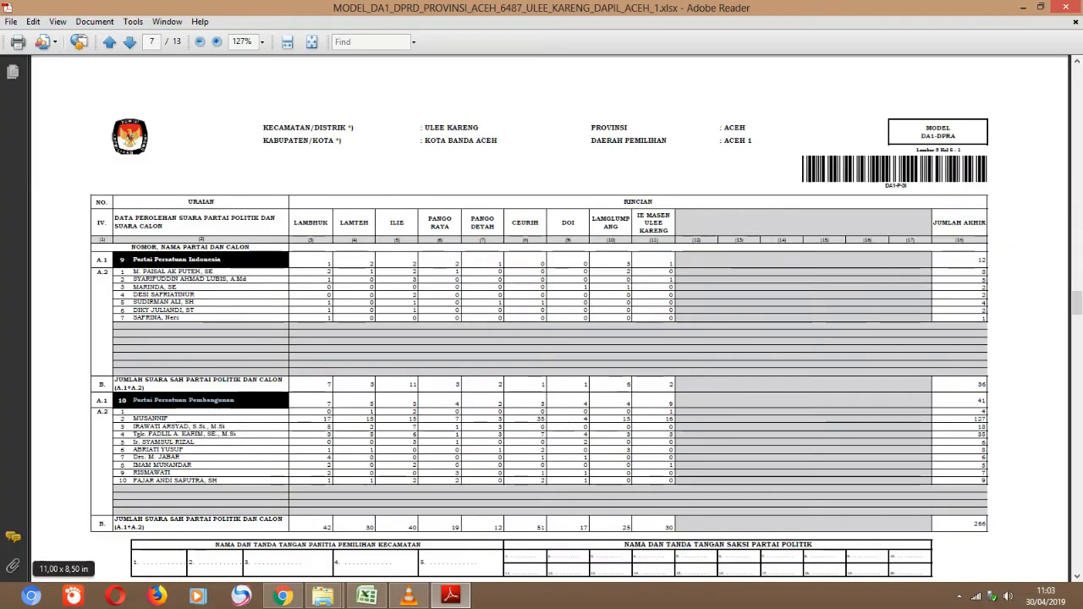
key(alt+Tab)
key(ctrl+v)
key(alt+Tab)
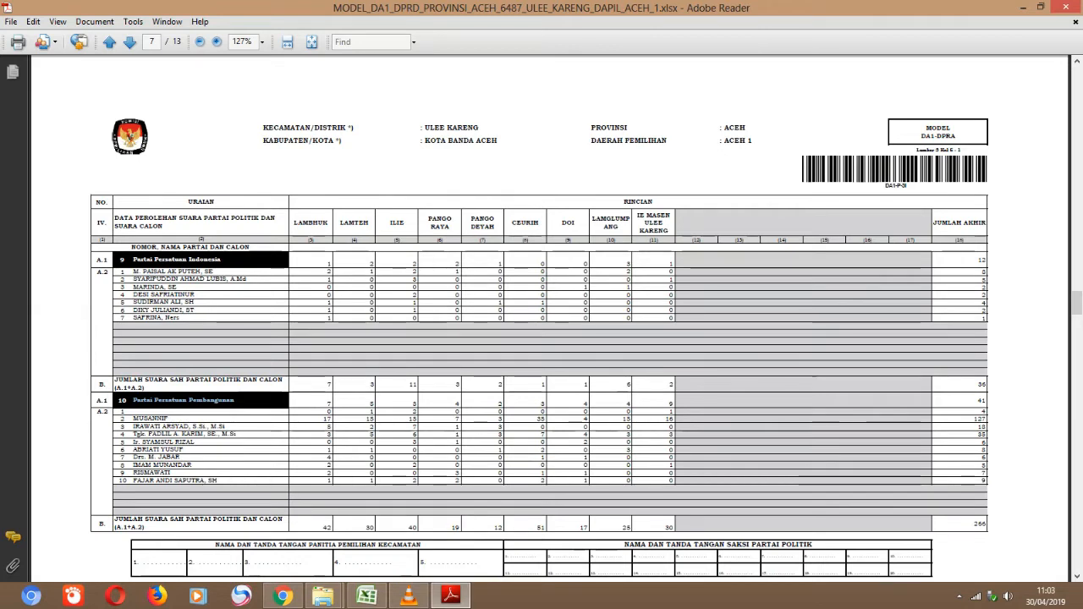
key(alt+Tab)
key(Tab)
key(ctrl+v)
key(Return)
- Copy "Partai Solidaritas Indonesia" and its total valid votes, 31, from page 8 of the PDF in Adobe Reader into Excel cells B16 and C16
click(461, 592)
scroll(254, 271, down, 8)
drag(154, 227, 246, 215)
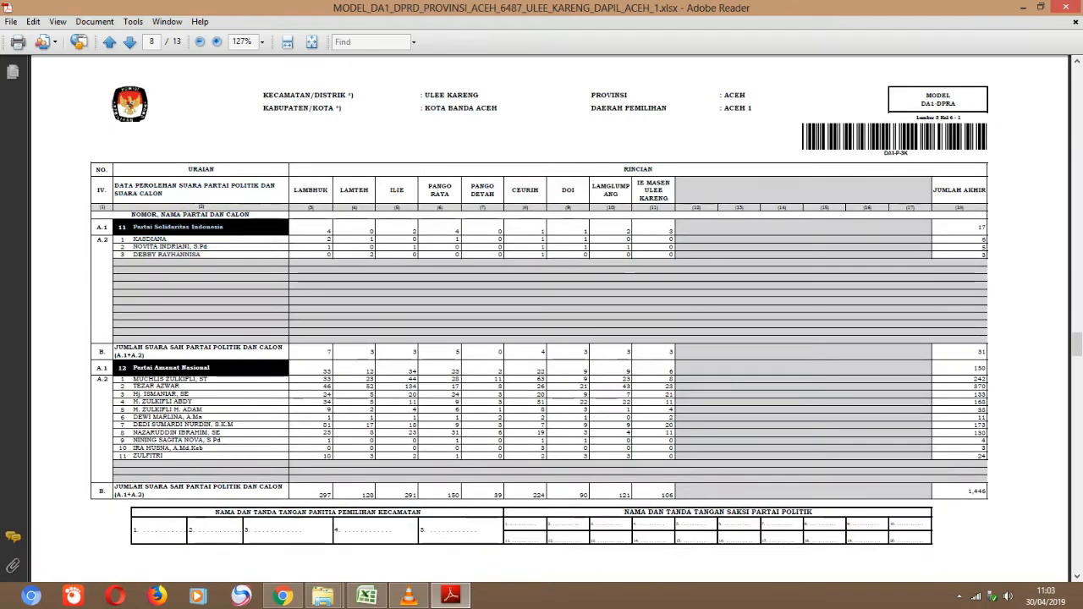
key(alt+Tab)
click(452, 596)
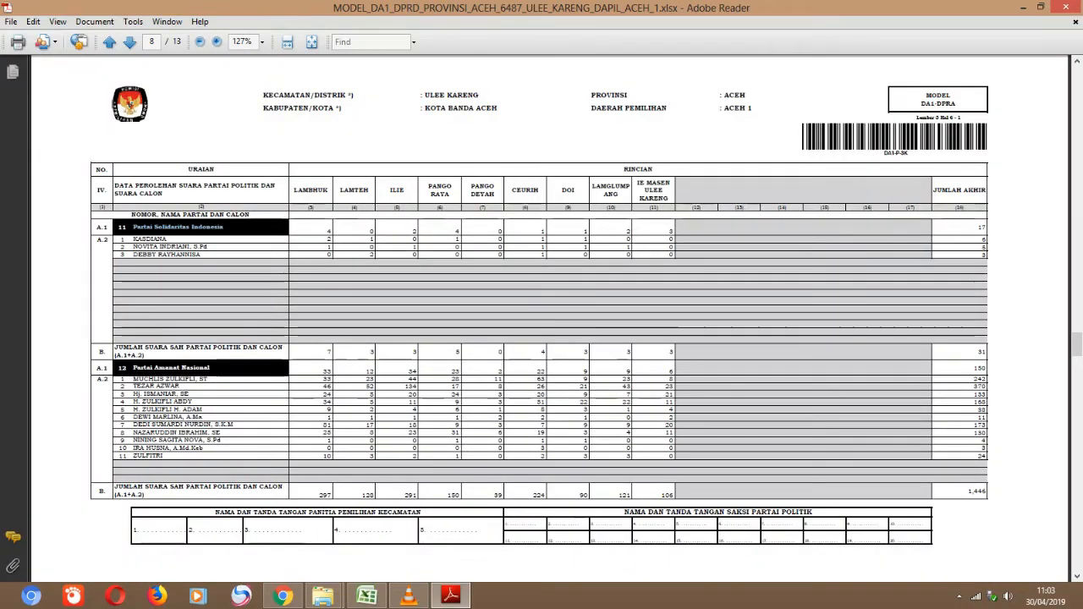
key(alt+Tab)
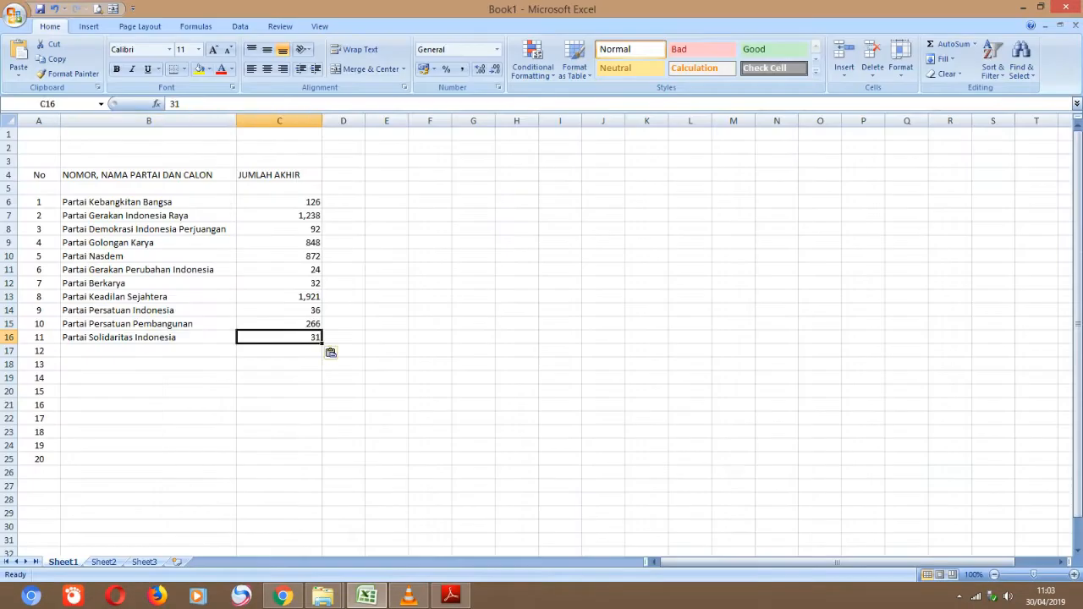
- Copy "Partai Amanat Nasional" and its total valid votes, 1,446, from the PDF in Adobe Reader into cells B17 and C17 in Excel
key(alt+Tab)
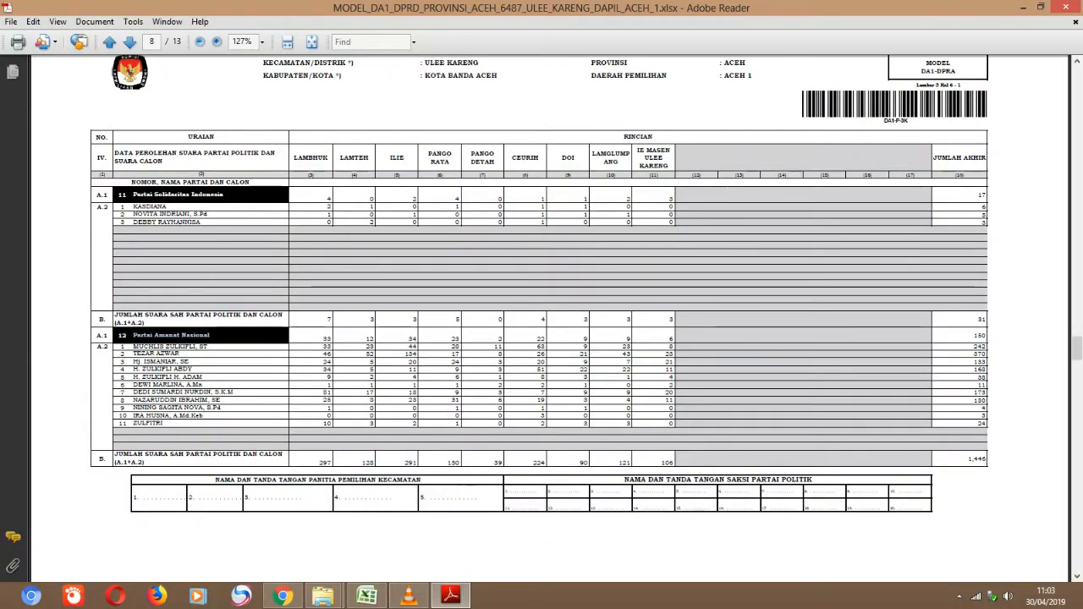
key(alt+Tab)
click(149, 350)
key(ctrl+v)
key(alt+Tab)
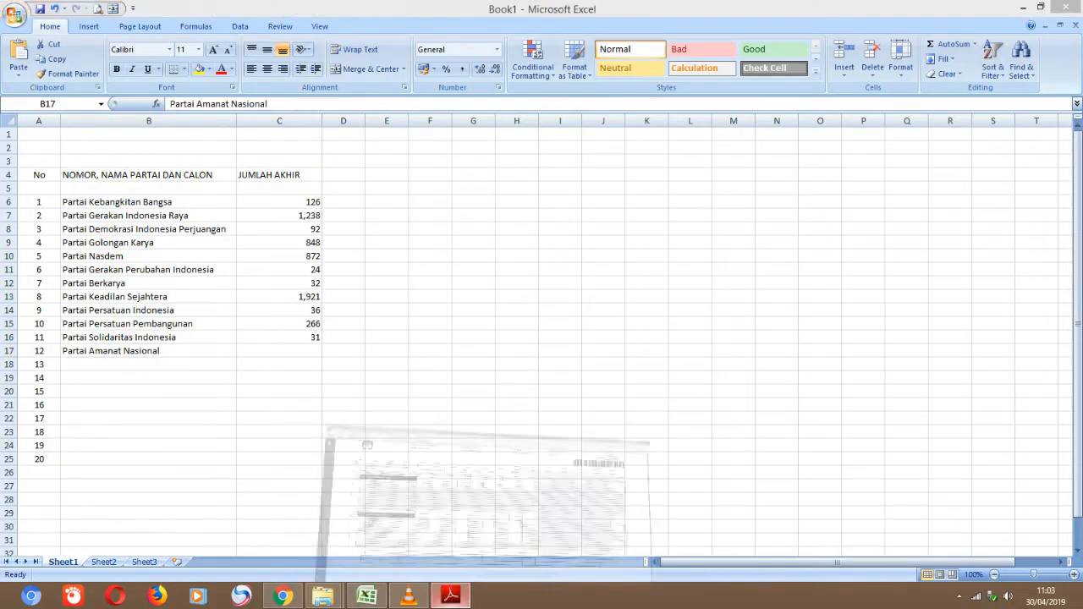
key(alt+Tab)
click(278, 350)
key(ctrl+v)
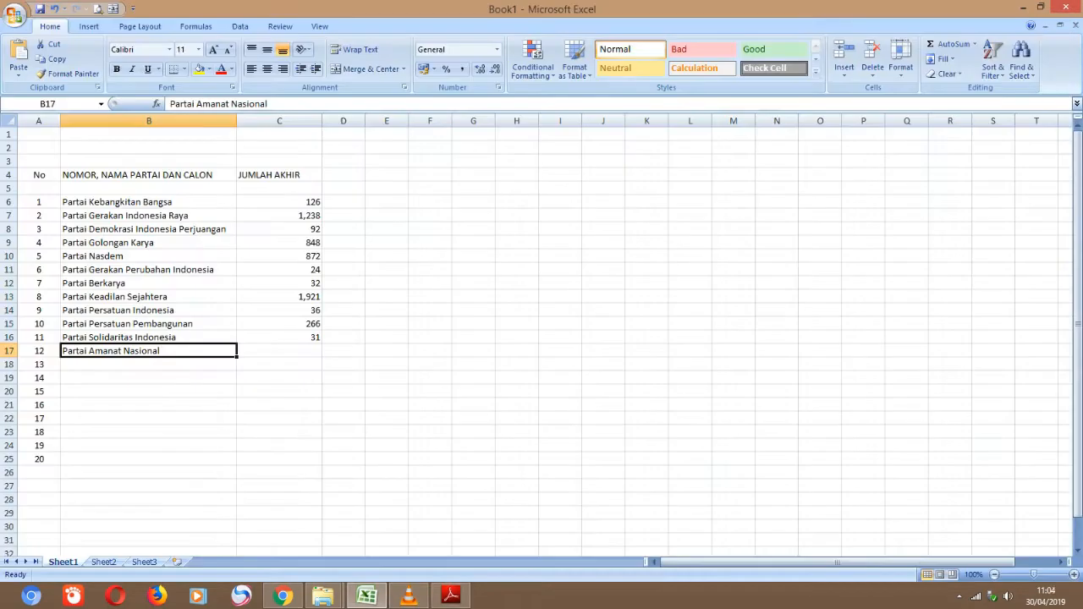
- Copy "Partai Hati Nurani Rakyat" and its total valid votes, 87, from page 9 of the PDF in Adobe Reader into Excel cells B18 and C18
key(alt+Tab)
scroll(539, 319, down, 10)
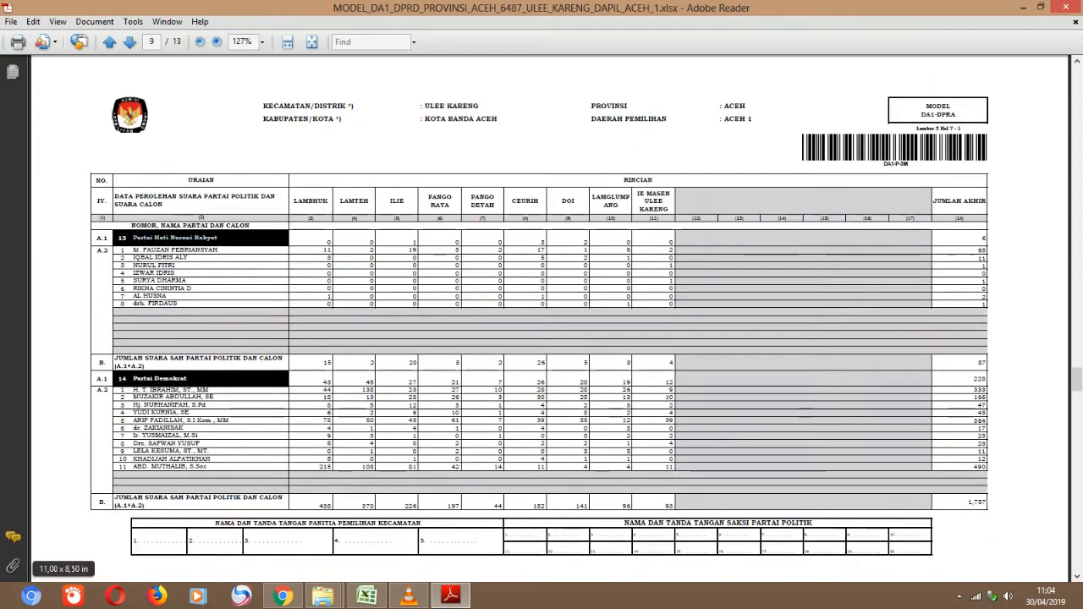
key(alt+Tab)
click(150, 364)
key(ctrl+v)
key(alt+Tab)
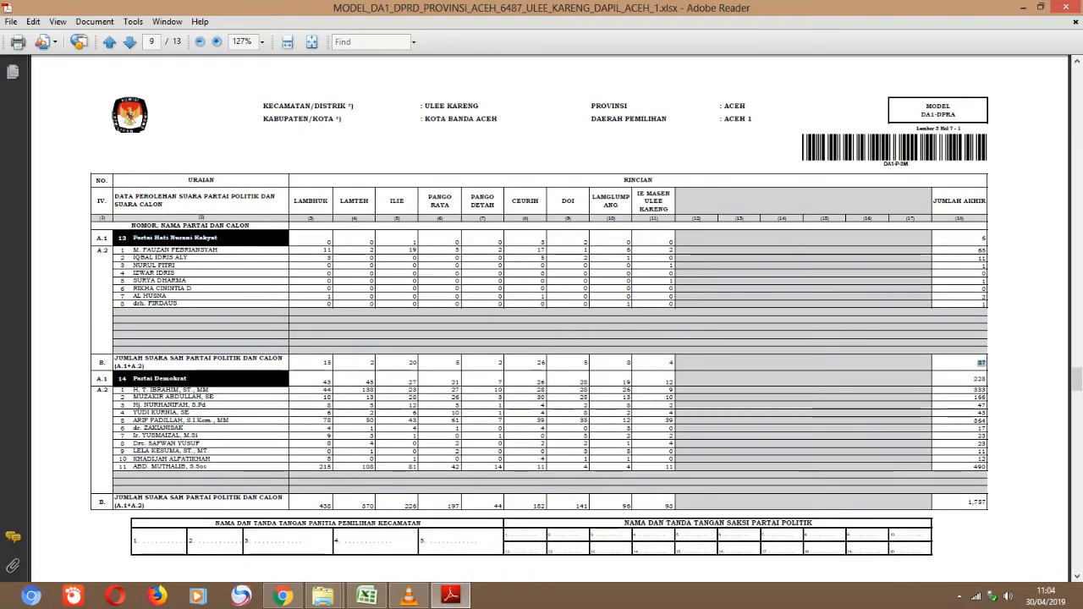
key(alt+Tab)
click(280, 364)
key(ctrl+v)
- Transfer the party name "Partai Demokrat" from the PDF in Adobe Reader into cell B19 in Excel
key(alt+Tab)
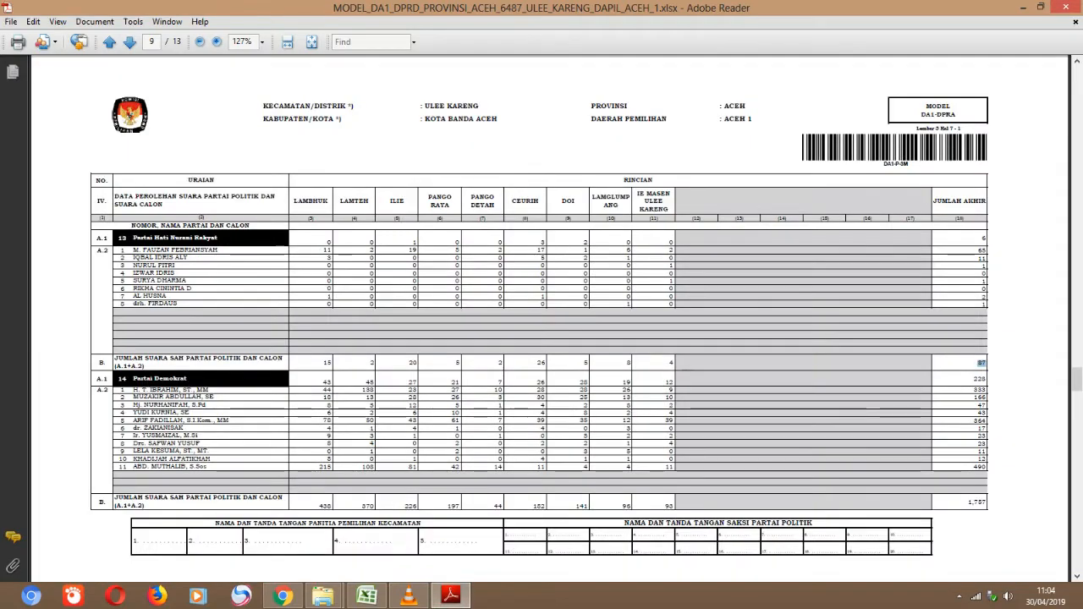
drag(133, 379, 188, 379)
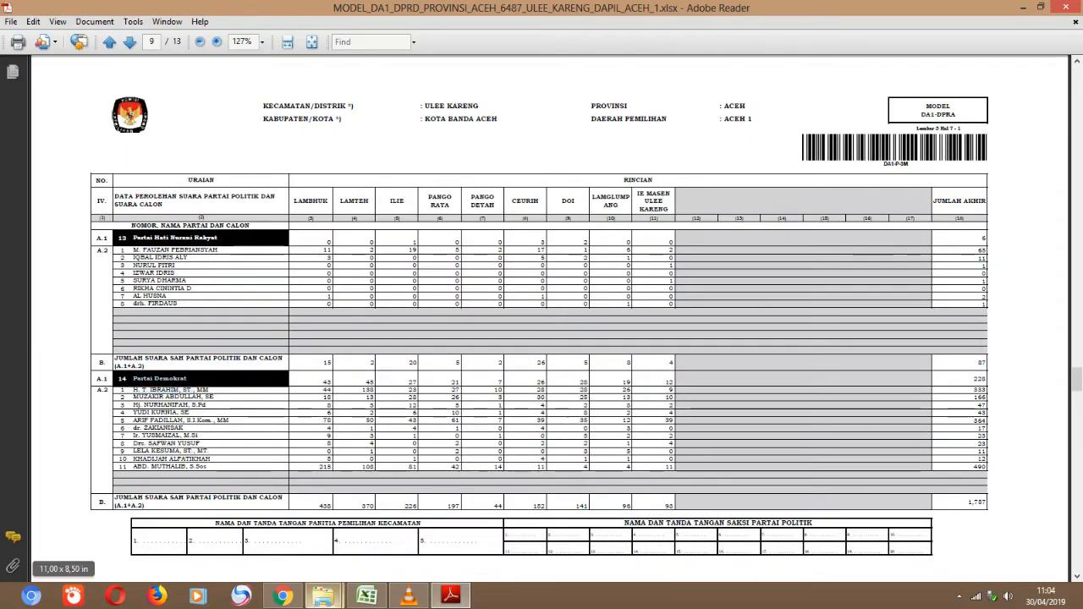
key(ctrl+c)
key(alt+Tab)
click(233, 381)
key(ctrl+v)
- Copy Partai Demokrat's total valid votes, 1,757, from the PDF in Adobe Reader into cell C19 in Excel
key(alt+Tab)
drag(967, 503, 986, 503)
key(ctrl+c)
key(alt+Tab)
click(279, 378)
key(ctrl+v)
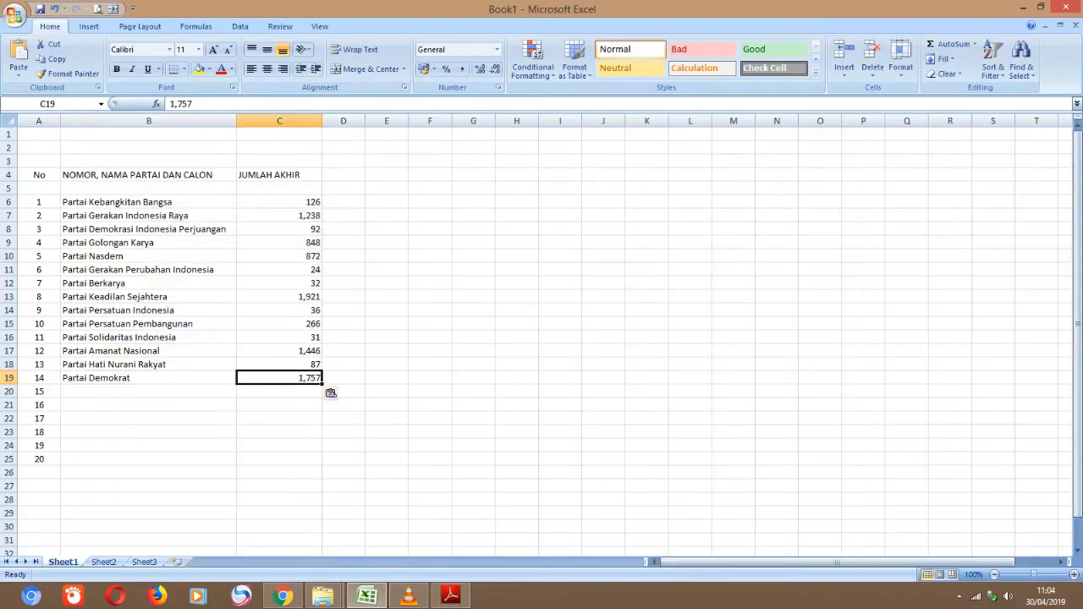
- Transfer the party name "Partai Aceh" from page 10 of the PDF in Adobe Reader into cell B20 in Excel
key(alt+Tab)
scroll(539, 296, down, 10)
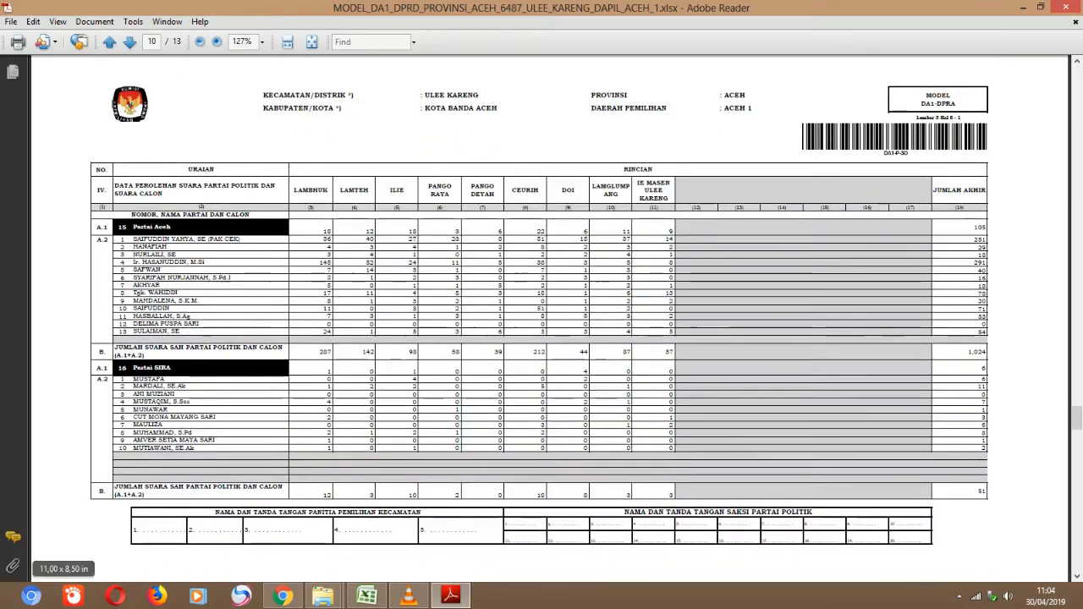
key(ctrl+c)
key(alt+Tab)
click(237, 390)
key(ctrl+v)
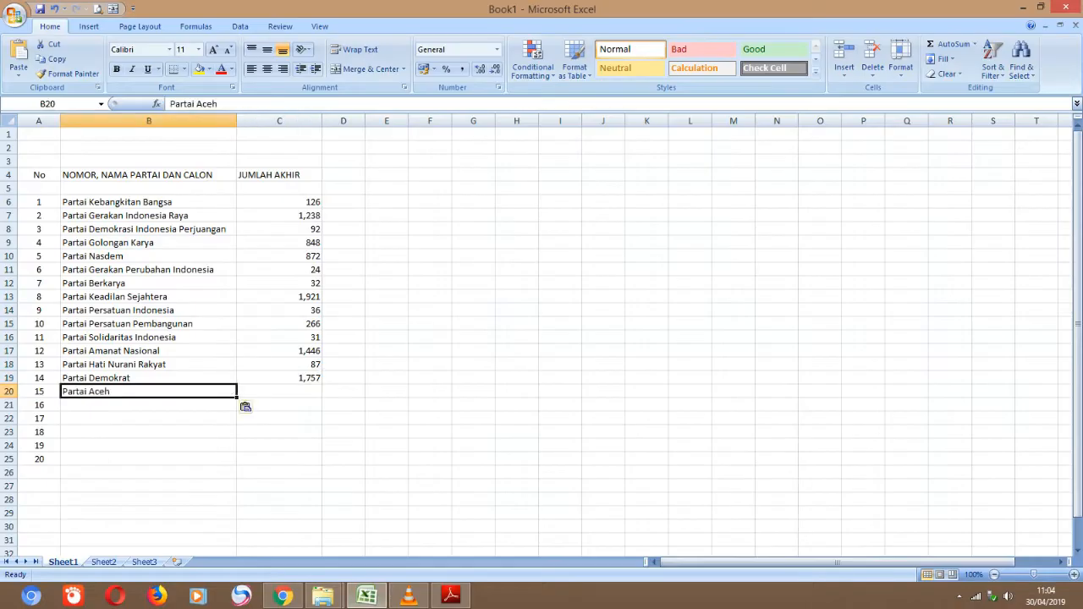
- Copy Partai Aceh's total valid votes, 1,024, from the PDF in Adobe Reader into cell C20 in Excel
key(alt+Tab)
key(ctrl+c)
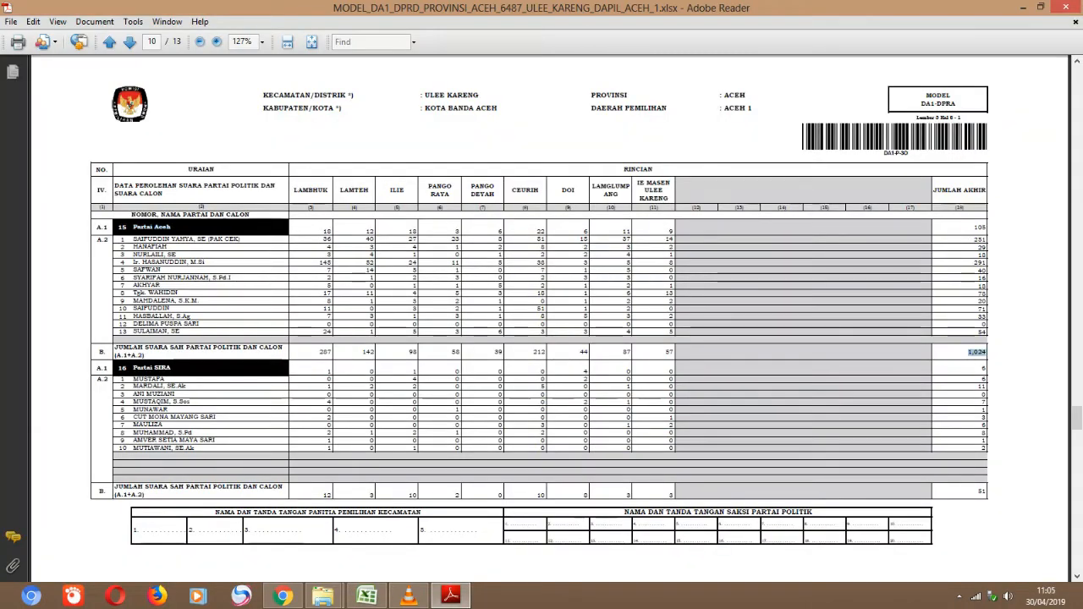
key(alt+Tab)
click(288, 390)
key(ctrl+v)
- Transfer the party name "Partai SIRA" from the PDF in Adobe Reader into cell B21 in Excel
key(alt+Tab)
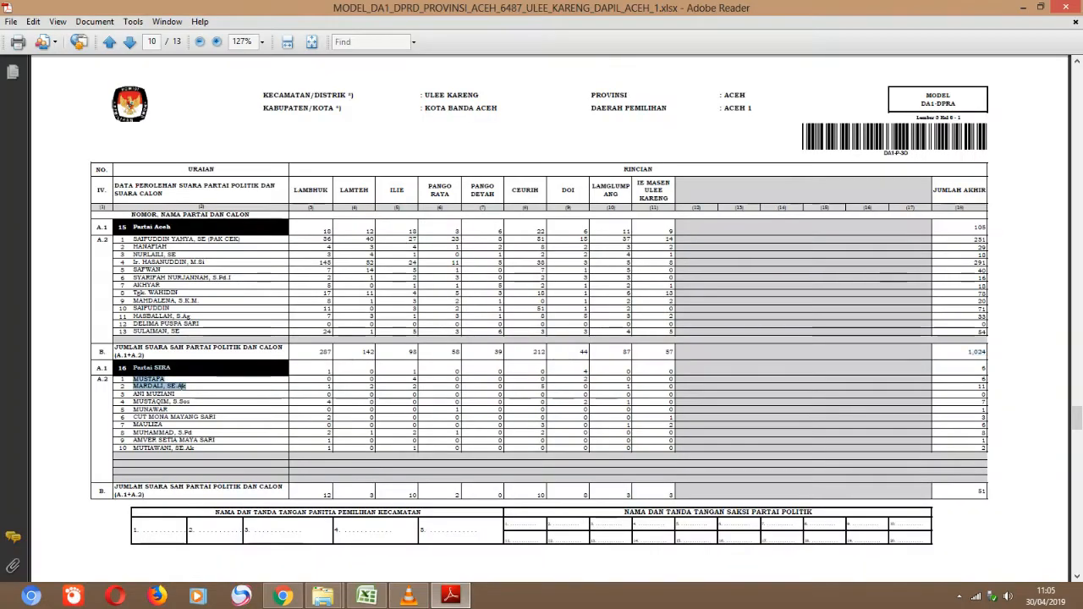
key(alt+Tab)
click(148, 404)
key(ctrl+v)
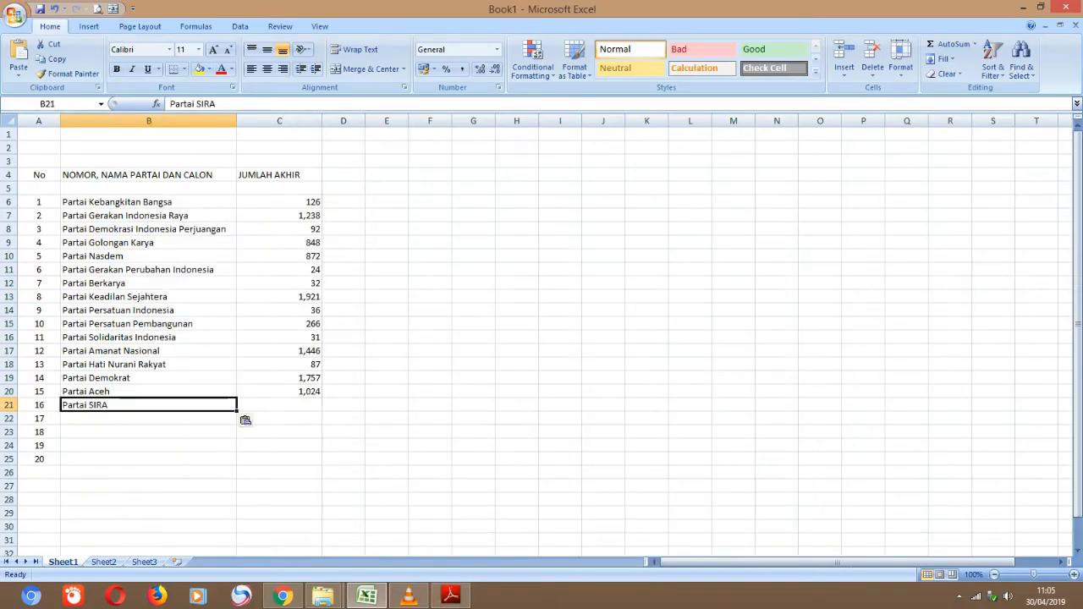
- Copy Partai SIRA's total valid votes, 51, from the PDF in Adobe Reader into cell C21 in Excel
key(alt+Tab)
double_click(982, 492)
key(ctrl+c)
key(alt+Tab)
click(283, 404)
key(ctrl+v)
- Transfer the party name "Partai Daerah Aceh" from page 11 of the PDF in Adobe Reader into cell B22 in Excel
key(alt+Tab)
scroll(542, 279, down, 4)
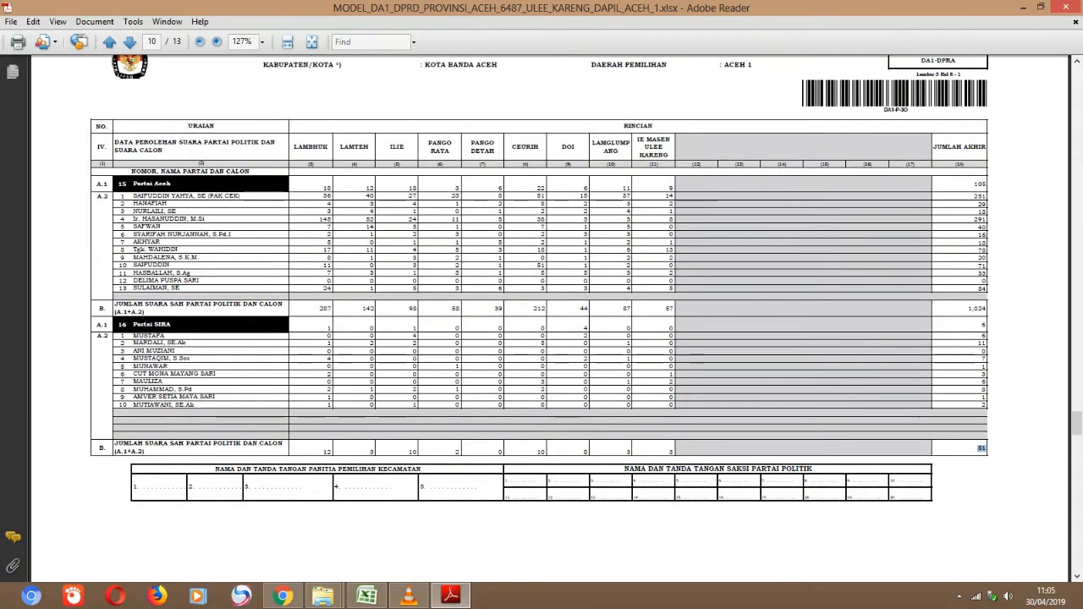
scroll(542, 279, down, 5)
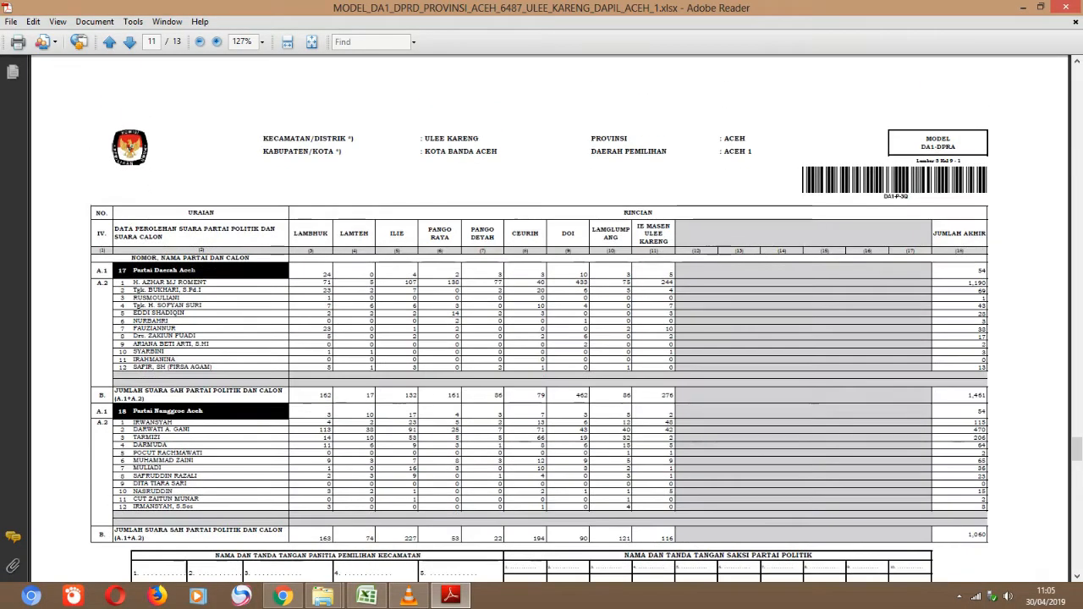
drag(133, 271, 196, 271)
key(ctrl+c)
click(367, 596)
click(144, 419)
key(ctrl+v)
- Copy Partai Daerah Aceh's total valid votes, 1,461, from the PDF in Adobe Reader into cell C22 in Excel
click(451, 595)
double_click(977, 396)
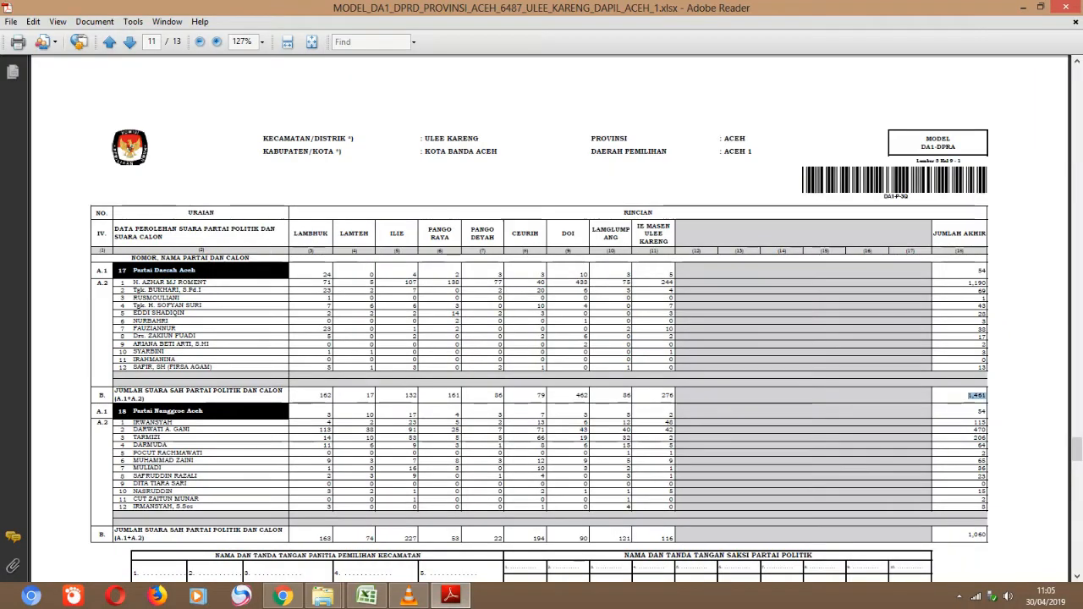
key(ctrl+c)
click(366, 596)
click(309, 417)
key(ctrl+v)
- Transfer the party name "Partai Nanggroe Aceh" from the PDF in Adobe Reader into cell B23 in Excel
click(451, 596)
key(ctrl+c)
click(367, 596)
click(144, 431)
key(ctrl+v)
- Copy Partai Nanggroe Aceh's total valid votes, 1,060, from the PDF in Adobe Reader into cell C23 in Excel
click(451, 596)
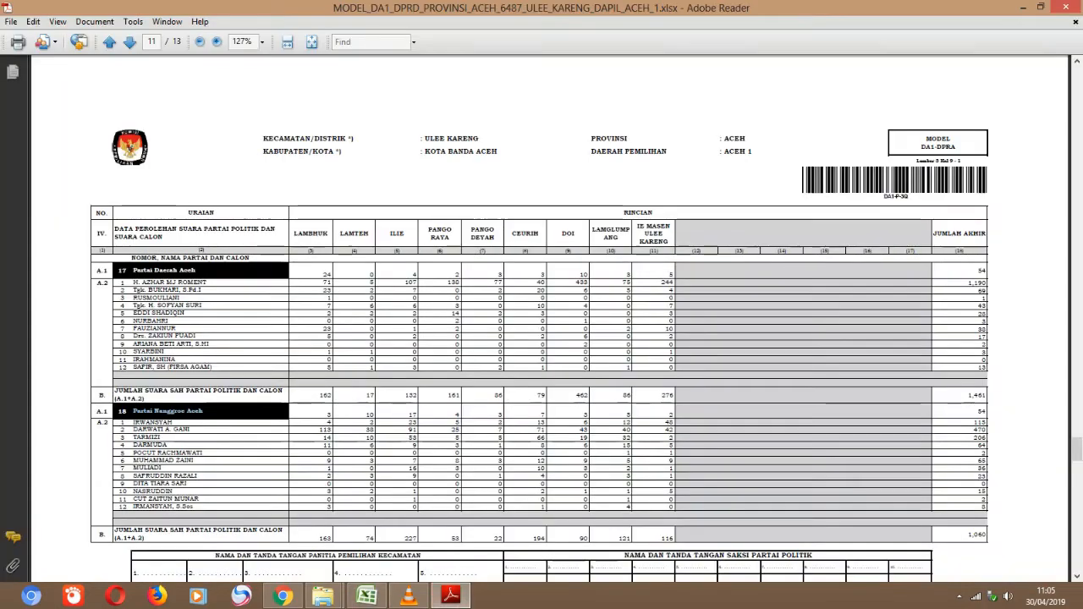
key(ctrl+c)
click(367, 596)
click(309, 429)
key(ctrl+v)
- Transfer the party name "Partai Bulan Bintang" from page 12 of the PDF in Adobe Reader into cell B24 in Excel
click(451, 596)
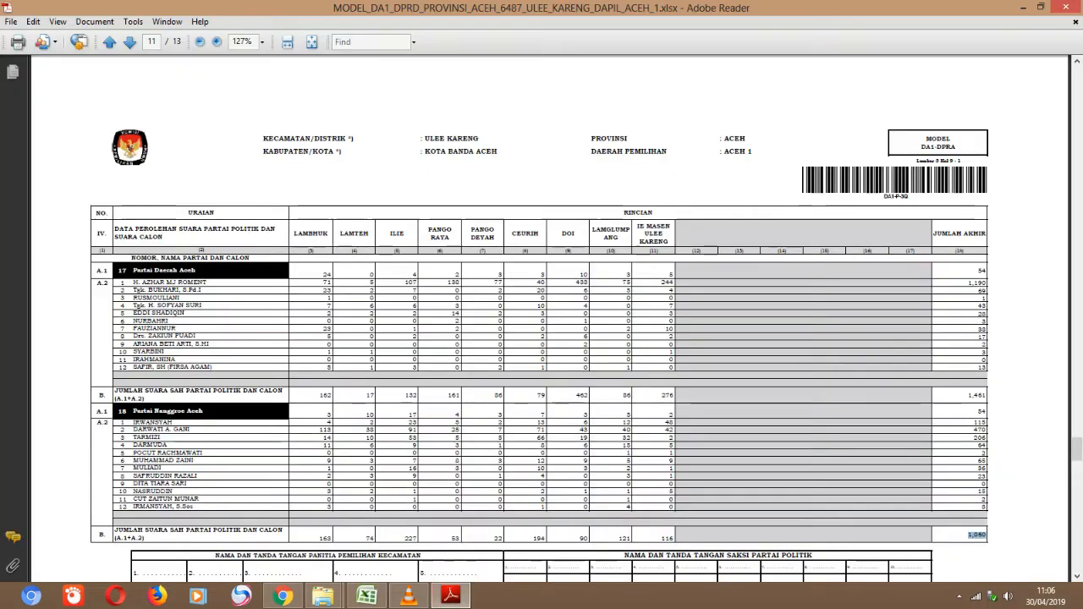
scroll(541, 338, down, 3)
scroll(542, 339, down, 8)
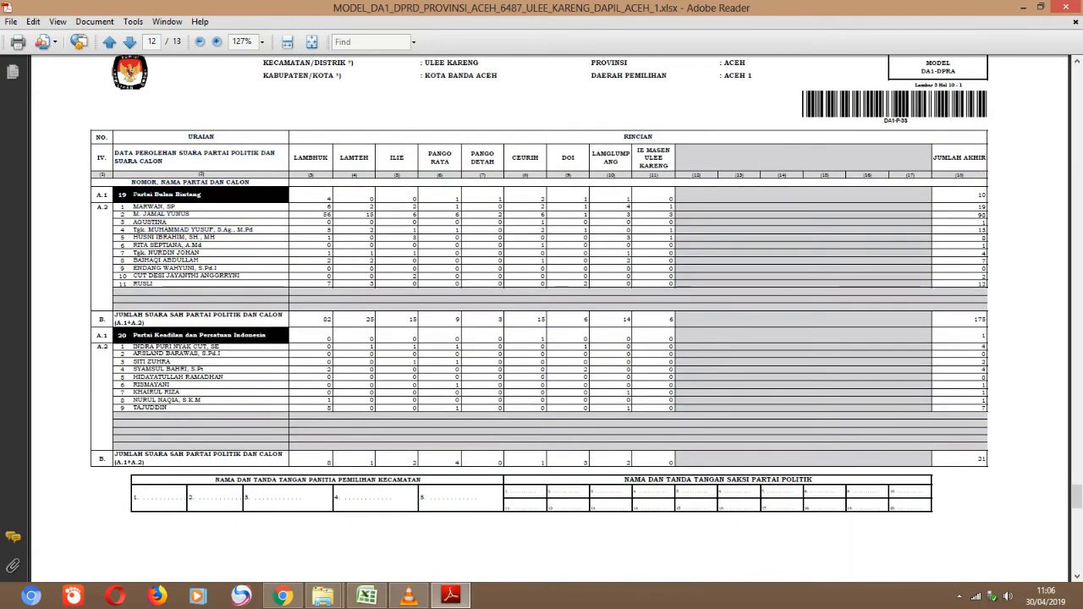
click(367, 596)
click(169, 446)
key(ctrl+v)
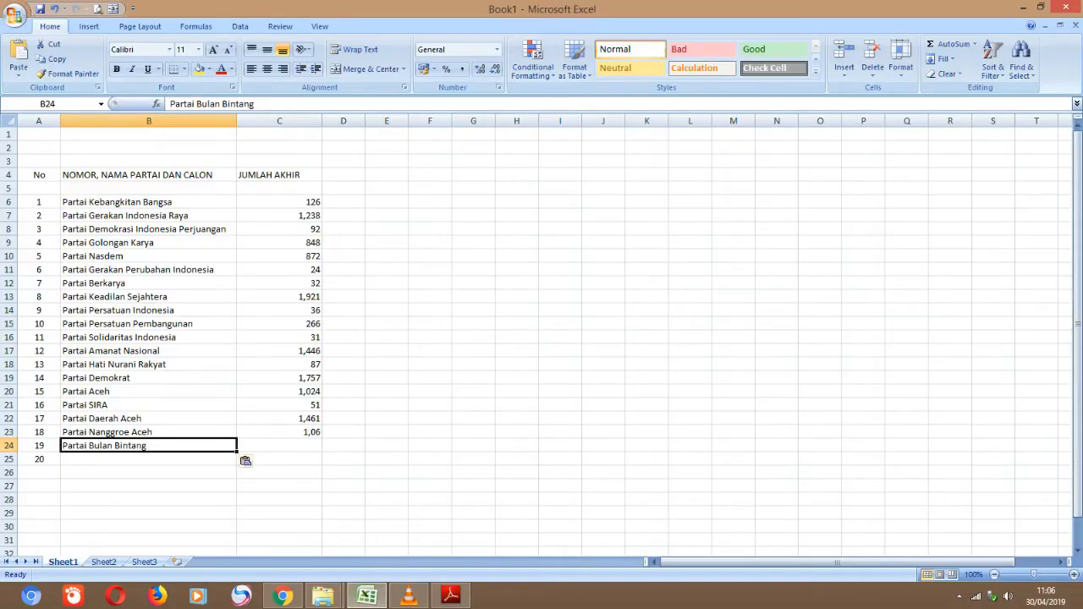
- Copy Partai Bulan Bintang's total valid votes, 175, from the PDF in Adobe Reader into cell C24 in Excel
click(451, 596)
key(ctrl+c)
click(367, 596)
click(284, 446)
key(ctrl+v)
- Transfer the party name "Partai Keadilan dan Persatuan Indonesia" from the PDF in Adobe Reader into cell B25 in Excel
click(451, 596)
key(ctrl+c)
click(366, 596)
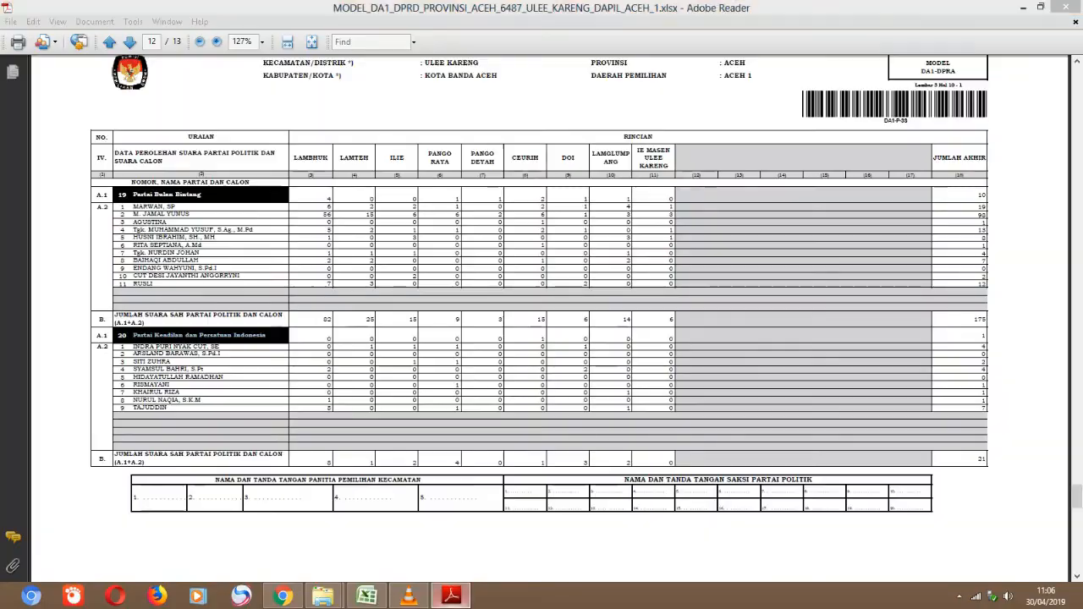
click(153, 459)
key(ctrl+v)
- Copy Partai Keadilan dan Persatuan Indonesia's total valid votes, 21, from the PDF in Adobe Reader into cell C25 in Excel
click(451, 596)
double_click(981, 460)
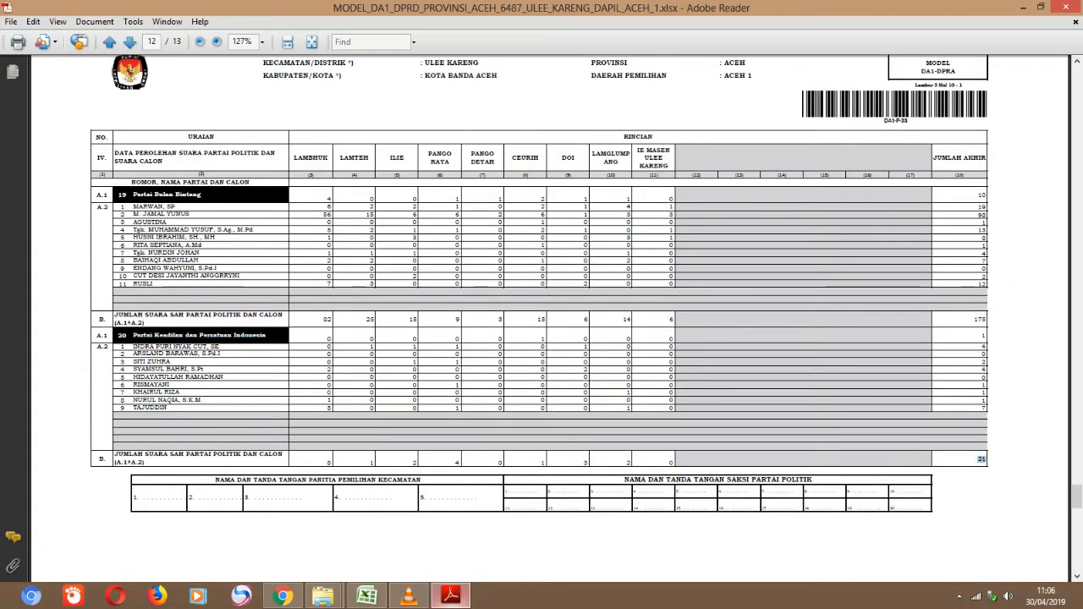
key(ctrl+c)
click(367, 596)
click(284, 459)
key(ctrl+v)
click(430, 485)
- Apply dotted borders around all cells of the table range A4:C25
drag(39, 174, 292, 459)
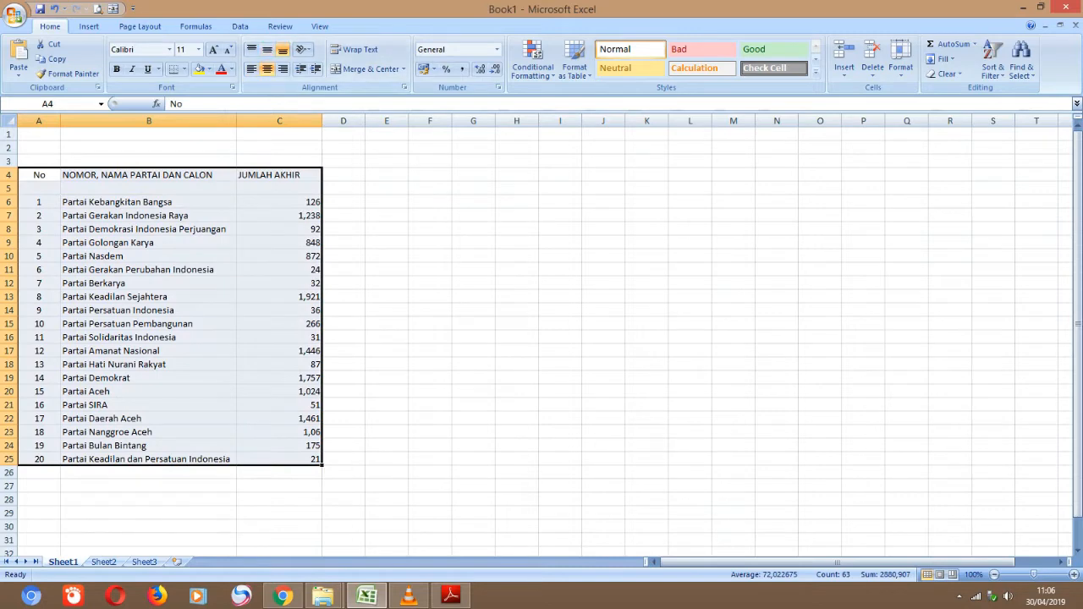
click(184, 69)
click(292, 170)
key(ctrl+z)
click(184, 68)
mouse_move(207, 375)
click(370, 380)
click(173, 69)
click(387, 269)
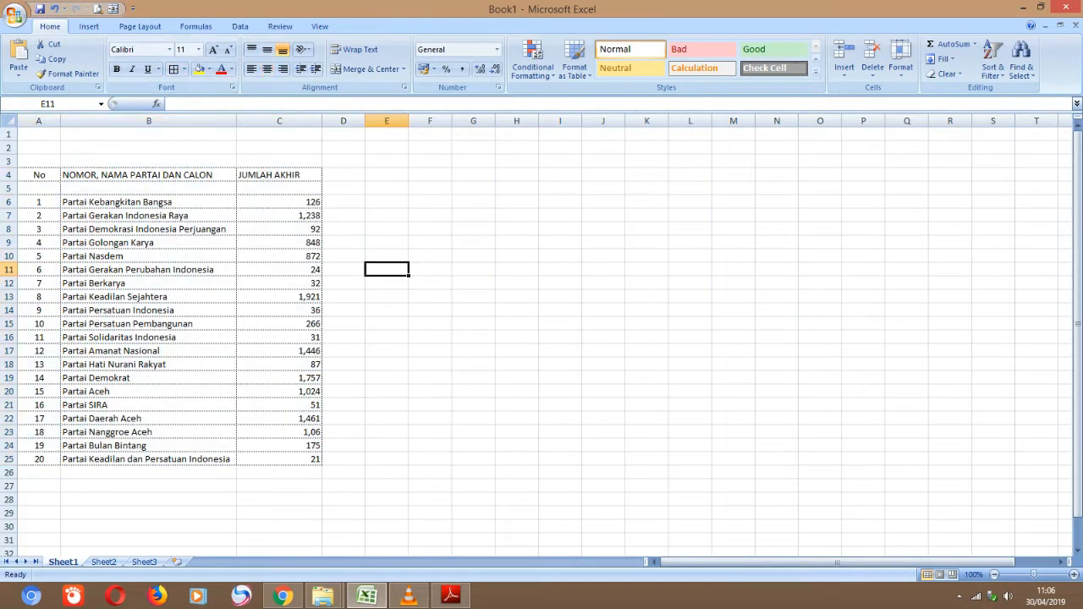
- Center the header texts in cells A4:C4 horizontally
drag(39, 174, 279, 175)
click(268, 69)
click(343, 242)
click(280, 215)
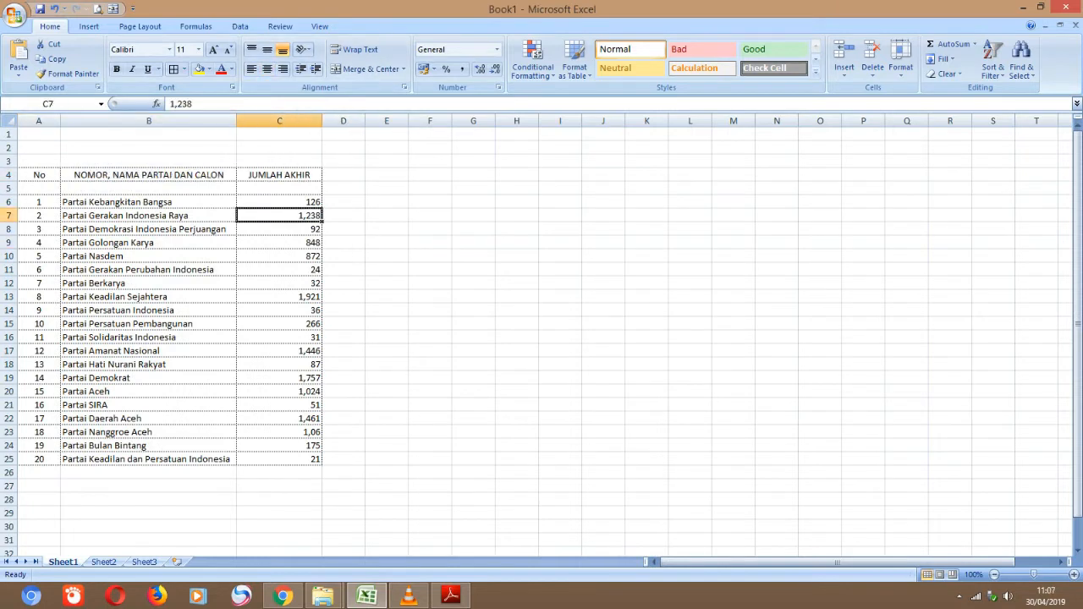
click(280, 121)
click(497, 49)
click(471, 104)
key(ctrl+z)
- Remove the thousands commas from the totals in C7 and C13, making them 1238 and 1921
double_click(280, 215)
key(Return)
key(Down)
key(Down)
key(Down)
key(Down)
key(Down)
key(F2)
key(Left)
key(Left)
key(Left)
key(BackSpace)
key(Return)
- Remove the thousands commas from the totals in C17 and C19, making them 1446 and 1757
key(Down)
key(Down)
key(Down)
key(F2)
key(Left)
key(Left)
key(Left)
key(BackSpace)
key(Return)
key(Down)
key(F2)
key(Left)
key(Left)
key(Left)
key(BackSpace)
key(Return)
- Remove the thousands commas from the totals in C20 and C22, making them 1024 and 1461
key(F2)
key(Return)
key(Down)
key(F2)
key(Left)
key(Left)
key(Left)
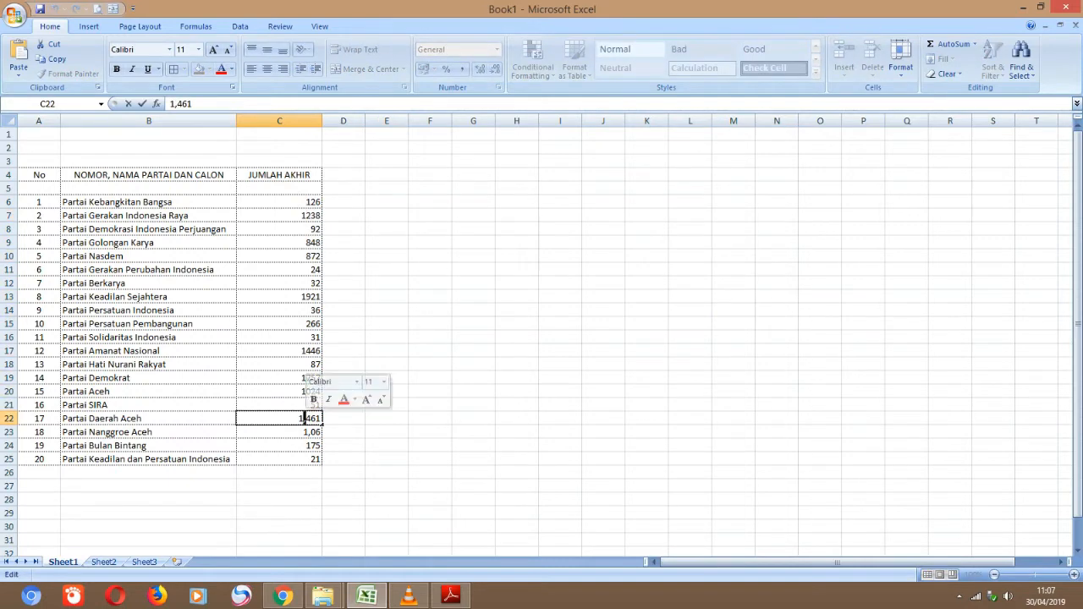
key(Return)
key(Right)
key(Down)
key(Down)
key(Down)
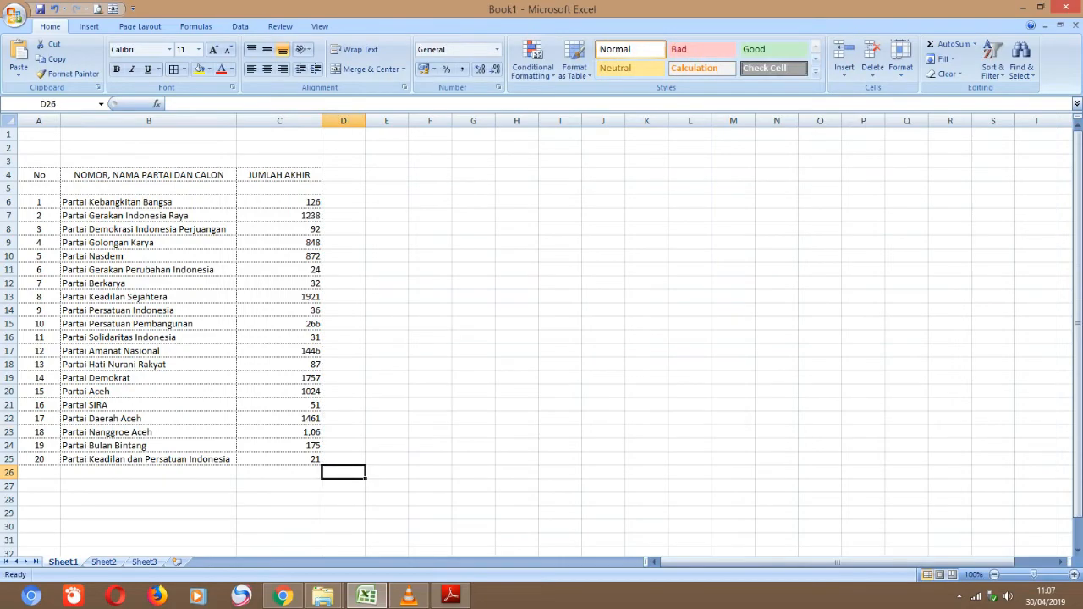
- Check Partai Nanggroe Aceh's total in the PDF in Adobe Reader and correct cell C23 in Excel to 1060 without the comma
key(alt+Tab)
scroll(542, 319, up, 8)
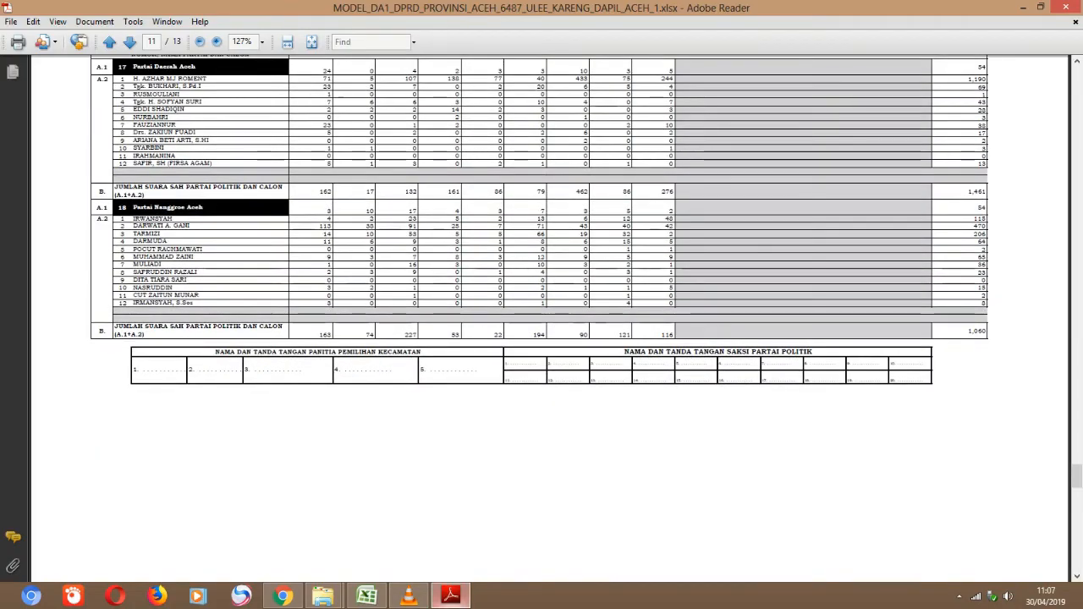
key(alt+Tab)
double_click(288, 433)
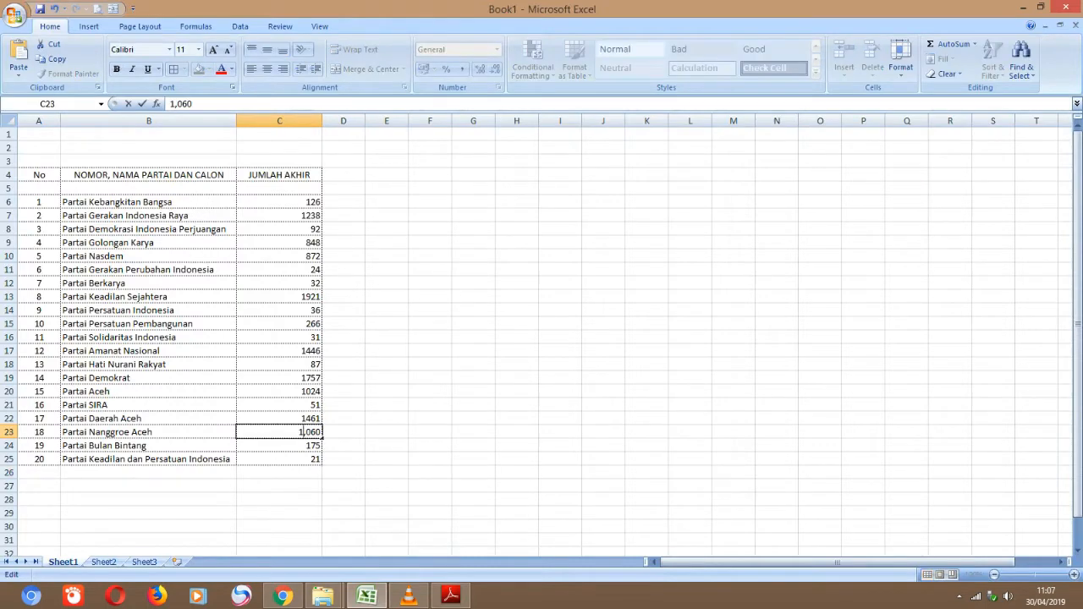
key(Delete)
click(386, 459)
- Format the vote totals in C6:C25 as numbers with a thousands separator and no decimals
drag(279, 203, 280, 459)
click(496, 50)
click(477, 101)
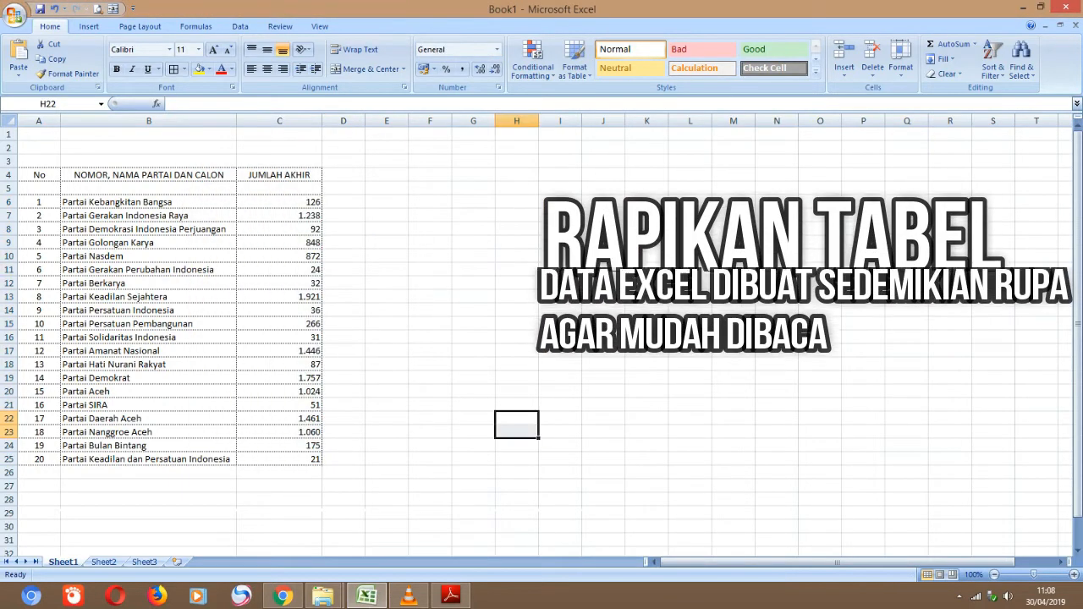
- Make the header texts in cells A4:C4 bold
drag(39, 175, 279, 175)
click(117, 70)
click(473, 216)
click(39, 148)
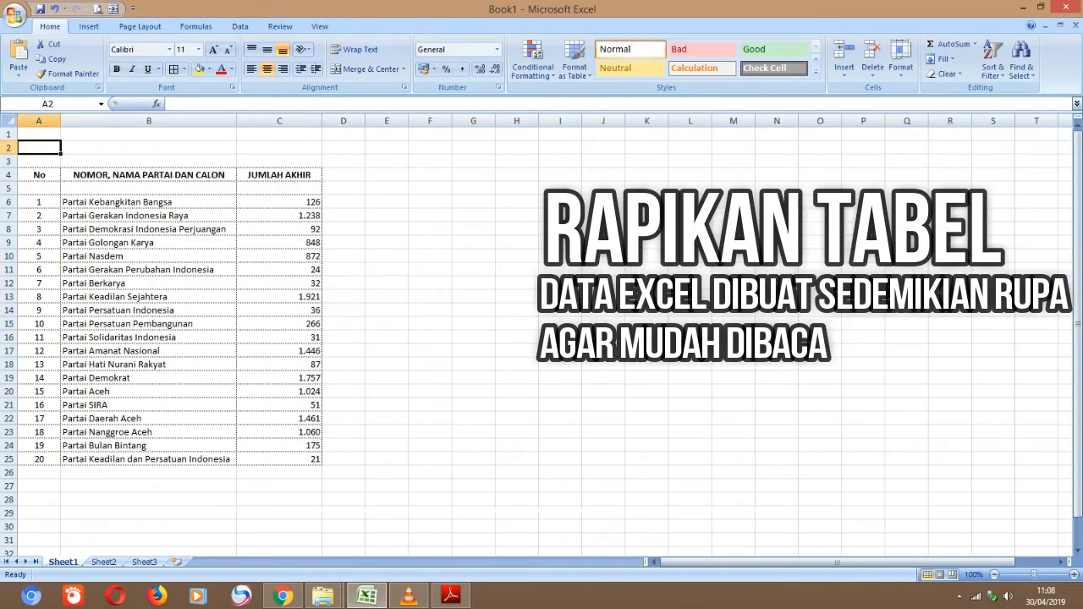
- Shorten the header in cell B4 to "NAMA PARTAI"
double_click(110, 175)
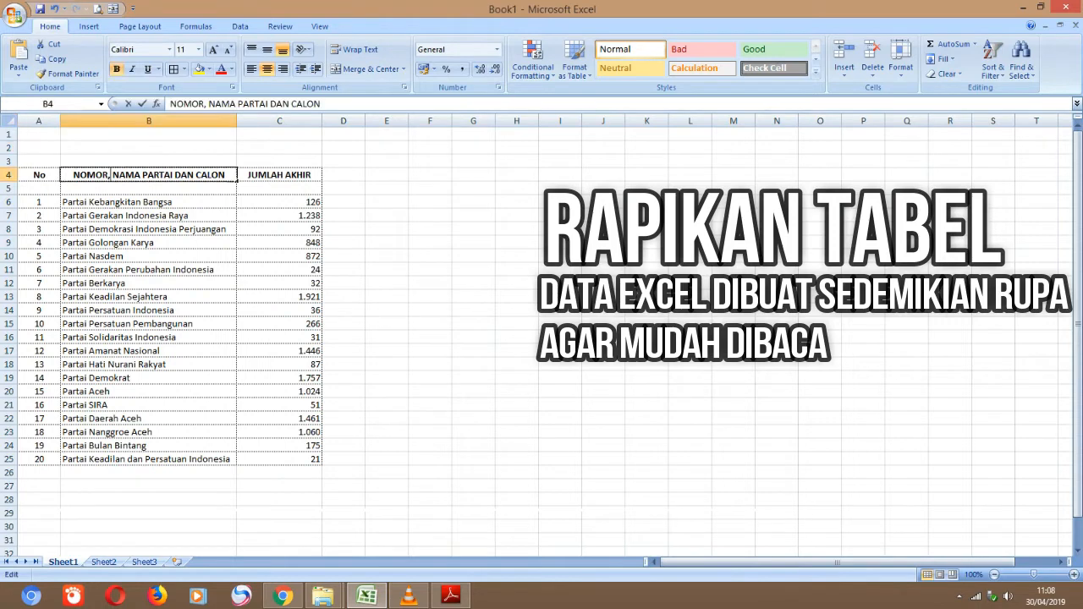
key(BackSpace)
text(dan)
key(BackSpace)
key(BackSpace)
key(BackSpace)
key(BackSpace)
key(BackSpace)
key(BackSpace)
key(BackSpace)
key(BackSpace)
key(BackSpace)
key(Delete)
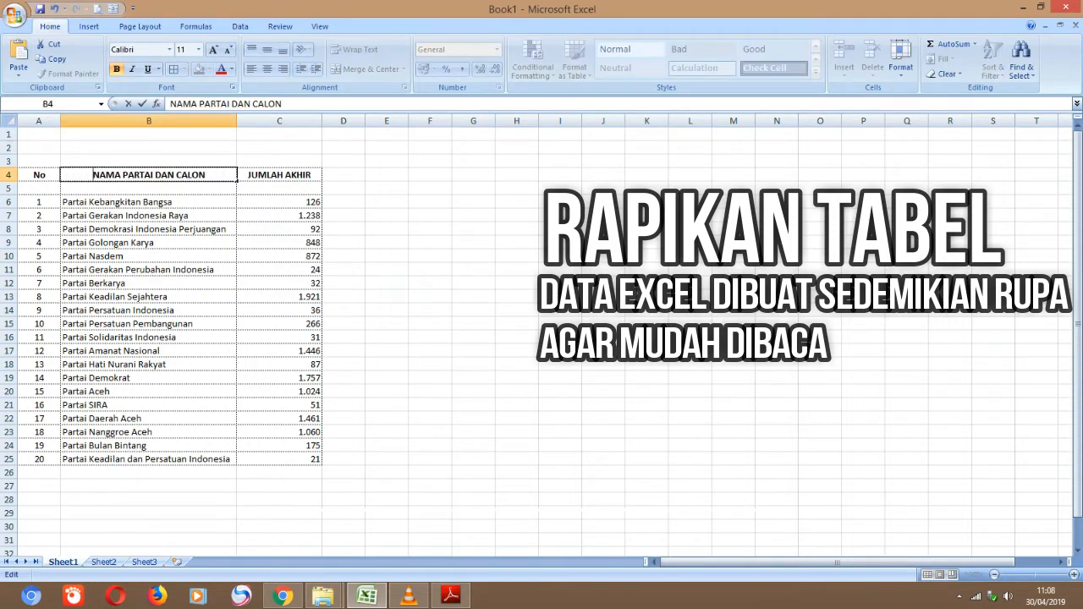
key(BackSpace)
key(BackSpace)
key(BackSpace)
key(BackSpace)
key(BackSpace)
key(BackSpace)
key(BackSpace)
key(BackSpace)
key(BackSpace)
key(BackSpace)
click(149, 257)
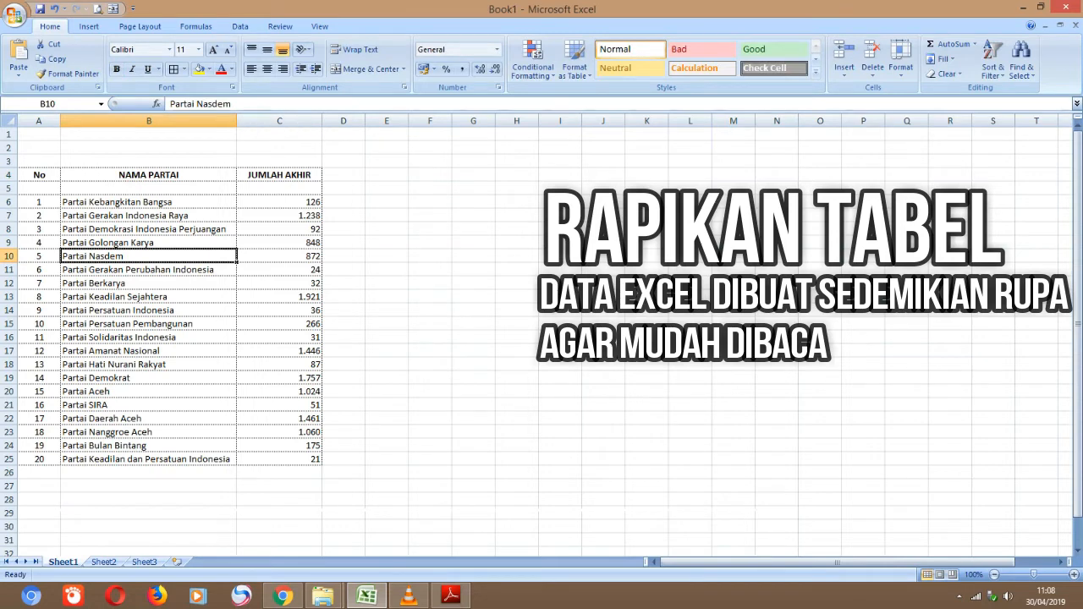
click(39, 135)
text(REKAP SUA)
key(BackSpace)
key(BackSpace)
key(BackSpace)
key(BackSpace)
key(BackSpace)
key(BackSpace)
key(BackSpace)
key(BackSpace)
key(BackSpace)
- Merge and center A1:C1 and enter the title "REKAP SUARA PARTAI UNTUK DPRA DAPIL KECAMATAN ULEE KARENG"
drag(39, 134, 280, 134)
click(365, 68)
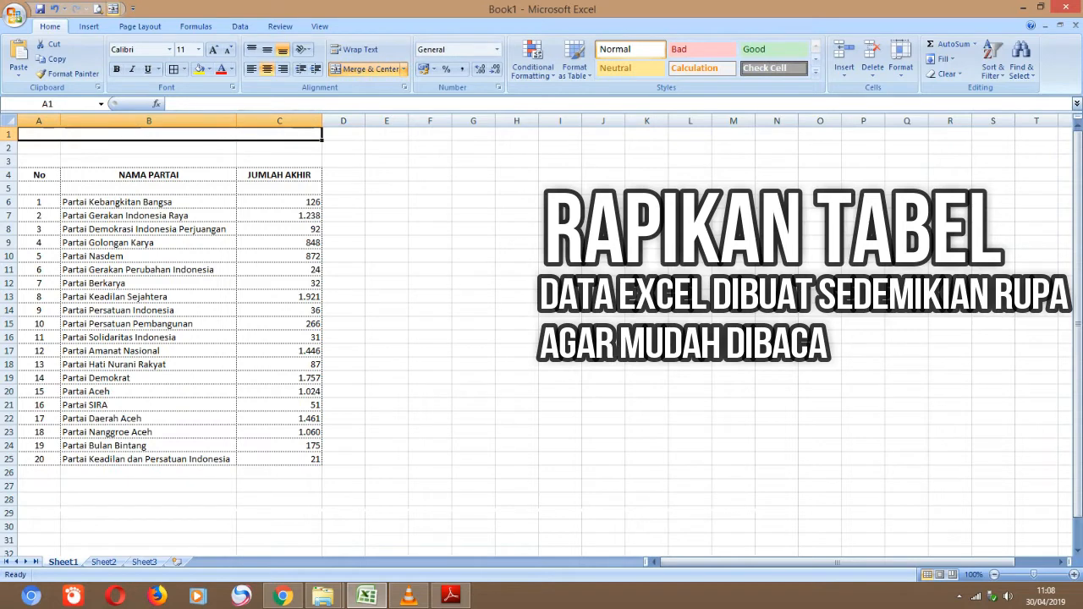
text(REKAP SUARA PARTAI)
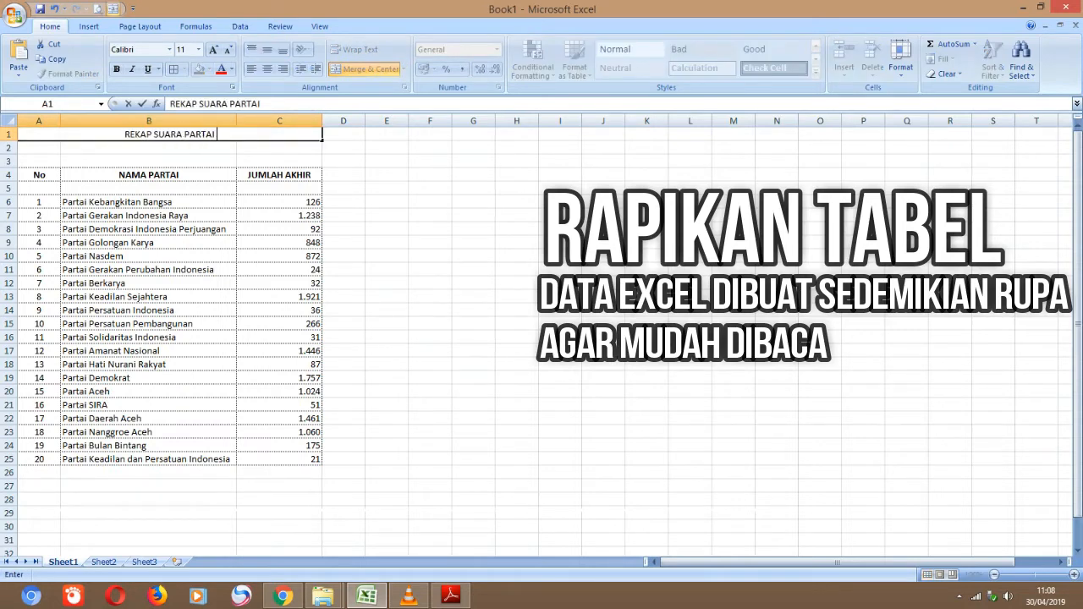
text( UNTUK DPRA DA)
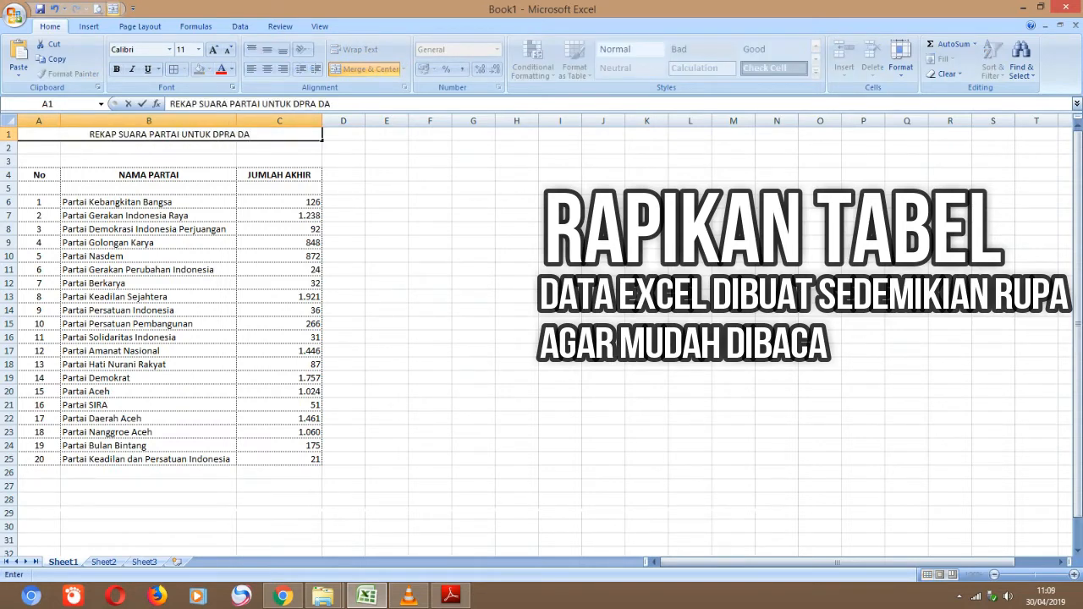
text(PIL KECAMATAN ULEE KARENG)
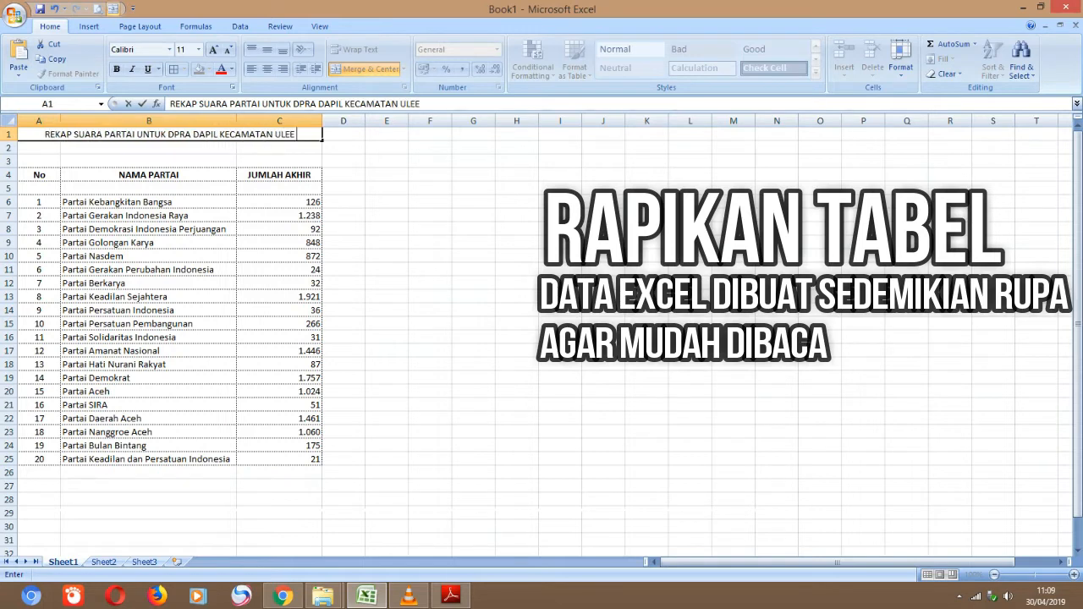
click(148, 148)
- Make row 1 taller, set the title's font size to 12 and center it vertically
click(127, 135)
drag(9, 141, 9, 154)
click(214, 49)
click(268, 49)
- Turn on text wrapping for row 1 in its cell format settings
right_click(10, 140)
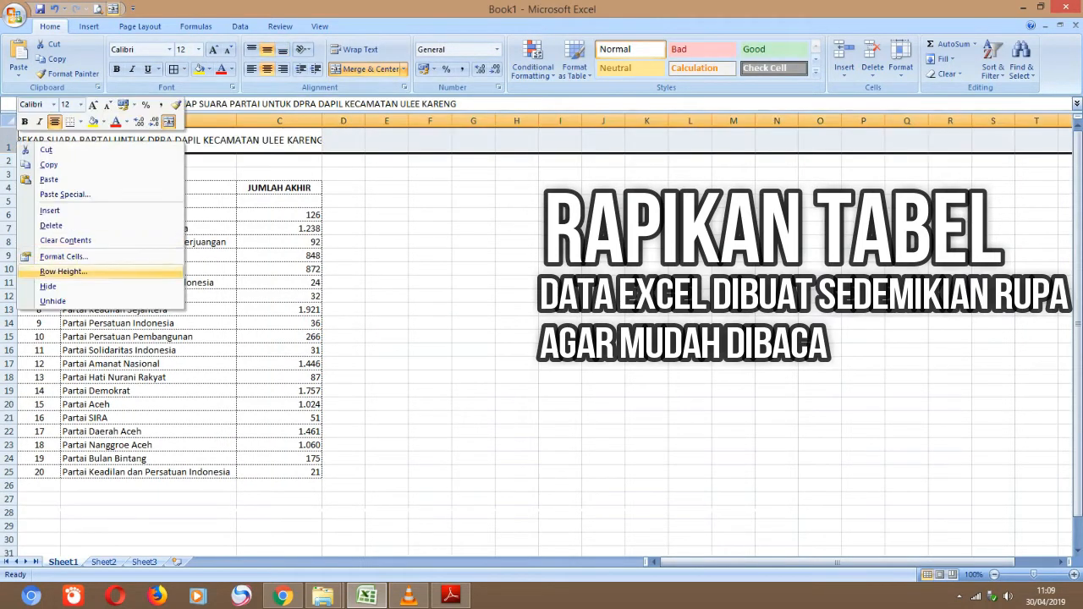
click(56, 257)
click(65, 129)
click(25, 245)
click(270, 395)
click(517, 376)
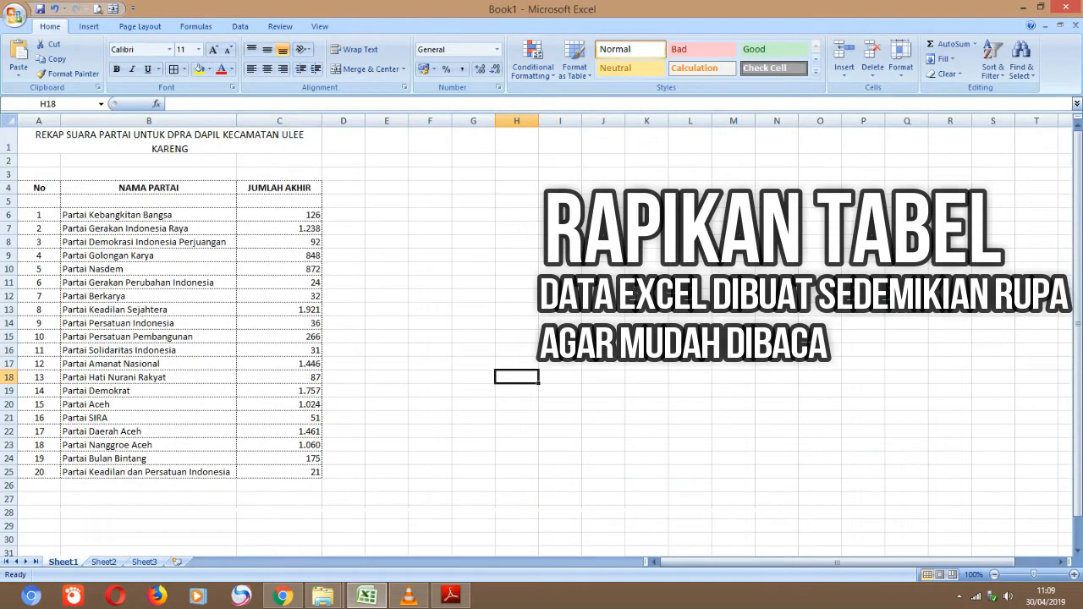
- Make the table title in A1 bold at font size 14 and increase the height of row 1 further
click(169, 143)
click(117, 69)
click(214, 49)
drag(9, 154, 9, 168)
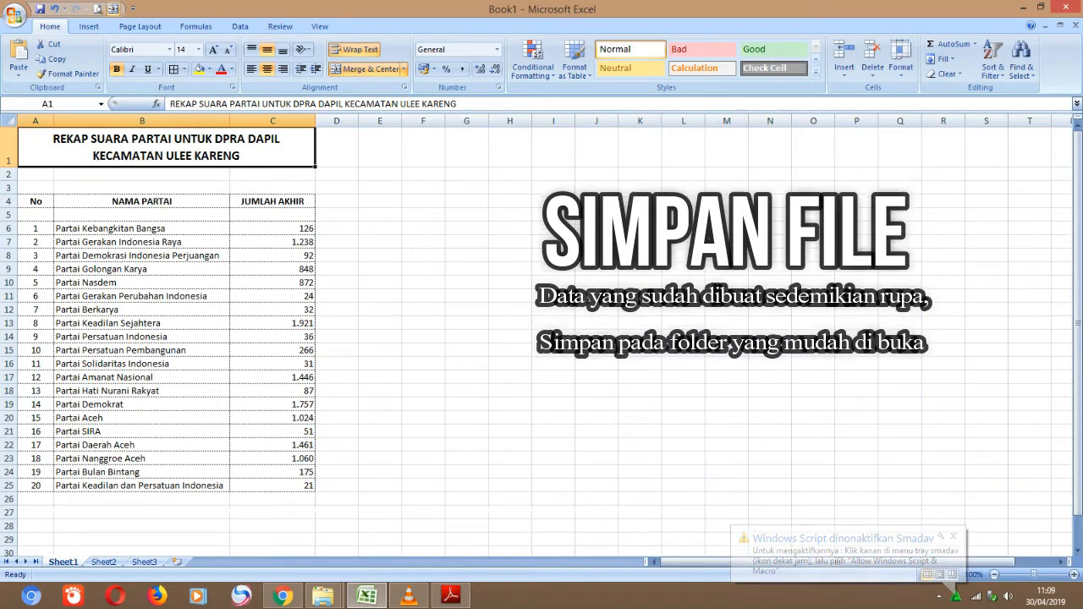
- Try to remove the word "DAPIL" from the title in A1
double_click(92, 156)
key(BackSpace)
key(BackSpace)
key(BackSpace)
key(BackSpace)
key(BackSpace)
key(BackSpace)
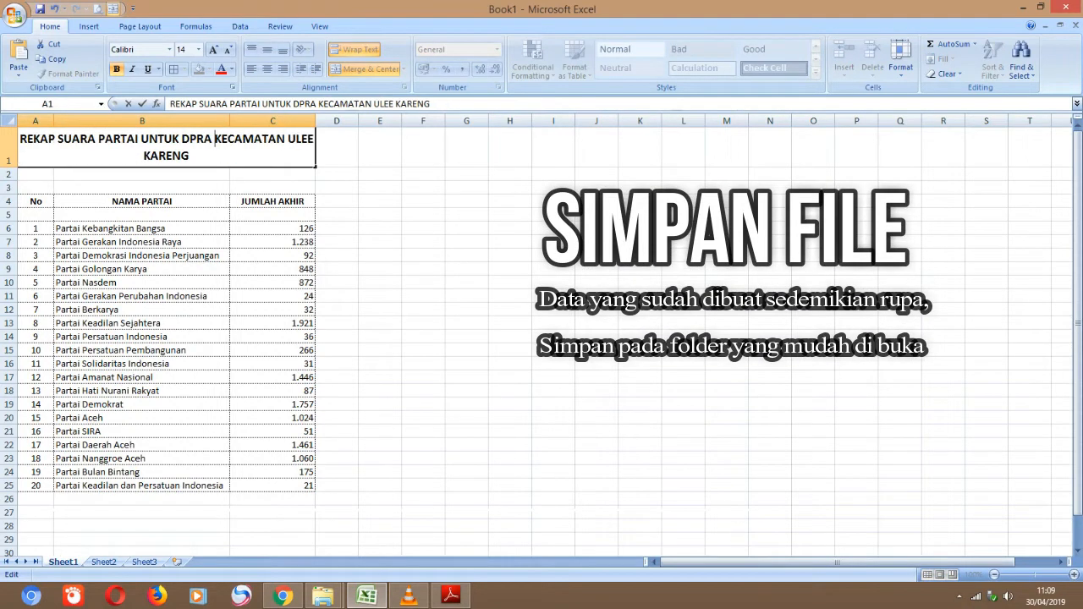
key(ctrl+z)
click(380, 201)
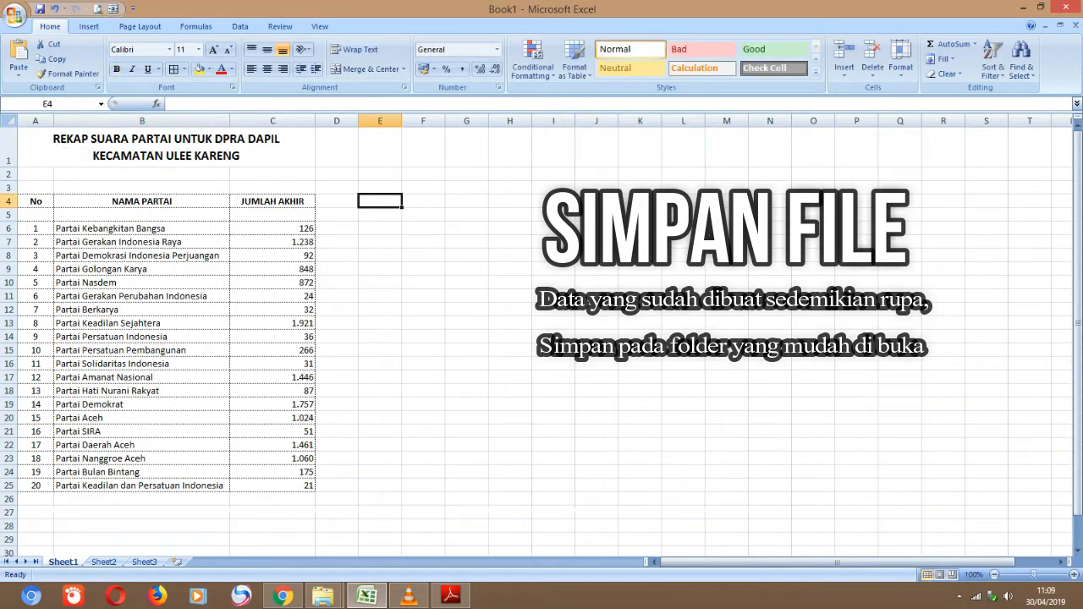
- Save the workbook in Documents under the file name "belajar rekap"
key(ctrl+s)
text(b)
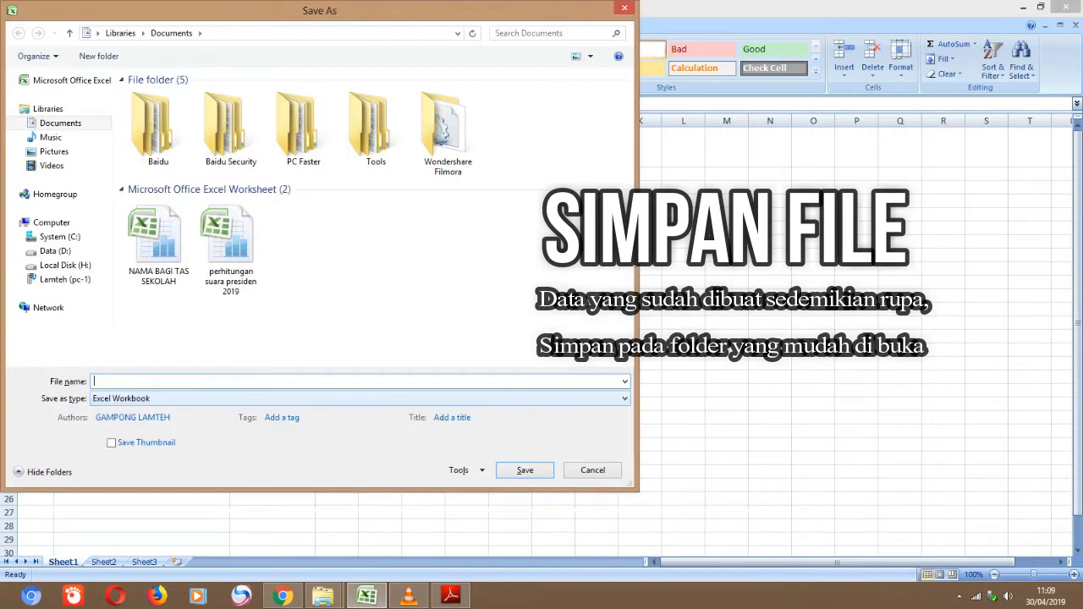
text(elajar rekap)
key(Return)
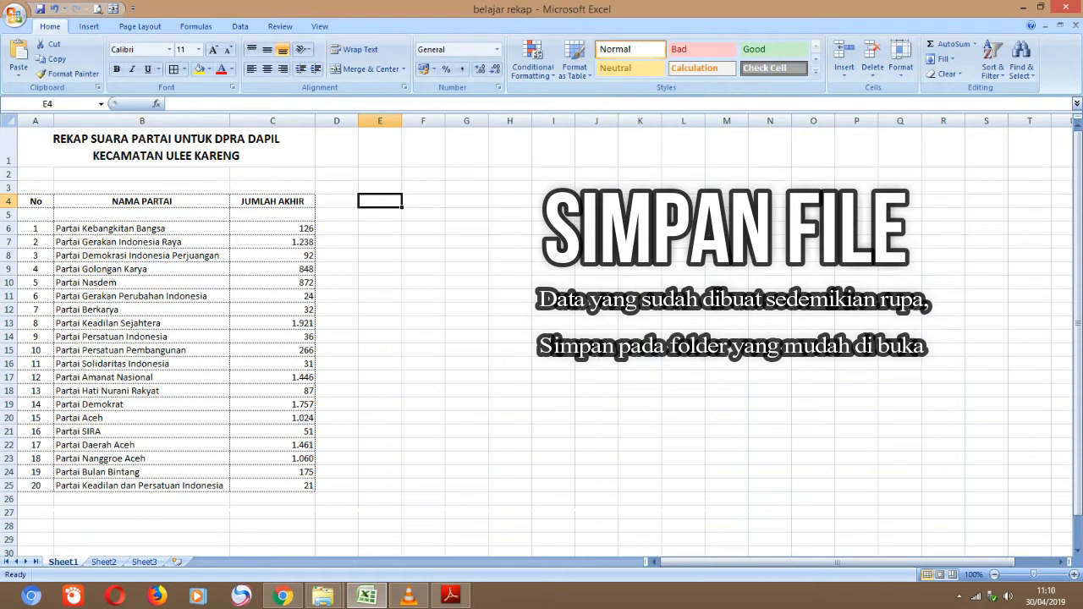
- Delete the blank row 5 between the table header and the first party
click(9, 215)
right_click(10, 215)
click(49, 300)
click(553, 350)
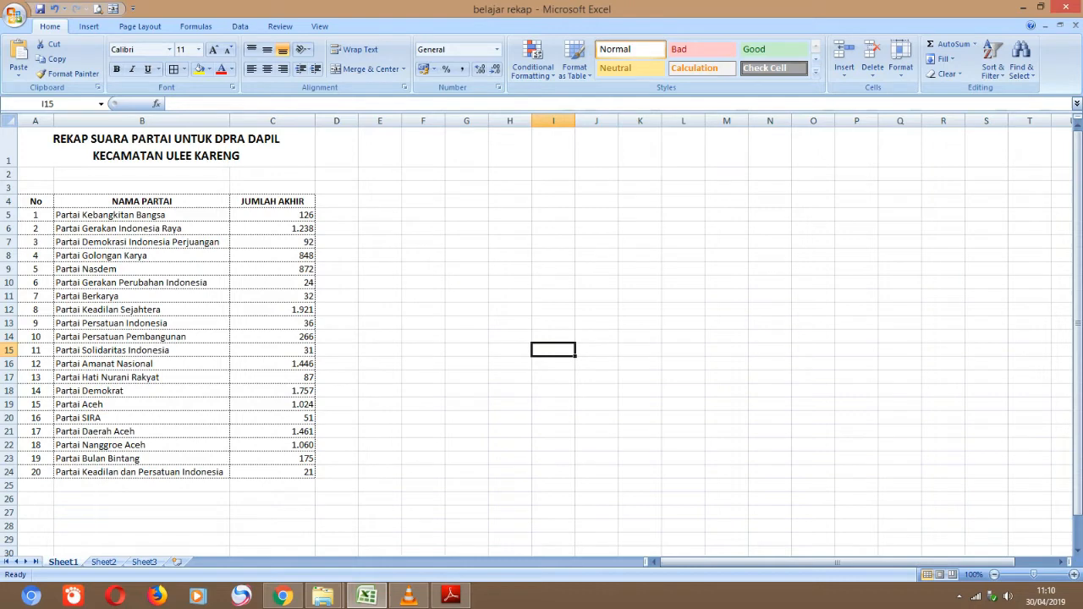
- Insert a 3-D pie chart of the party names and vote totals in B4:C24
drag(36, 202, 272, 309)
drag(142, 201, 273, 458)
click(272, 323)
key(ctrl+z)
drag(142, 202, 273, 473)
click(89, 26)
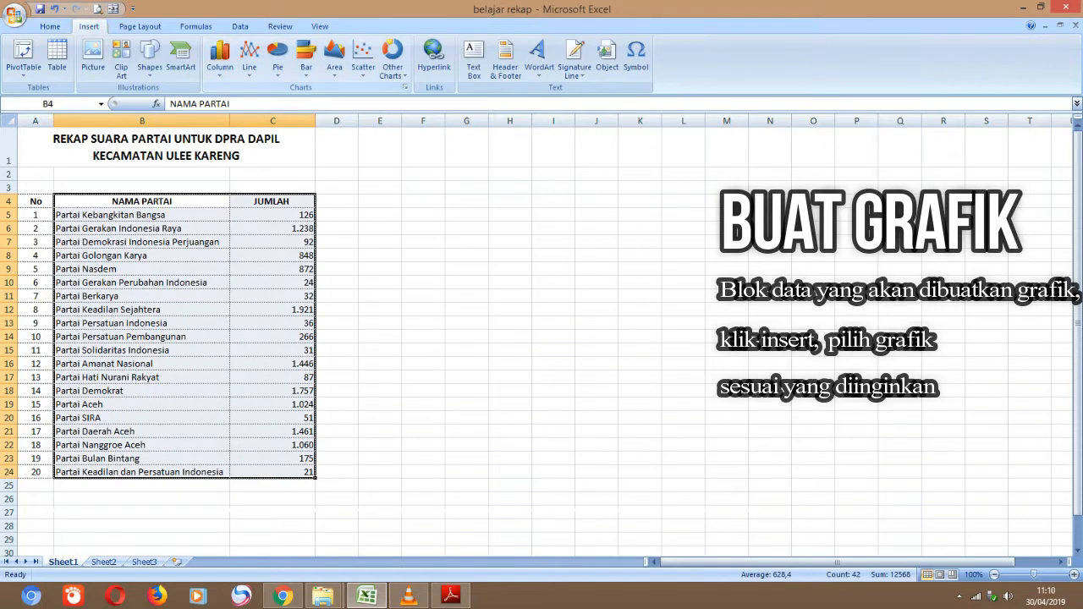
click(220, 61)
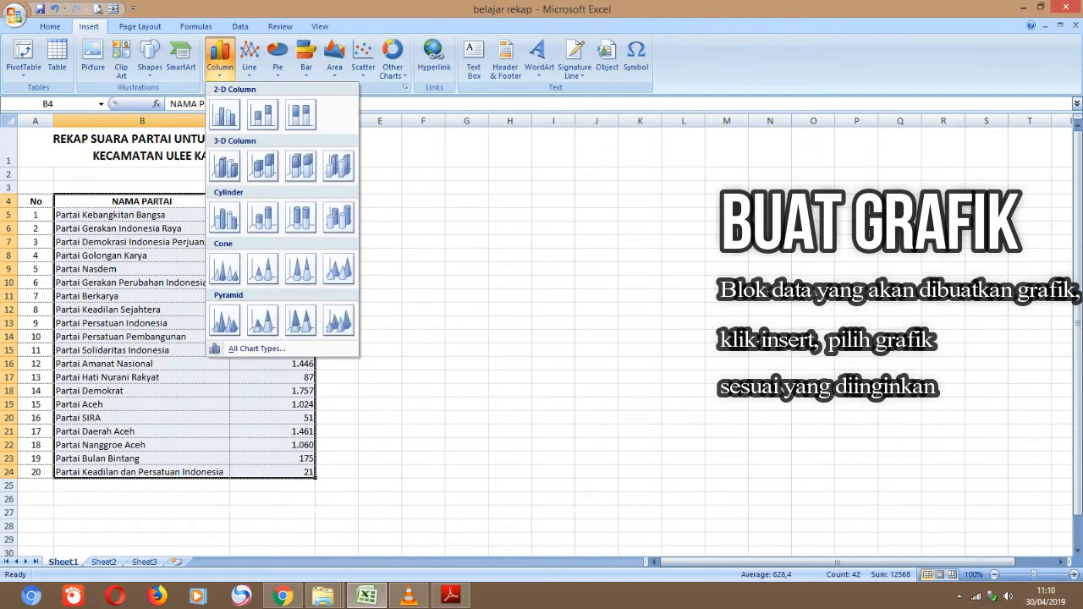
click(277, 61)
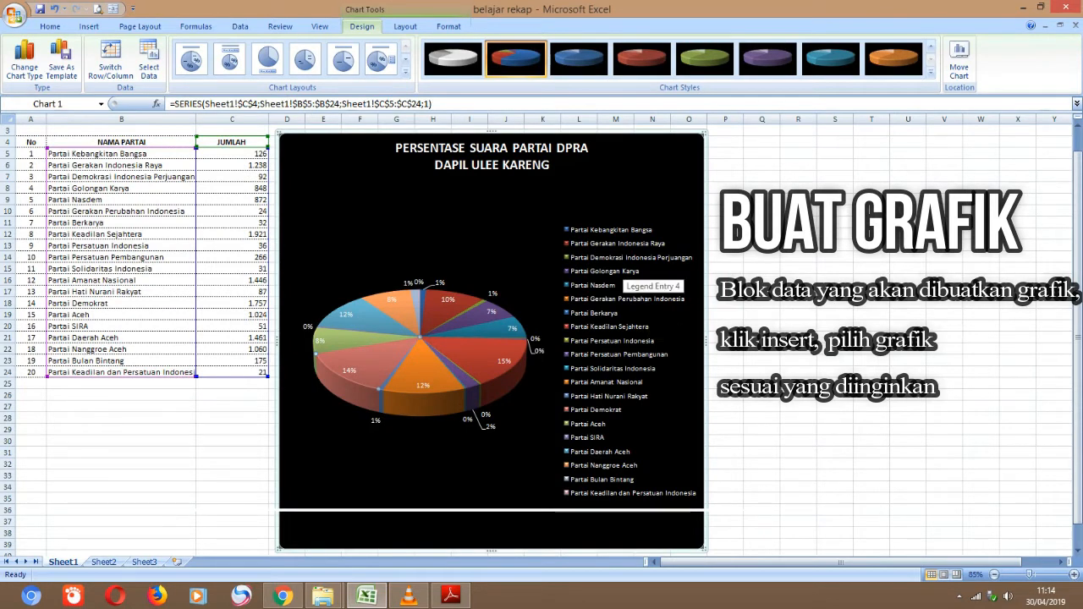
click(798, 314)
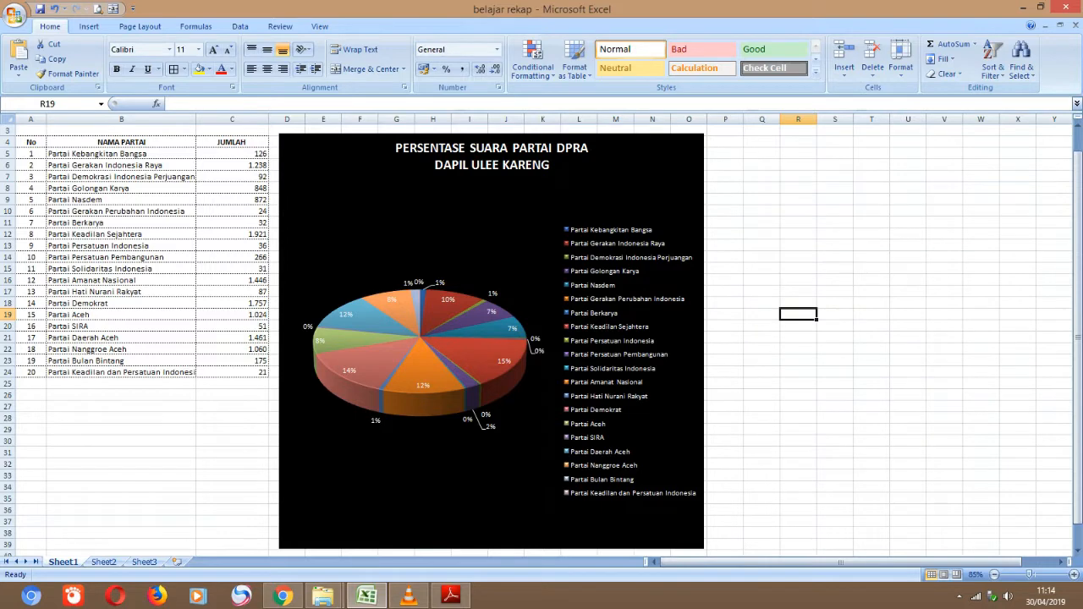
- Enlarge the pie chart's plot area downward and toward both sides
click(508, 228)
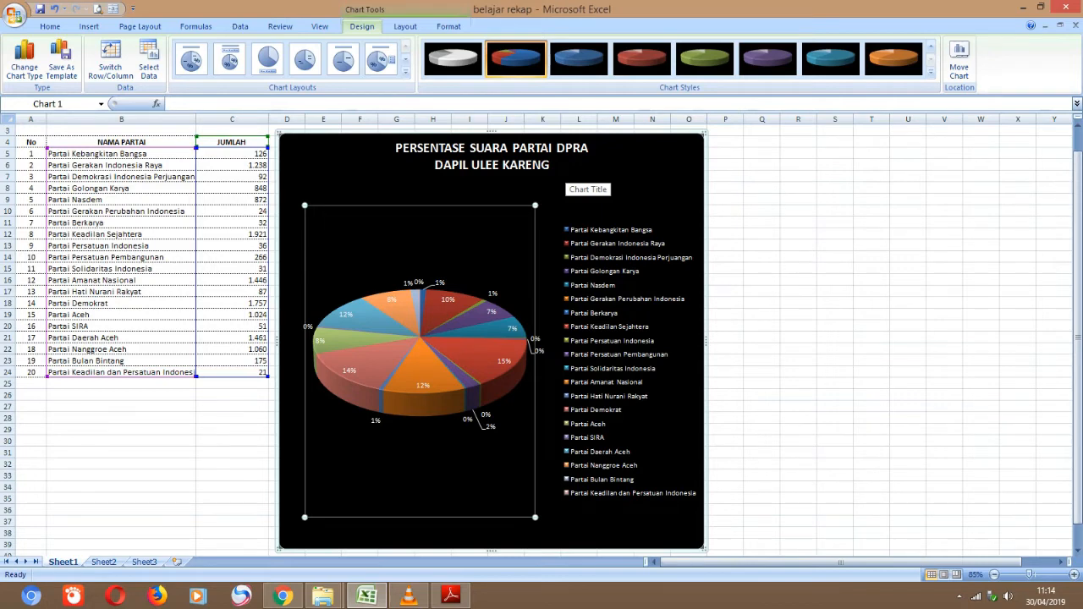
drag(305, 517, 293, 532)
drag(535, 532, 552, 548)
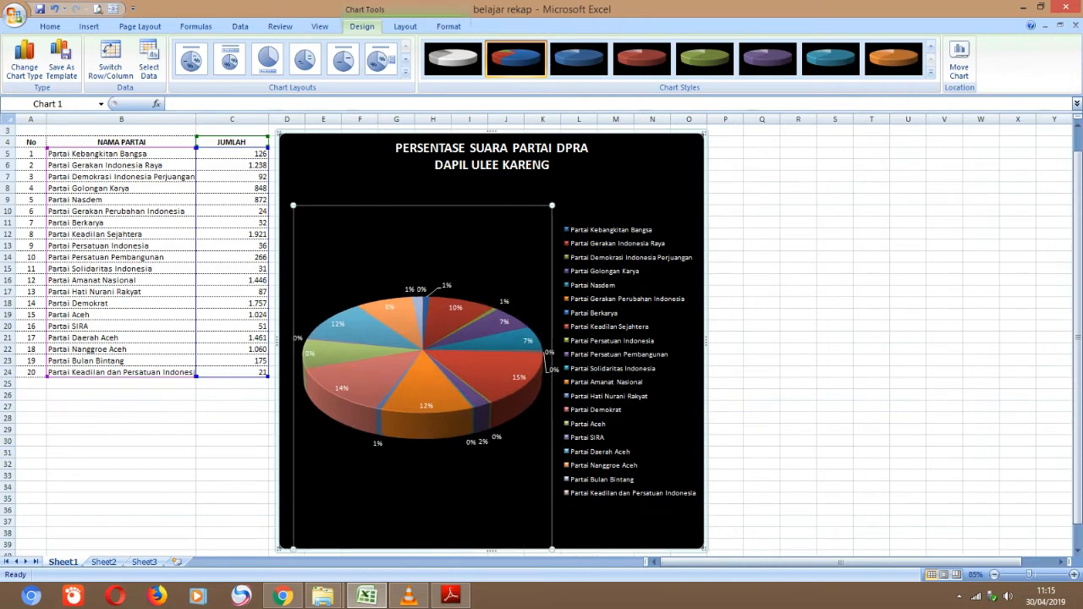
- Select the whole pie chart and change its type to a column chart
click(492, 156)
click(508, 188)
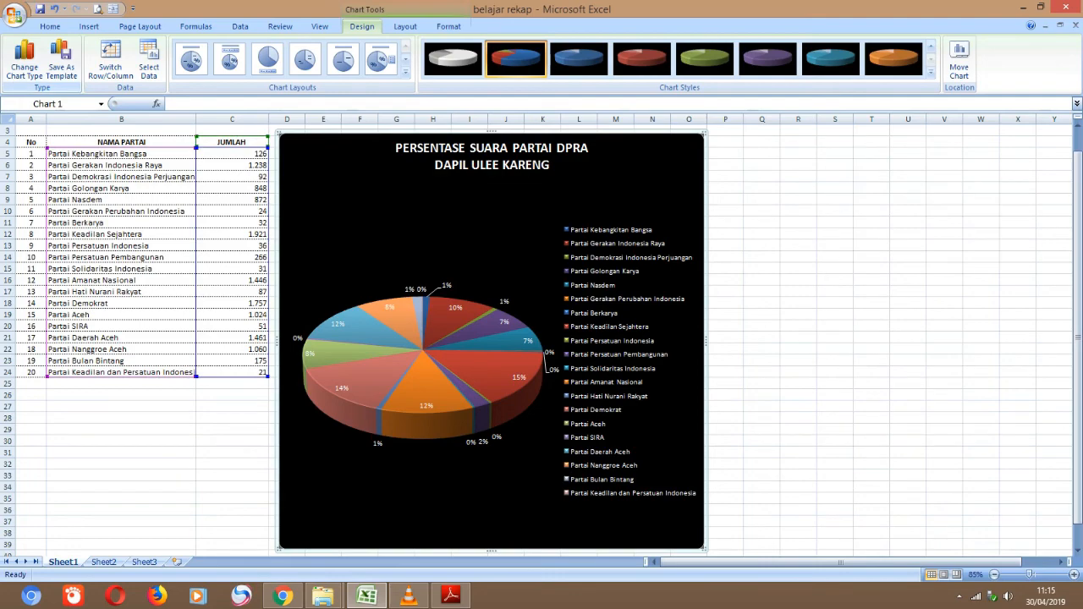
click(25, 68)
click(313, 167)
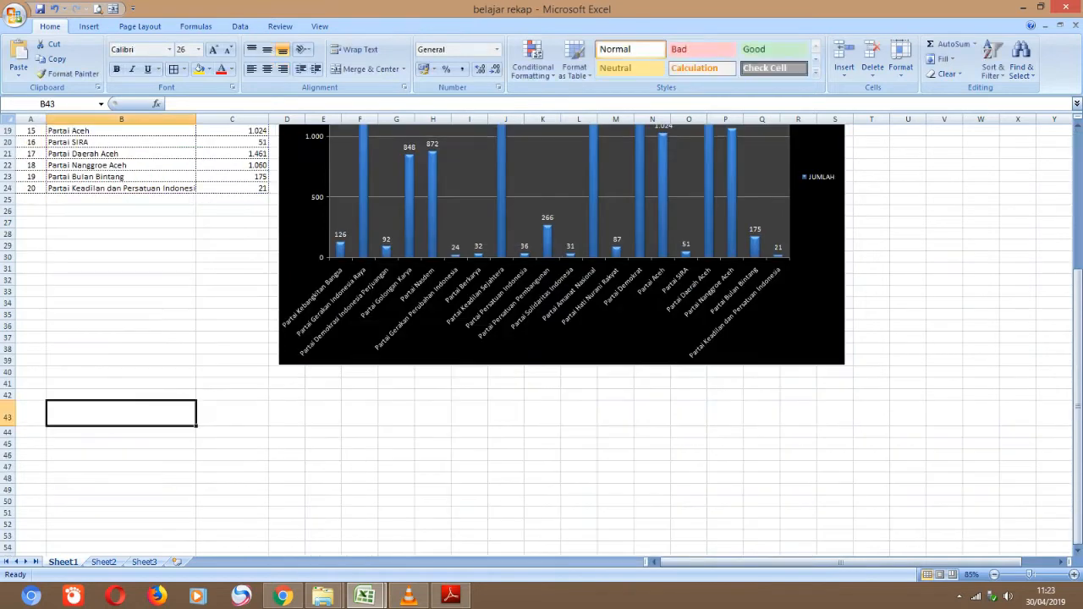
- Enter "DARI GRAFIK TERSBUT DAPAT DI SIMPULKAN BAHWA PARTAI YANG SUARANYA PALING BANYAK DIPEROLEH OLEH" in cell B43 below the chart
text(DARI GRAFIK TERSBUT DAPAT)
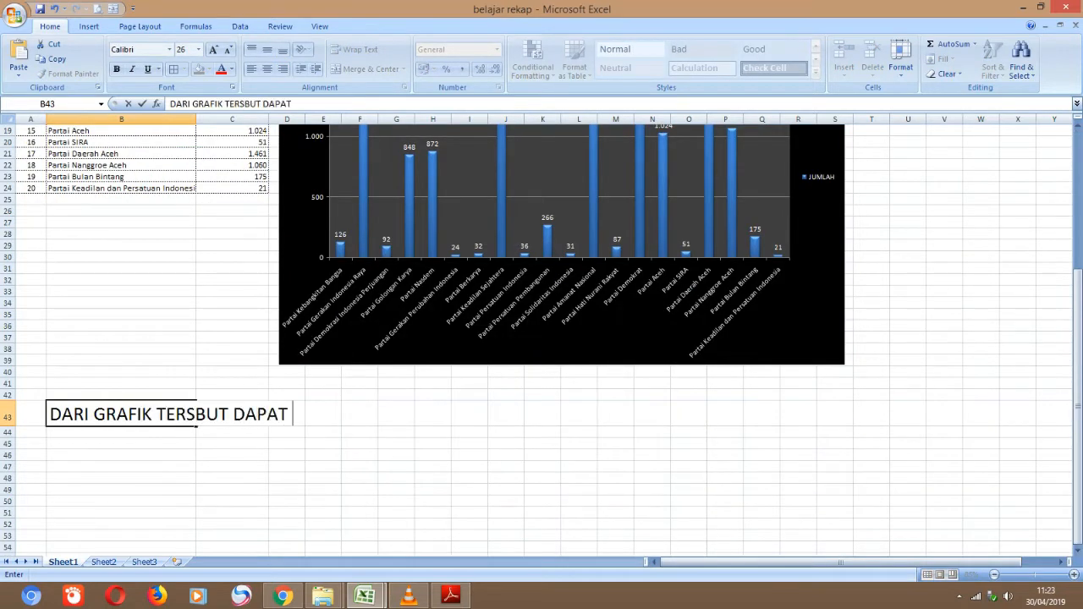
text( DI SIMPU)
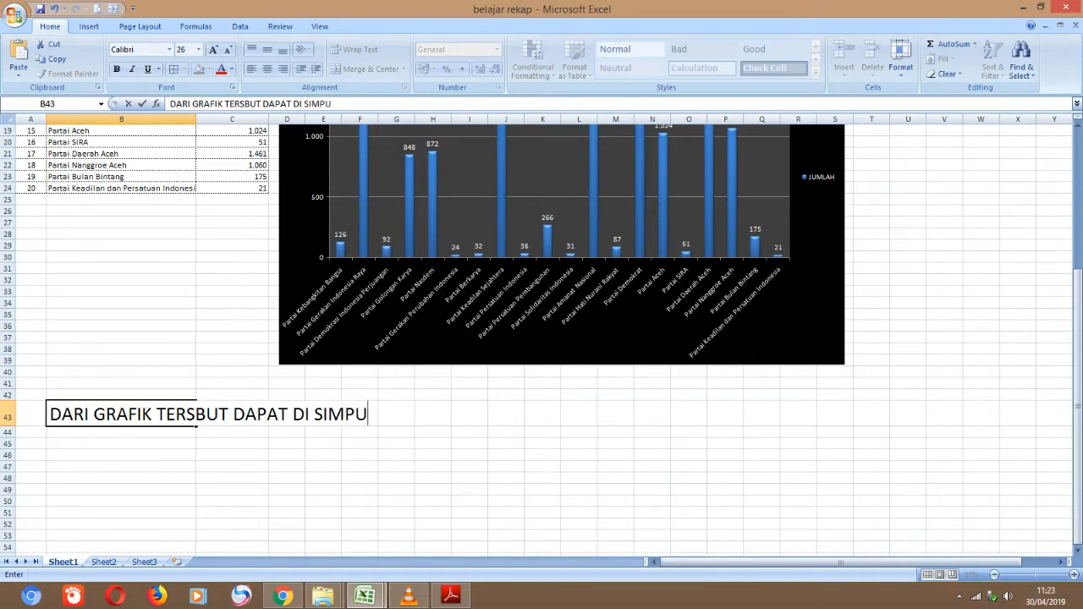
text(LKAN BAHWA)
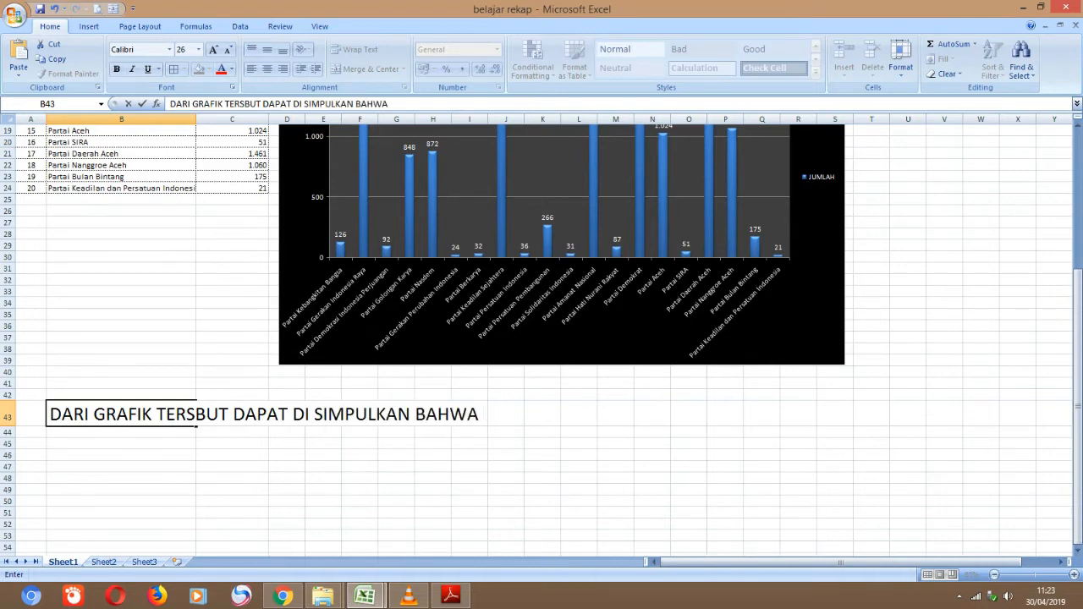
text( PARTAI YANG S)
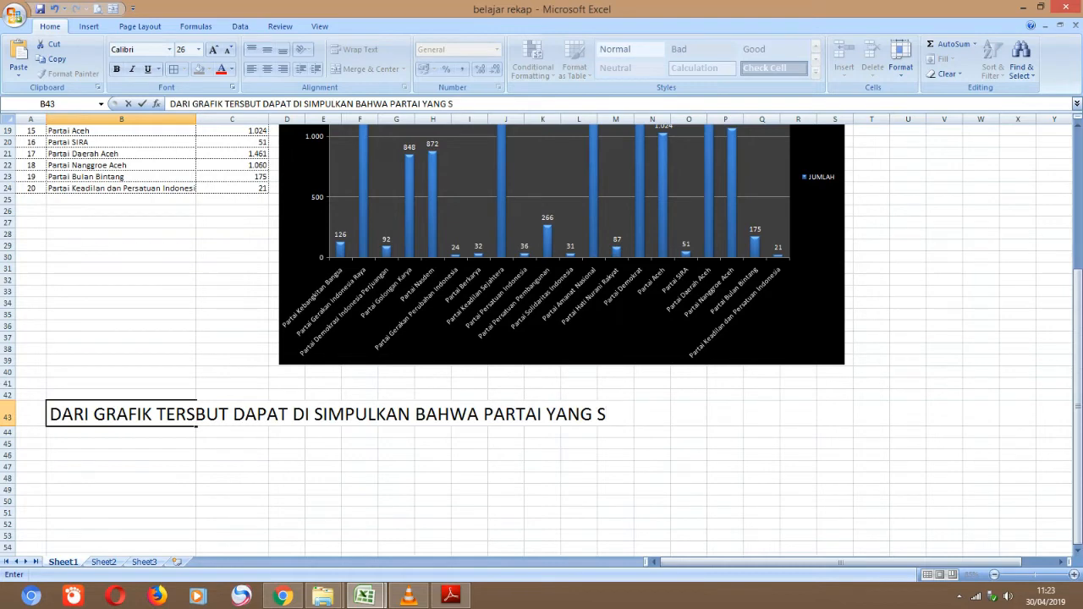
text(UARANYA PALING BANYAK)
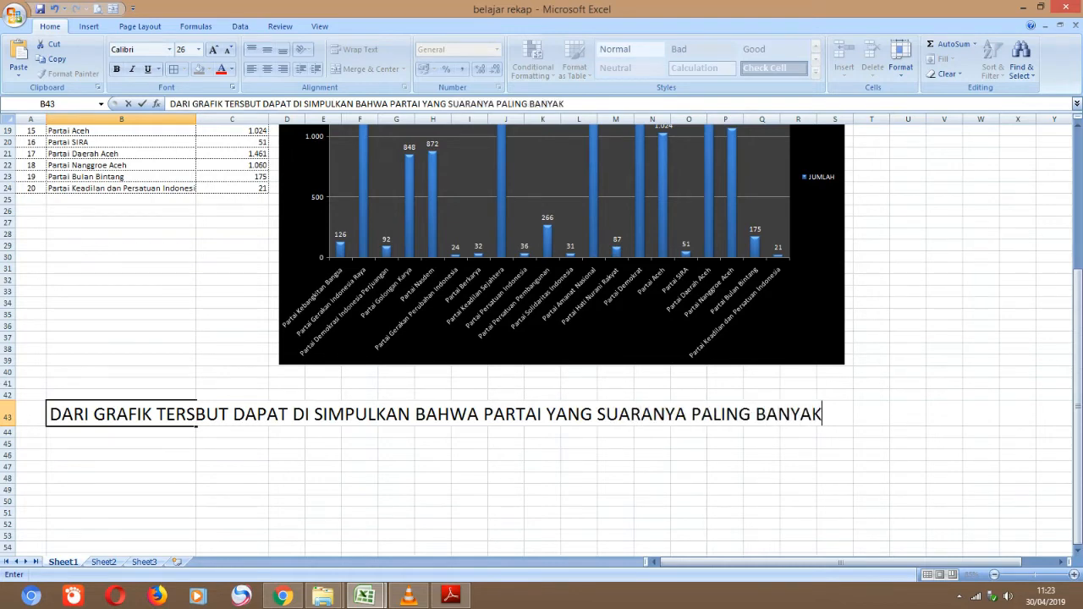
text( DIPERO)
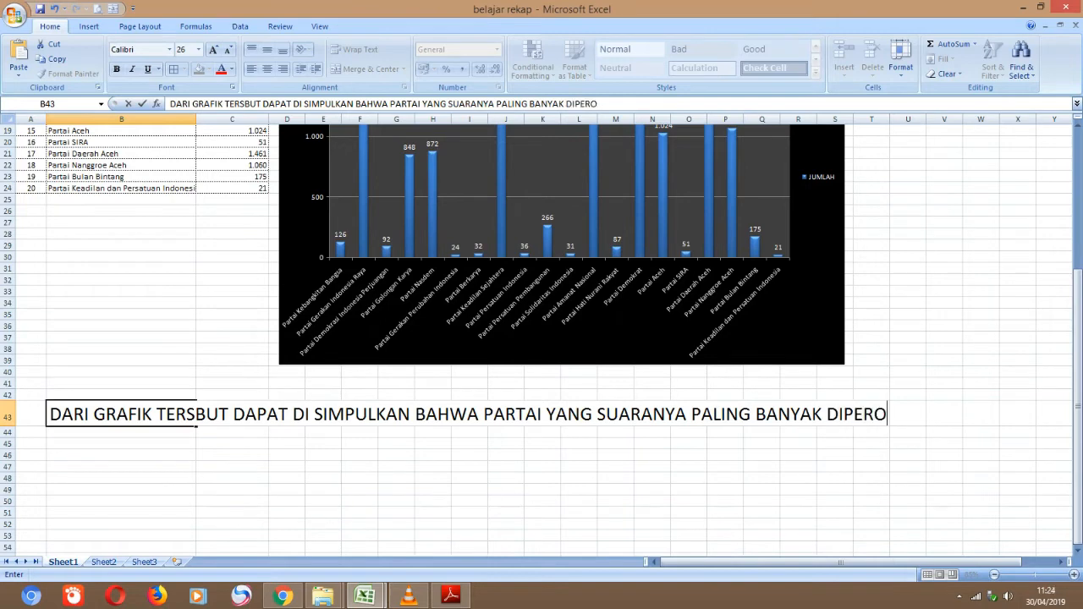
key(Return)
key(Return)
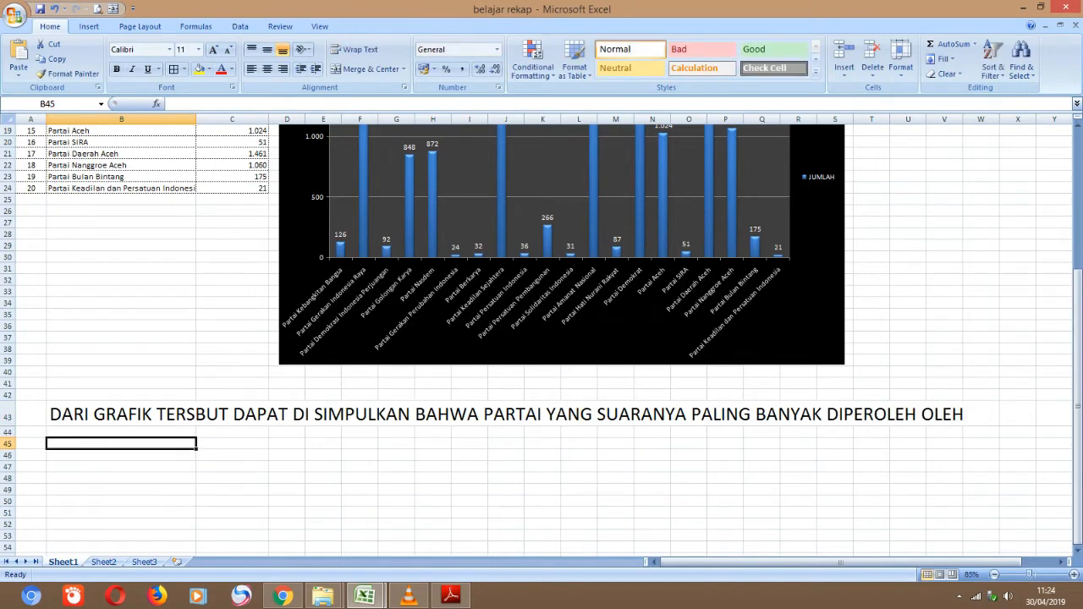
- Merge and center B43:T43 and wrap the conclusion text in row 43
drag(118, 414, 888, 421)
click(366, 68)
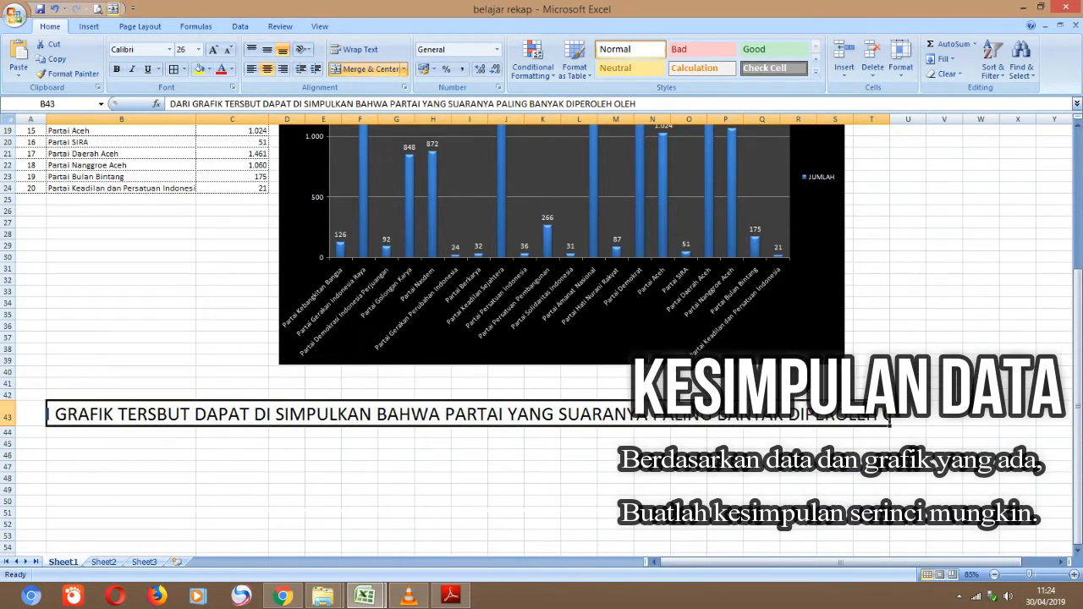
right_click(6, 417)
click(58, 360)
click(22, 341)
click(270, 490)
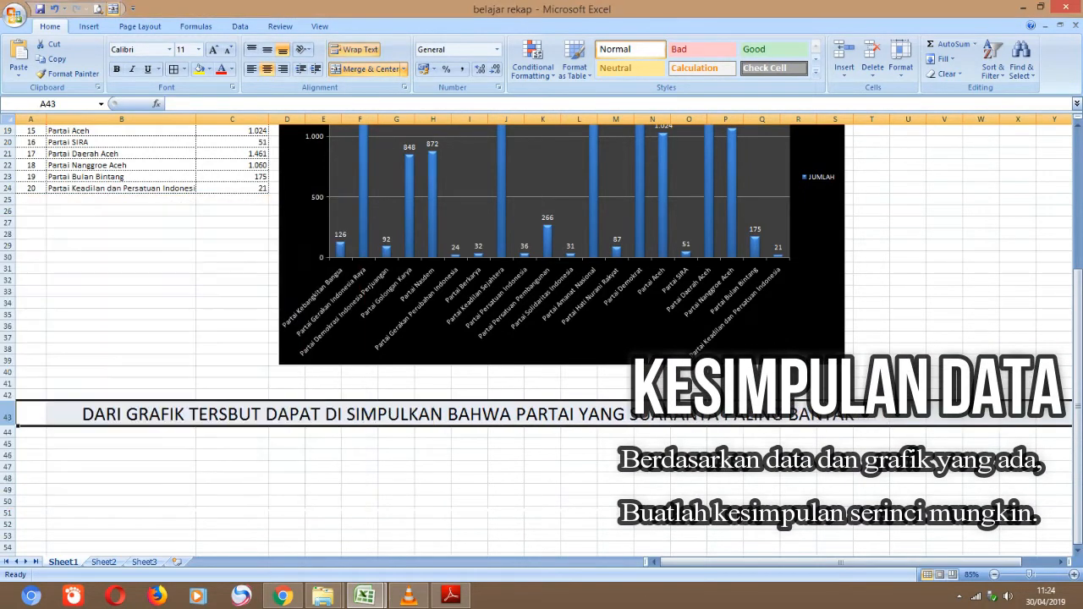
- Align the conclusion text to the top of its cell and make row 43 several lines tall
click(251, 49)
drag(17, 433, 17, 513)
key(ctrl+z)
click(31, 445)
drag(7, 427, 8, 518)
click(390, 461)
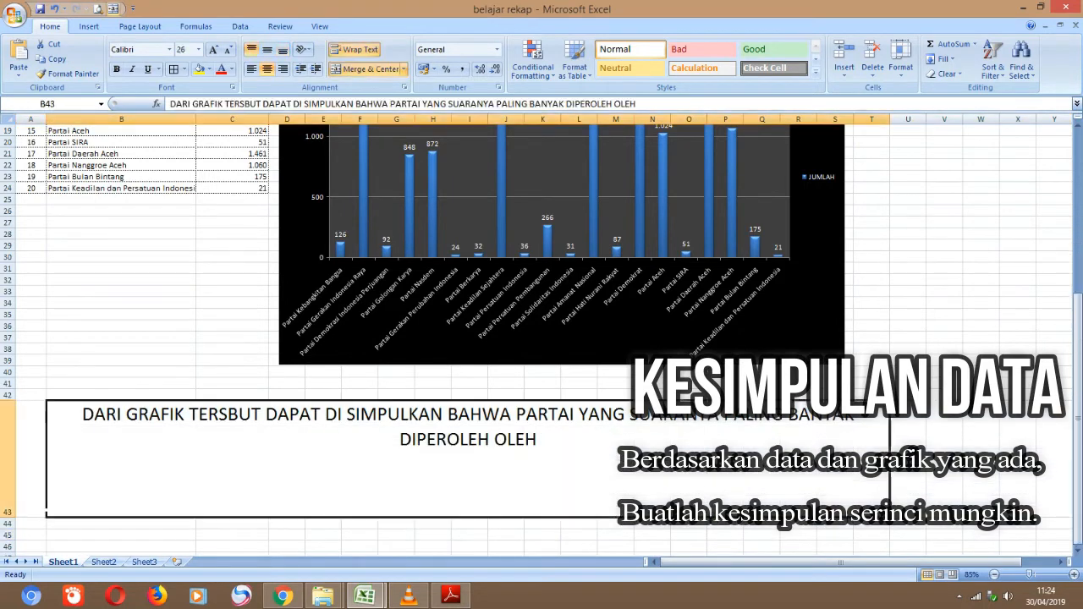
- Left-align the conclusion in B43 and append ": 1. PARTAI PKS DENGAN PEROLEH SUARA" to its text
click(252, 68)
double_click(203, 442)
text(: )
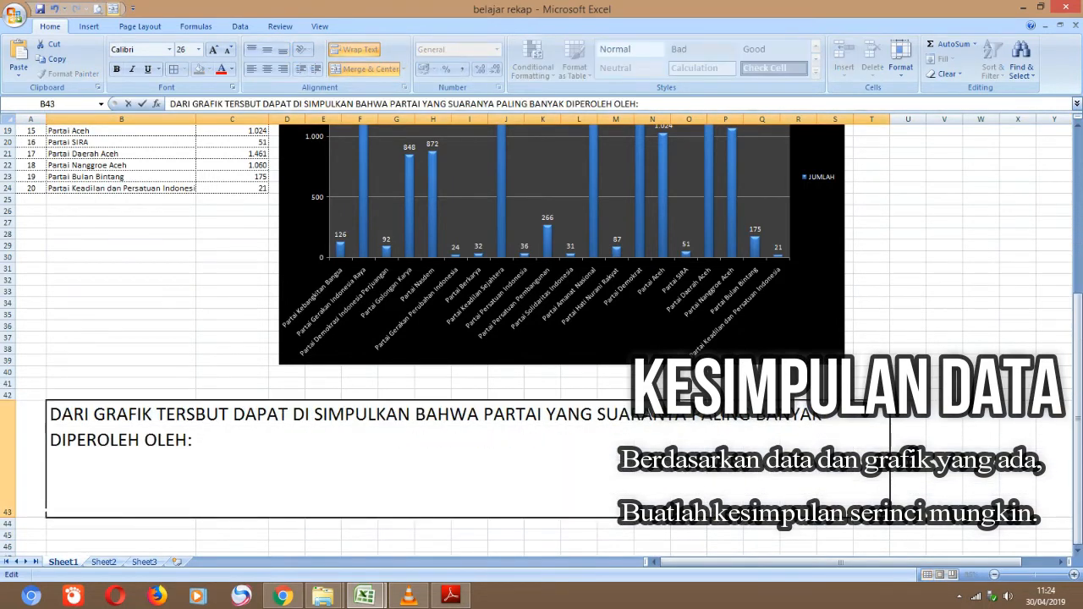
text(PARTAI PK)
text(S)
text(1.)
key(End)
text(DENGAN PERO)
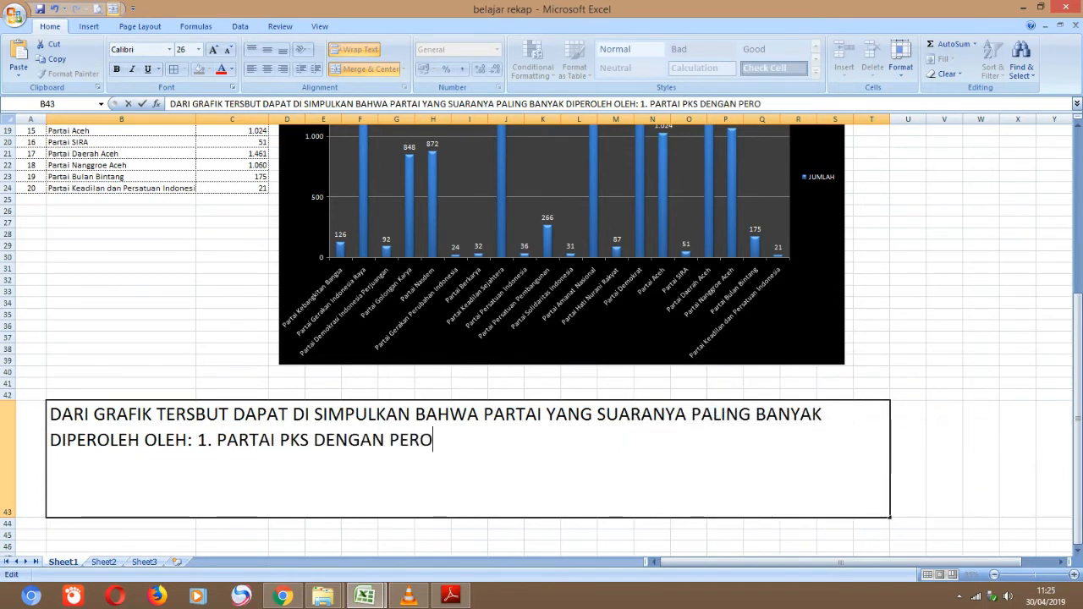
text(LEH SUARA)
- Append the vote total of Partai Keadilan Sejahtera from the chart to the conclusion in B43, continuing with "1.921, KEMUDIAN DISUSUL OLEH"
scroll(542, 338, up, 4)
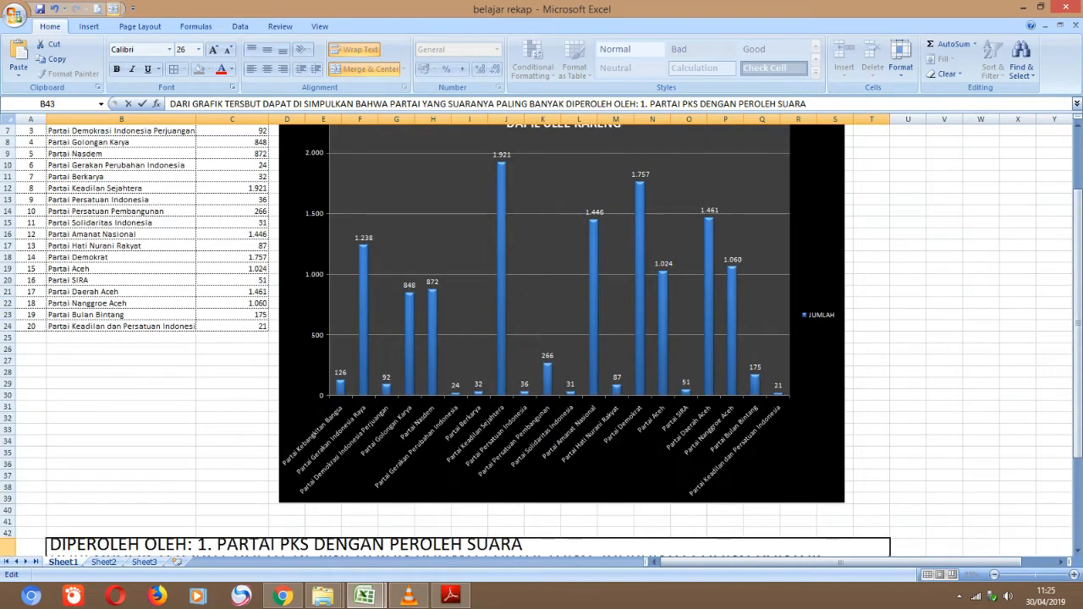
scroll(501, 251, down, 1)
scroll(501, 251, up, 3)
click(502, 251)
scroll(501, 251, down, 2)
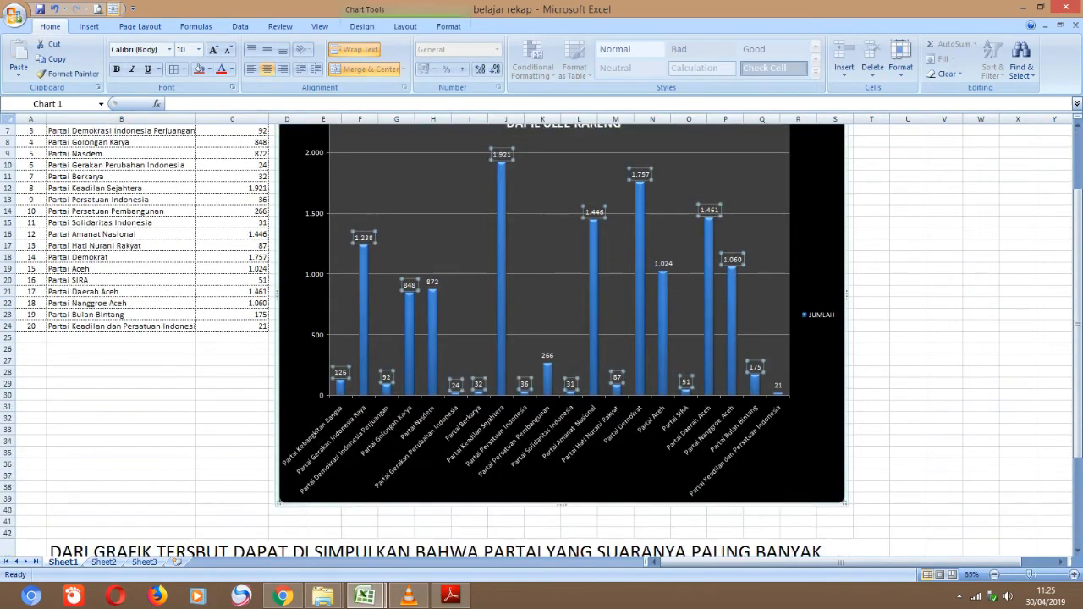
scroll(542, 338, down, 2)
double_click(542, 512)
text(1.921, KEMUDIAN DISUSU)
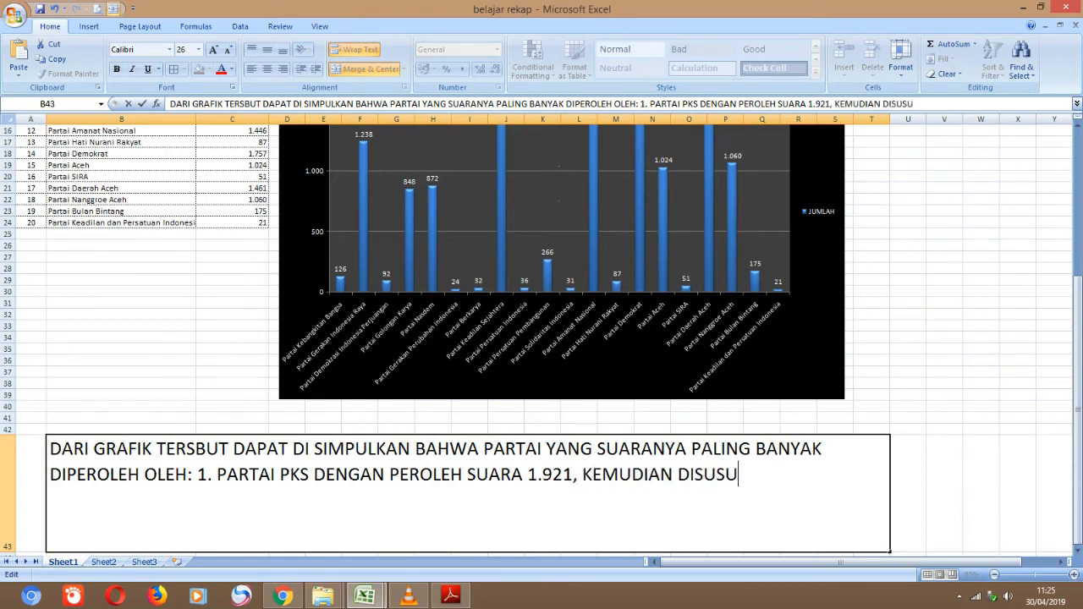
text(L OLEH PARTAI)
key(BackSpace)
key(BackSpace)
key(BackSpace)
key(BackSpace)
key(BackSpace)
key(BackSpace)
- Continue the conclusion in B43 with "2. PARTAI DEMOKRAT DENGAN PEROLEHAN SUARA 1.757", taking the total from the chart
text(2. PARTAI DEMOKRAT )
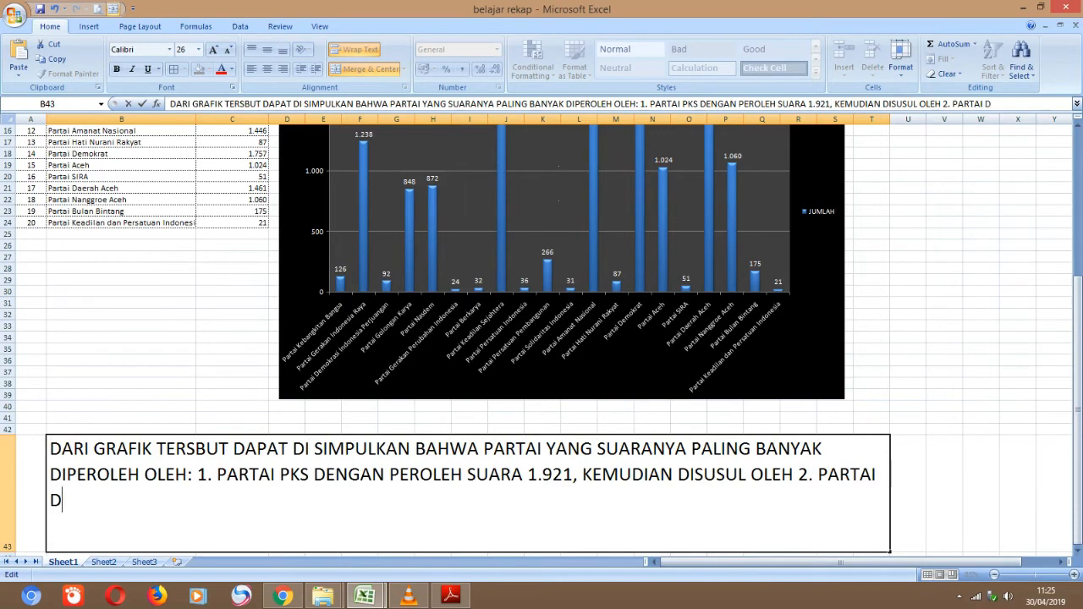
text(DENGAN PEROLEHAN SUARA)
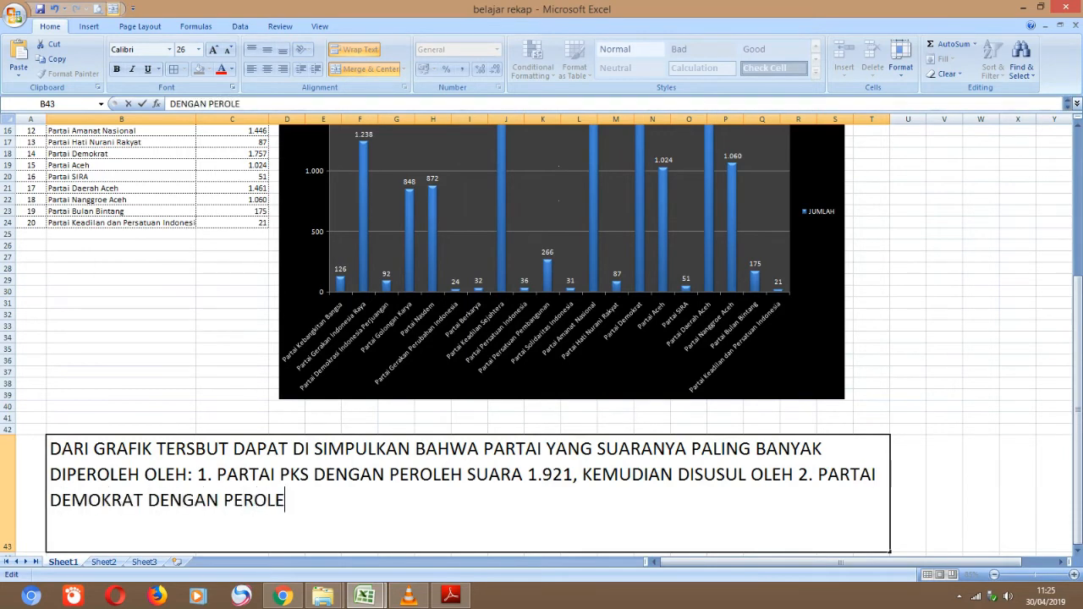
scroll(558, 339, up, 3)
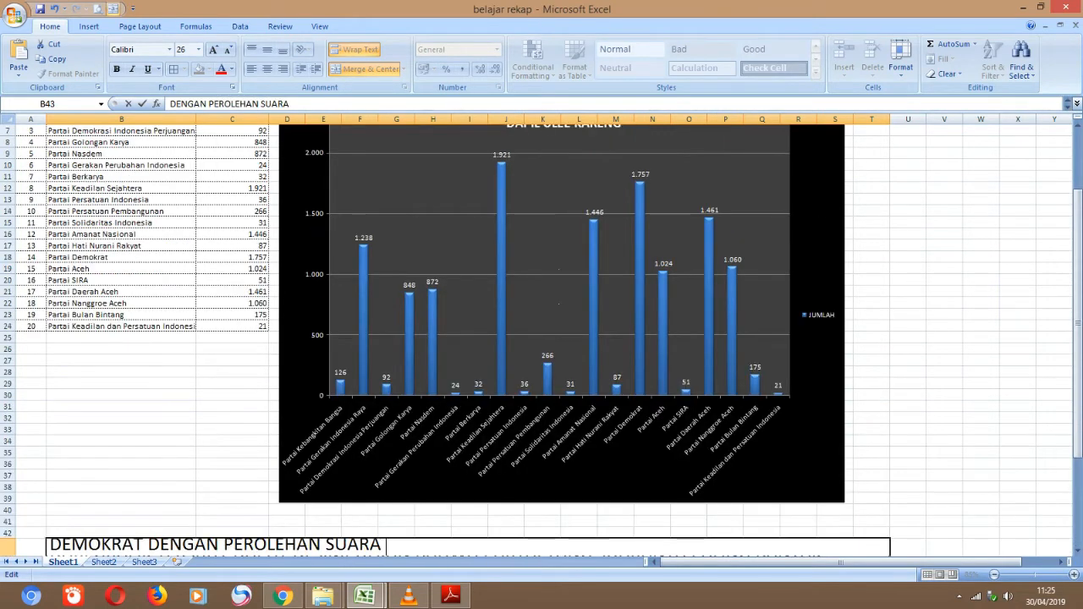
scroll(559, 339, down, 3)
text(1.757)
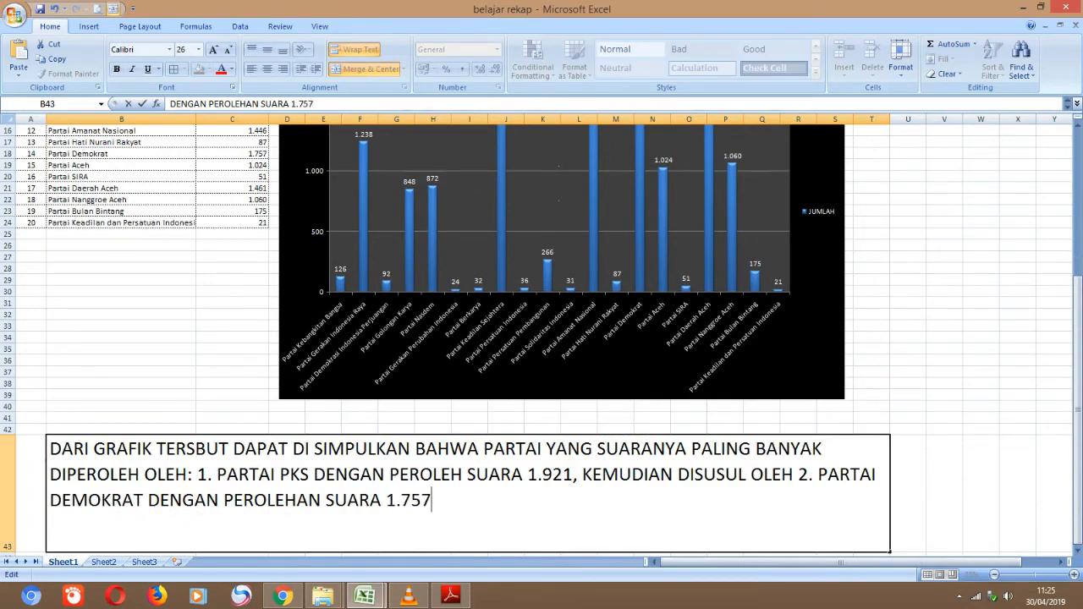
- Continue the conclusion in B43 with "DAN POSISI KE TIGA DIPEROLEH OLEH 3. PARTAI DAERAH", reading the third-ranked party from the chart
text( DAN POSISI)
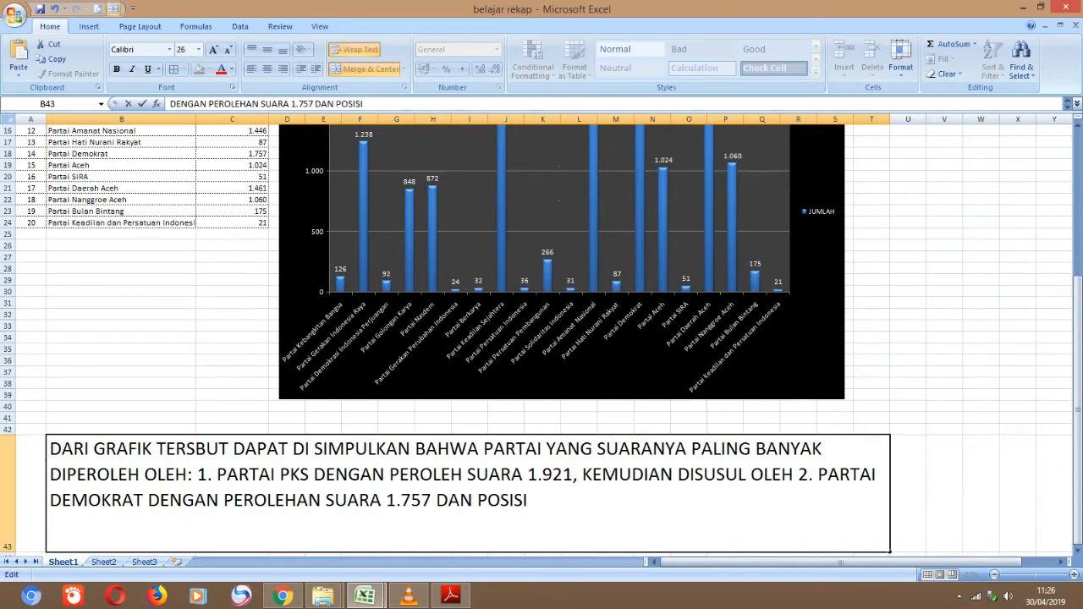
text( KE TIGA)
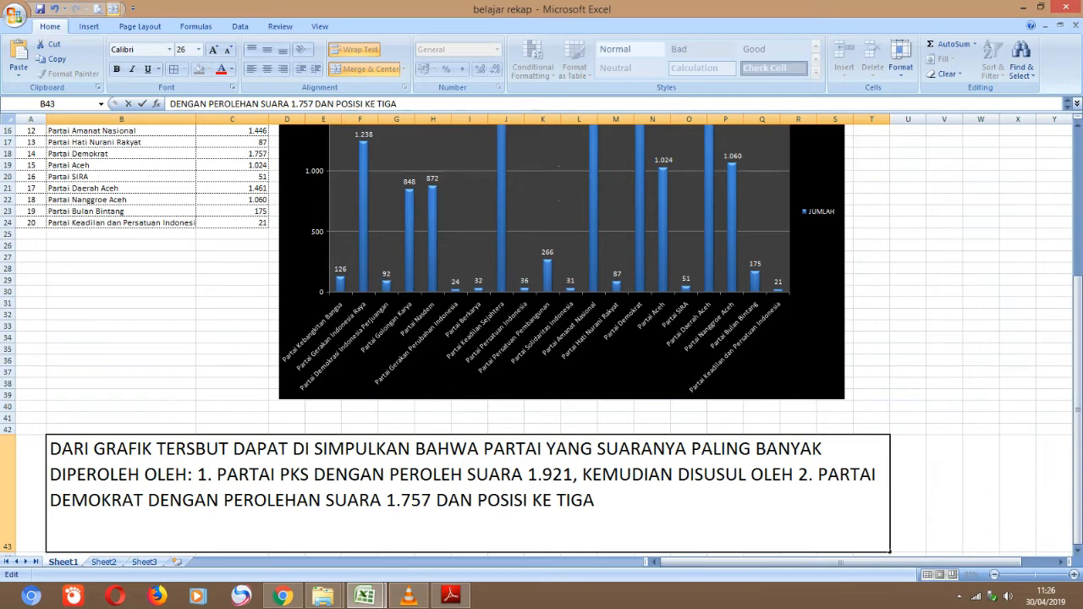
text( 3.DIDU)
key(BackSpace)
text(PEROLEH )
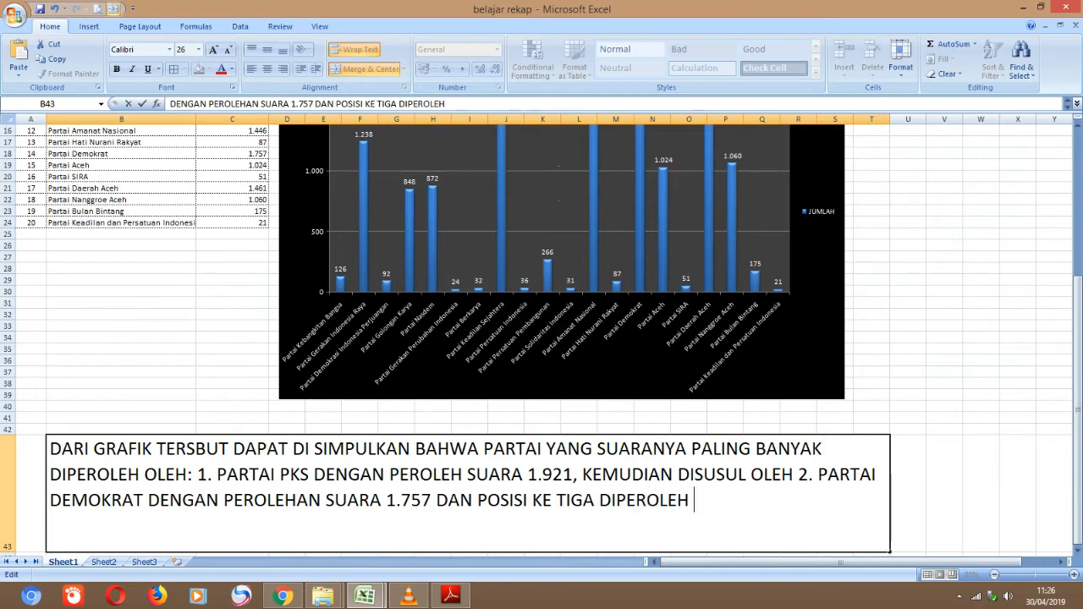
text(OLEH 3. PARTAI)
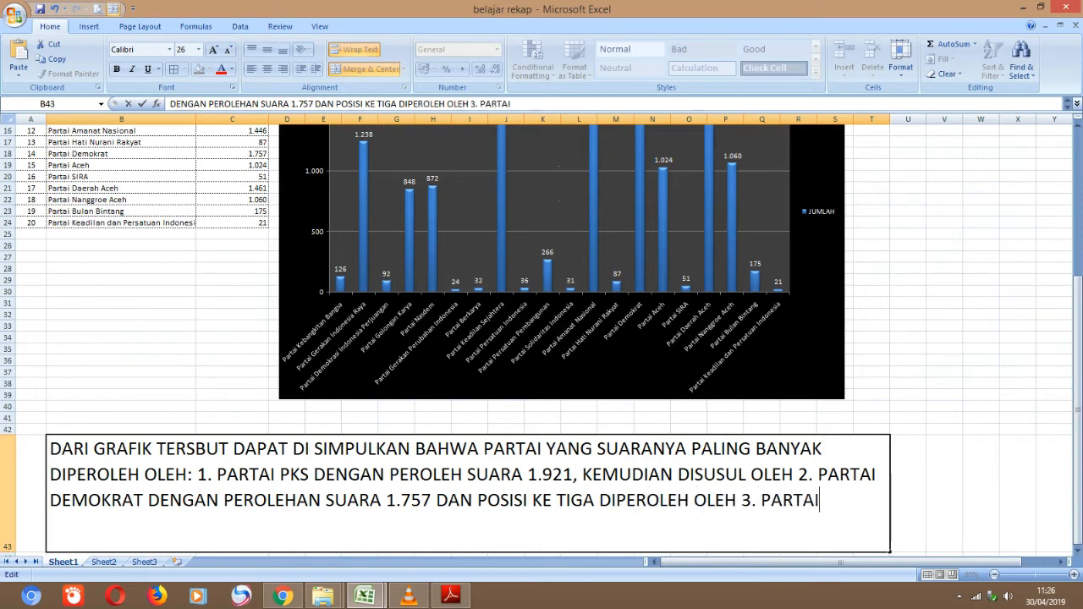
scroll(542, 339, up, 3)
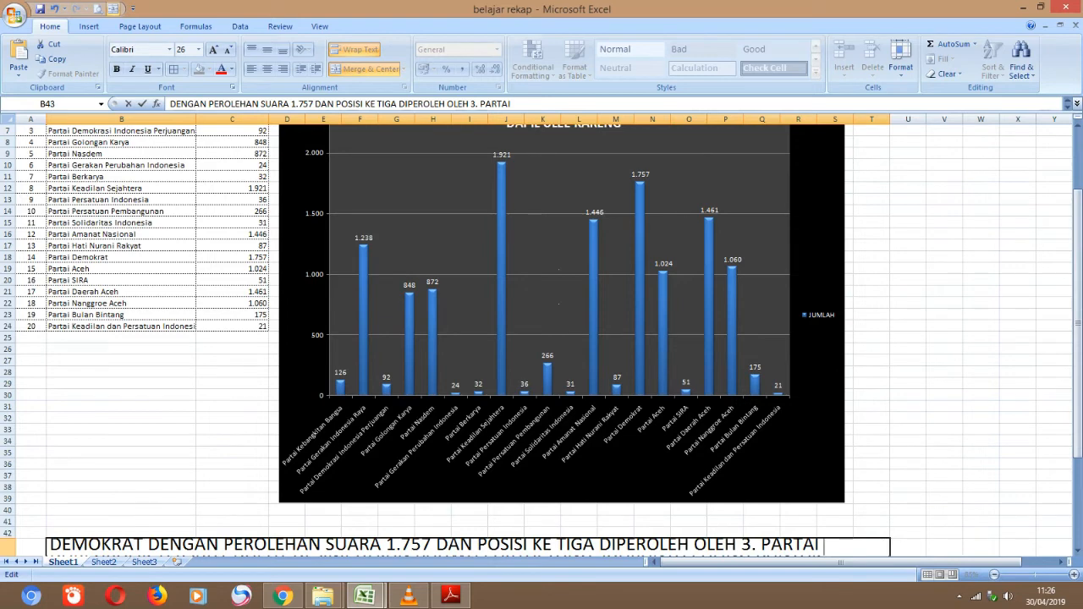
scroll(541, 338, down, 5)
text(DAERAH )
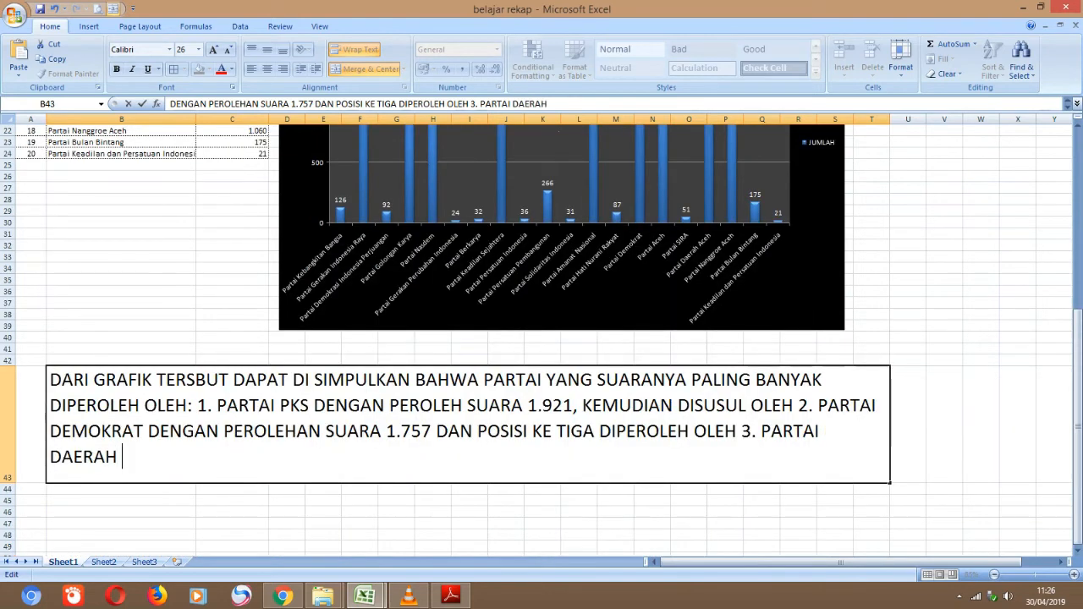
- Continue the conclusion in B43 with "ACEH YANG SELISIH SEDIKIT DENGAN POSISI KEMPAT 4. PARTAI AMANAT NASIONAL (PAN)"
text(ACEH YANG SELISIH SEDIKIT DENGAN)
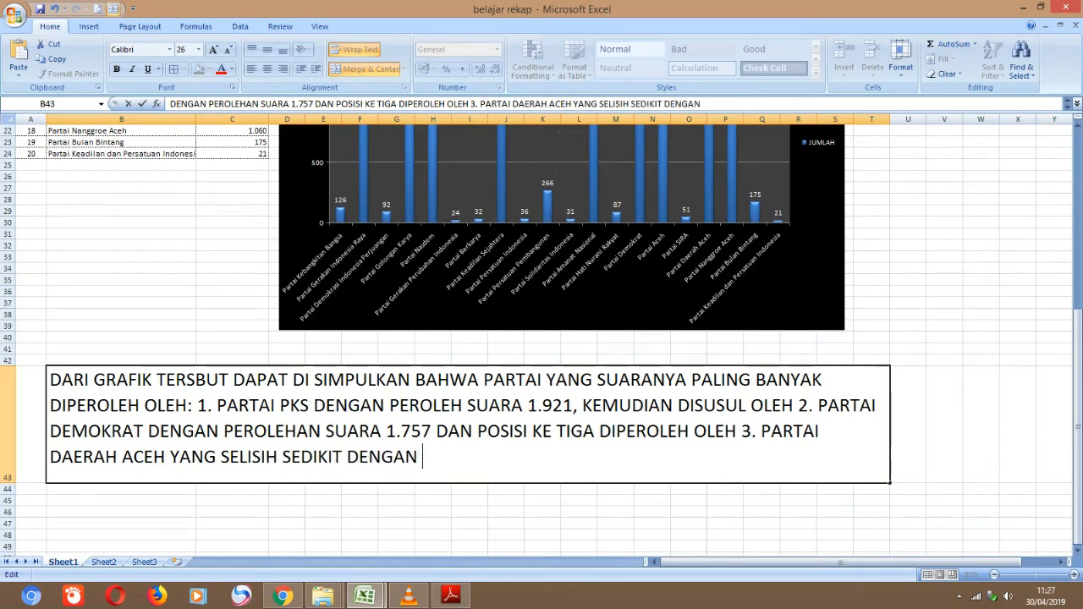
text( POSISI )
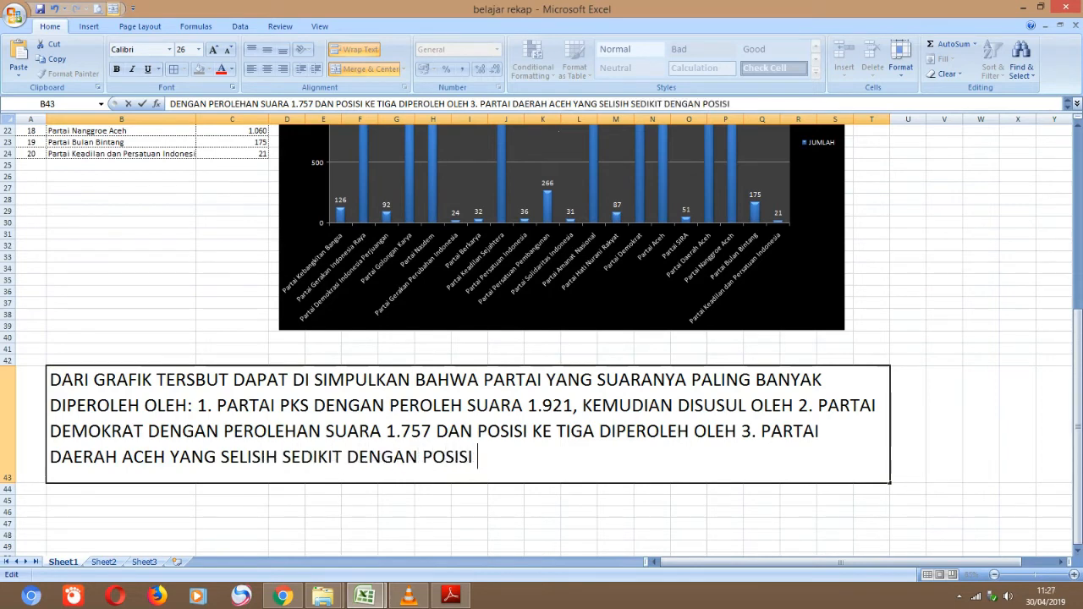
text(KEMPAT 4. PARTAI)
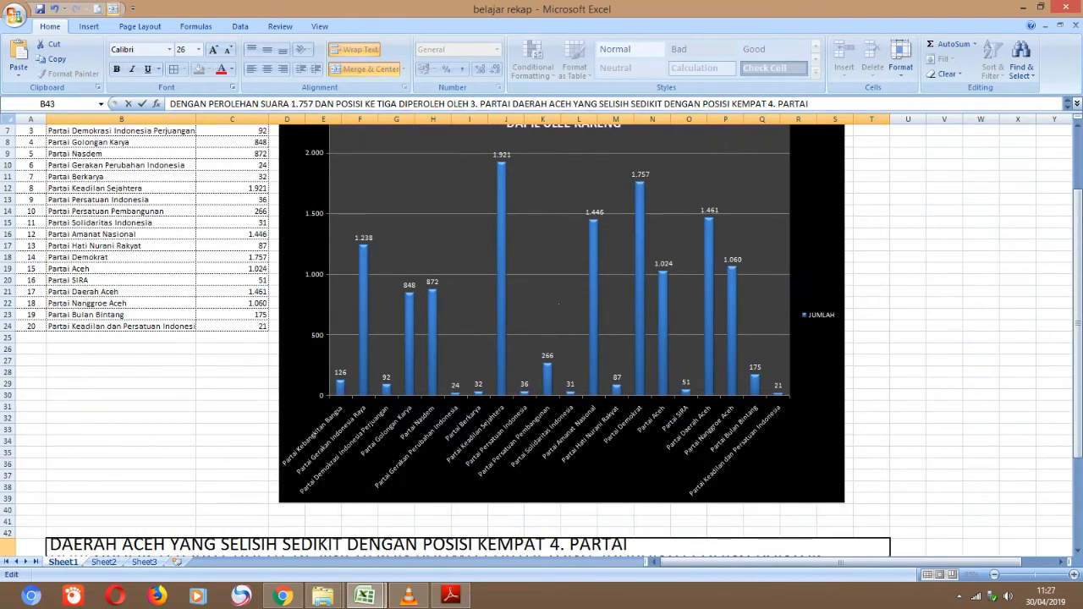
text( AMANAT NASI)
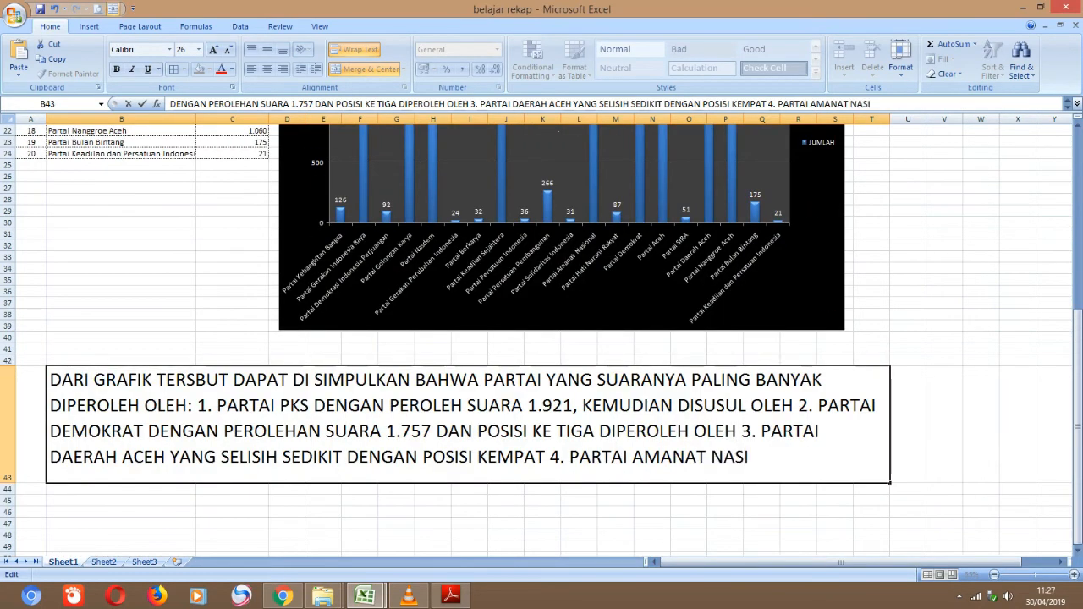
text(ONAL (PAN))
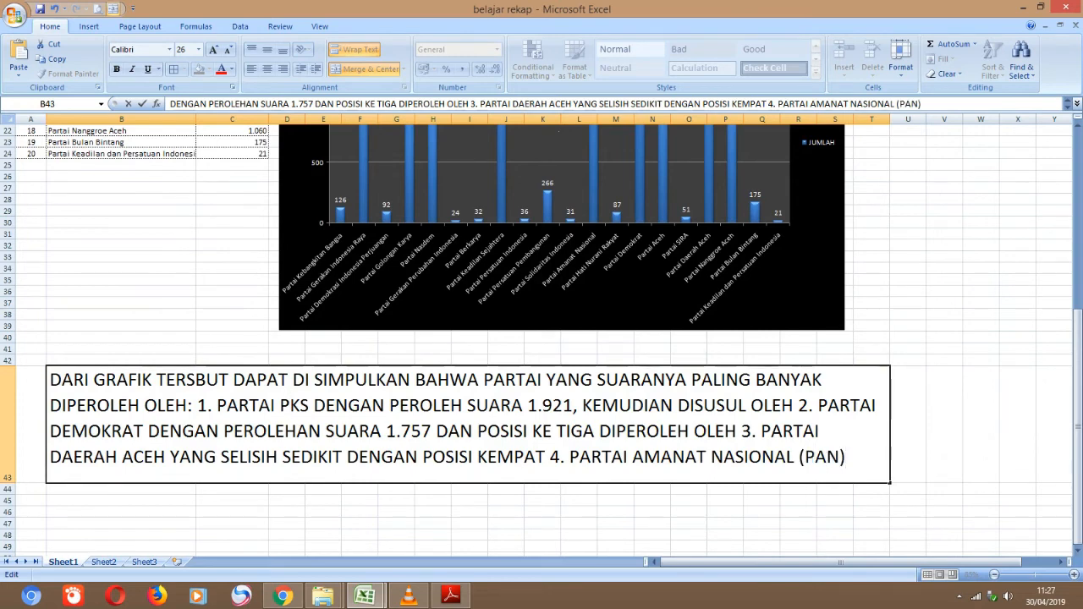
- Expand "PARTAI PKS" in the conclusion to "PARTAI KEADILAN SEJAHTERA (PKS)"
text( KEADILAN SEJA)
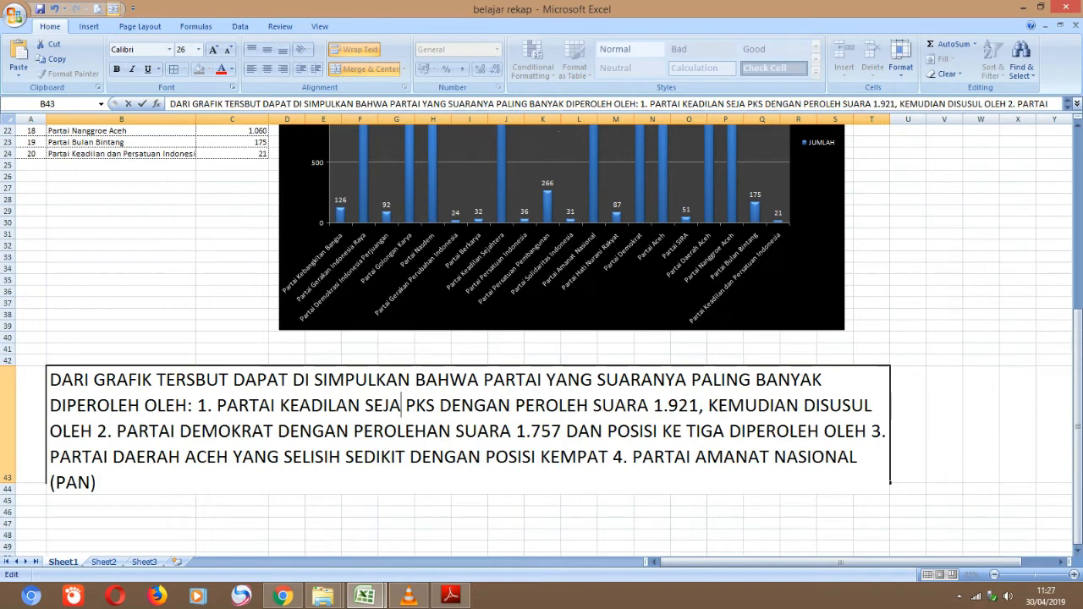
text(HTERA()
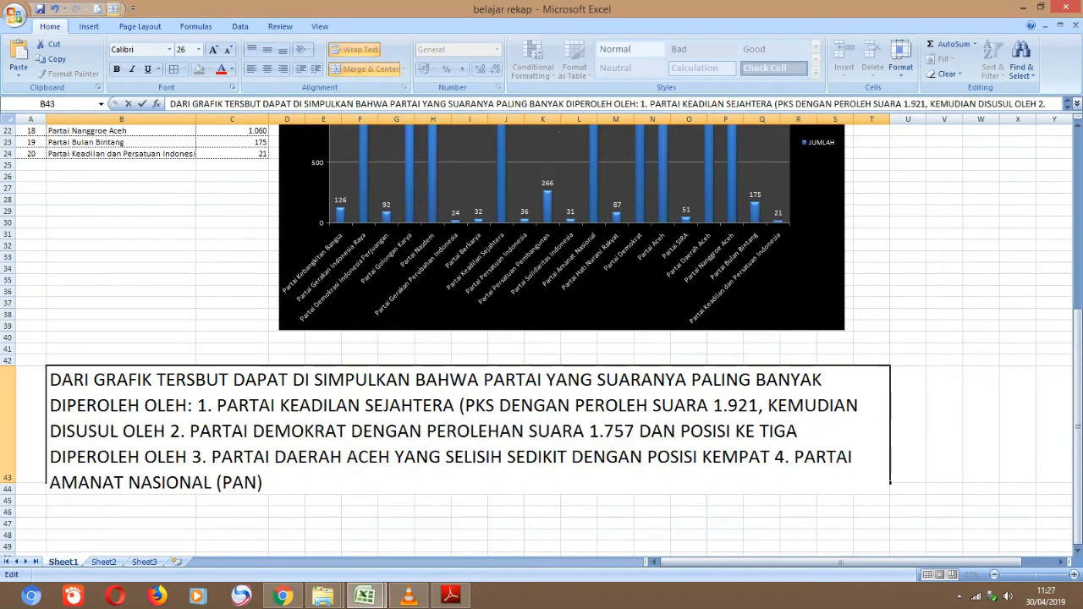
text())
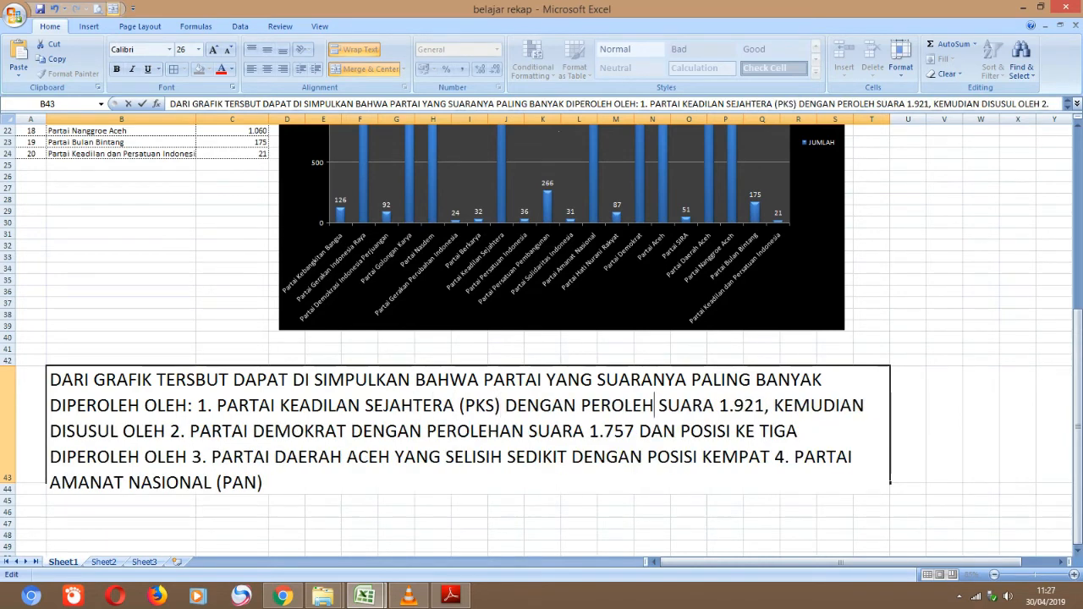
- Correct "PEROLEH SUARA" to "PEROLEHAN SUARA" and insert "(PDA)" after "PARTAI DAERAH ACEH" in the conclusion
click(654, 405)
text(AN)
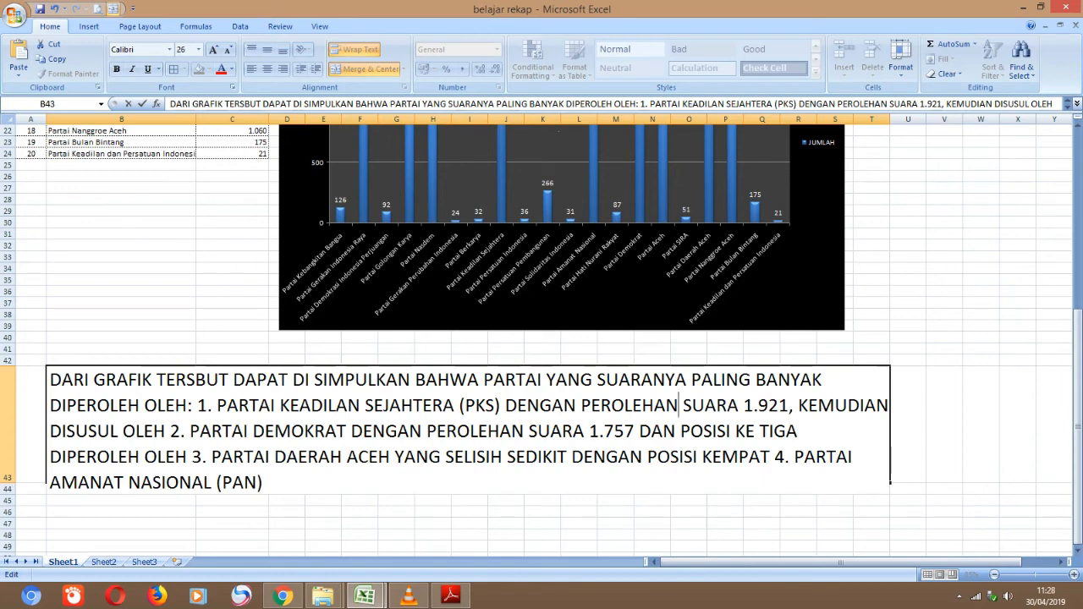
text((PDA))
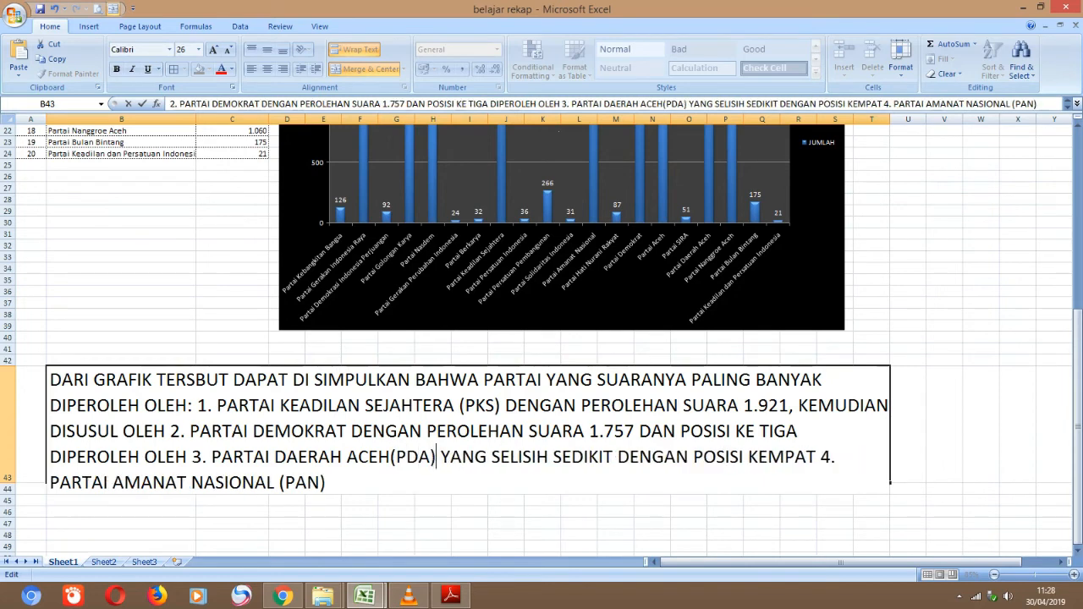
- Finish editing the conclusion and make row 43 slightly taller so all five lines of text fit
scroll(541, 338, down, 1)
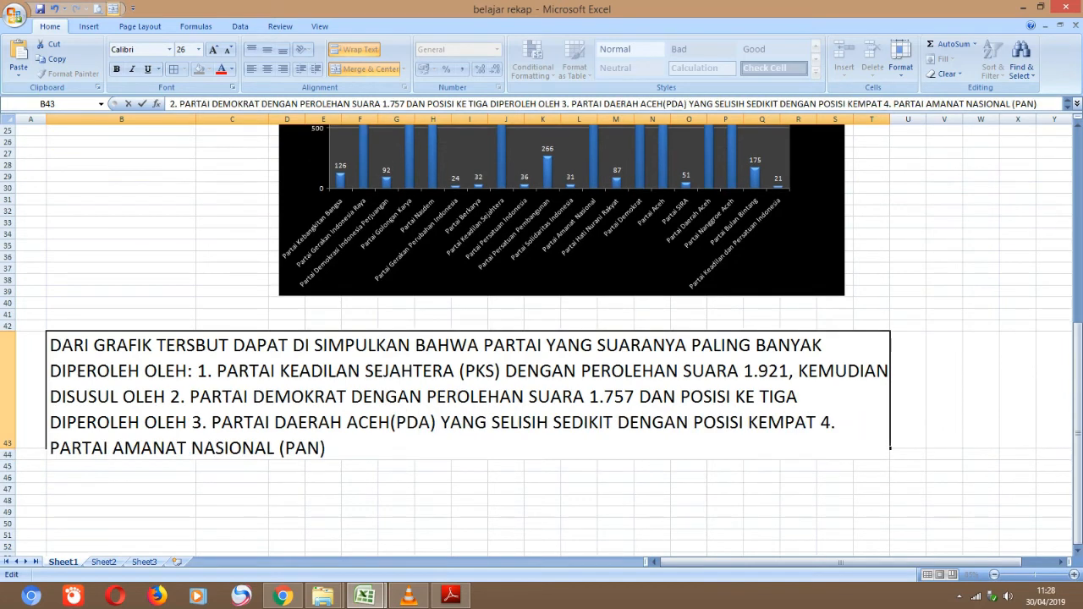
click(31, 430)
drag(8, 449, 8, 464)
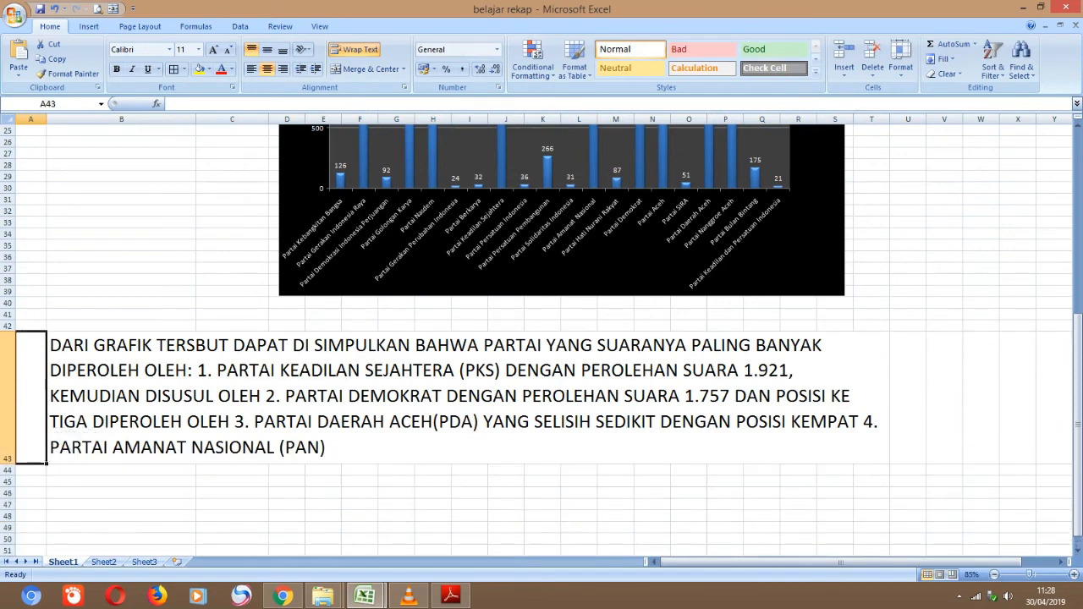
- Append ". SEMOGA BERMANFAAT...." to the end of the conclusion in B43
double_click(338, 448)
text(. SEMOGF)
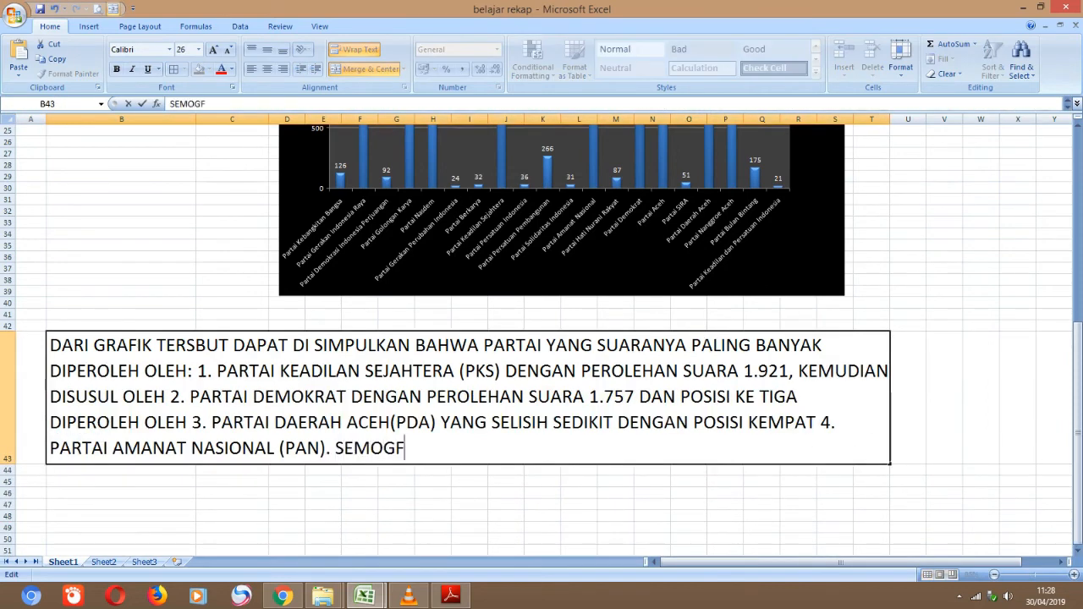
key(BackSpace)
text(A BERMANFAAT....)
key(Return)
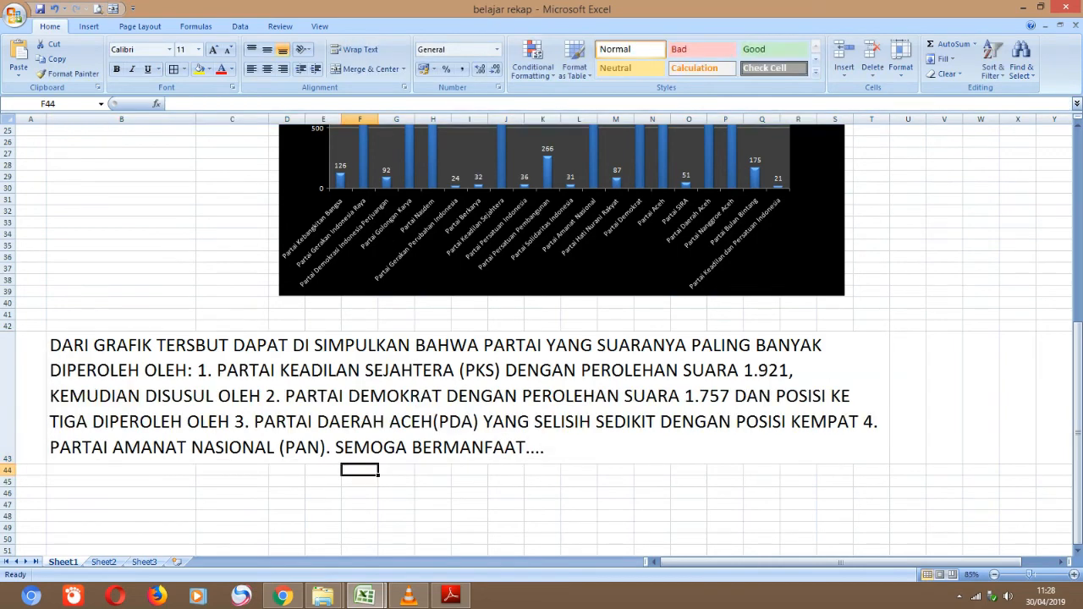